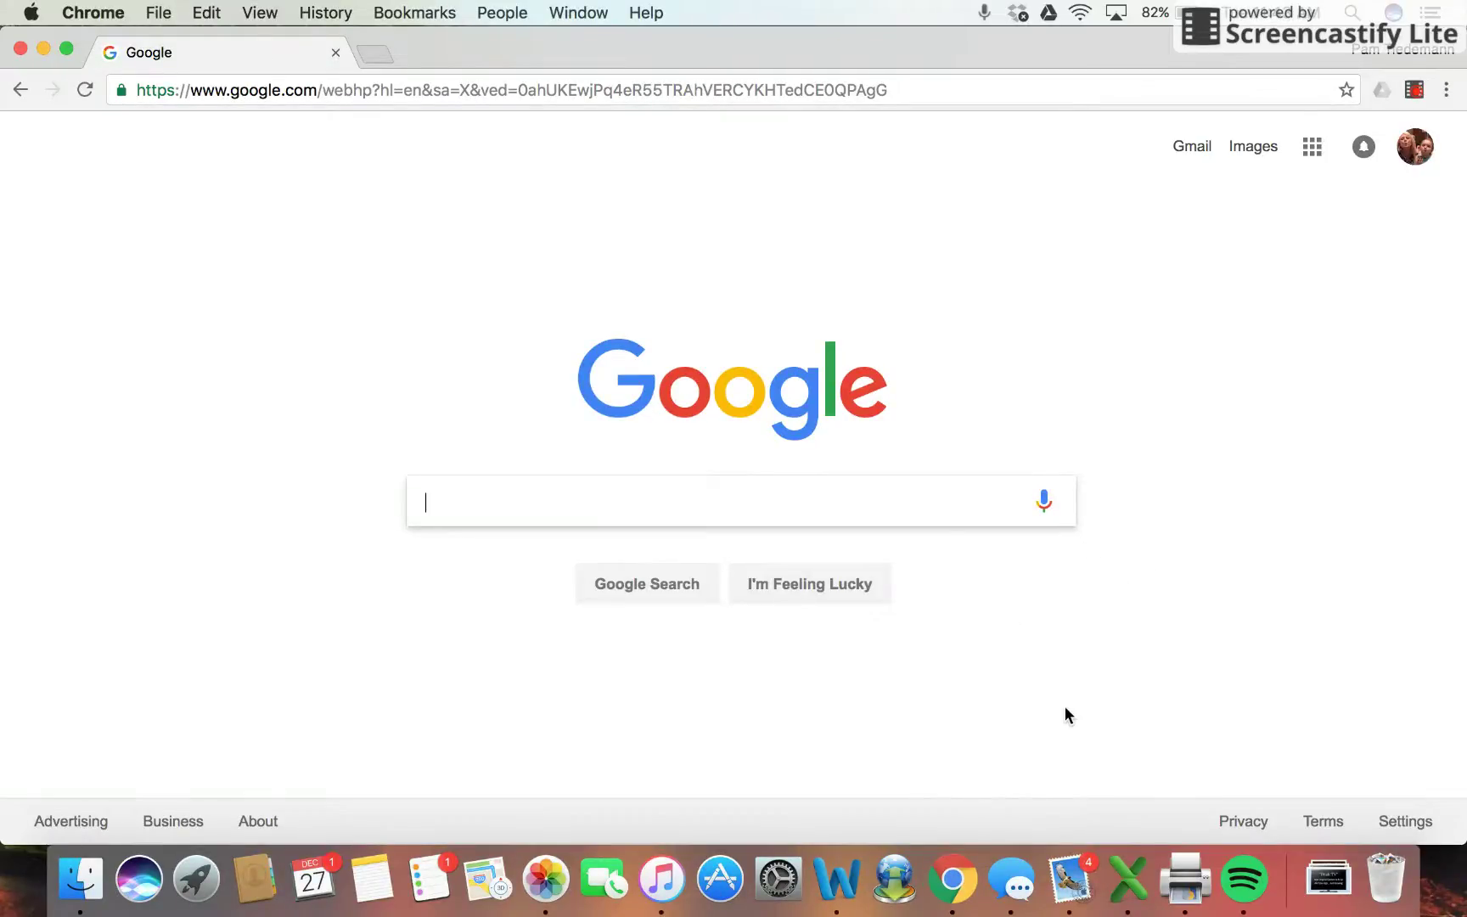
Check which Google account is signed in and open Google News from the Google apps
click(1407, 149)
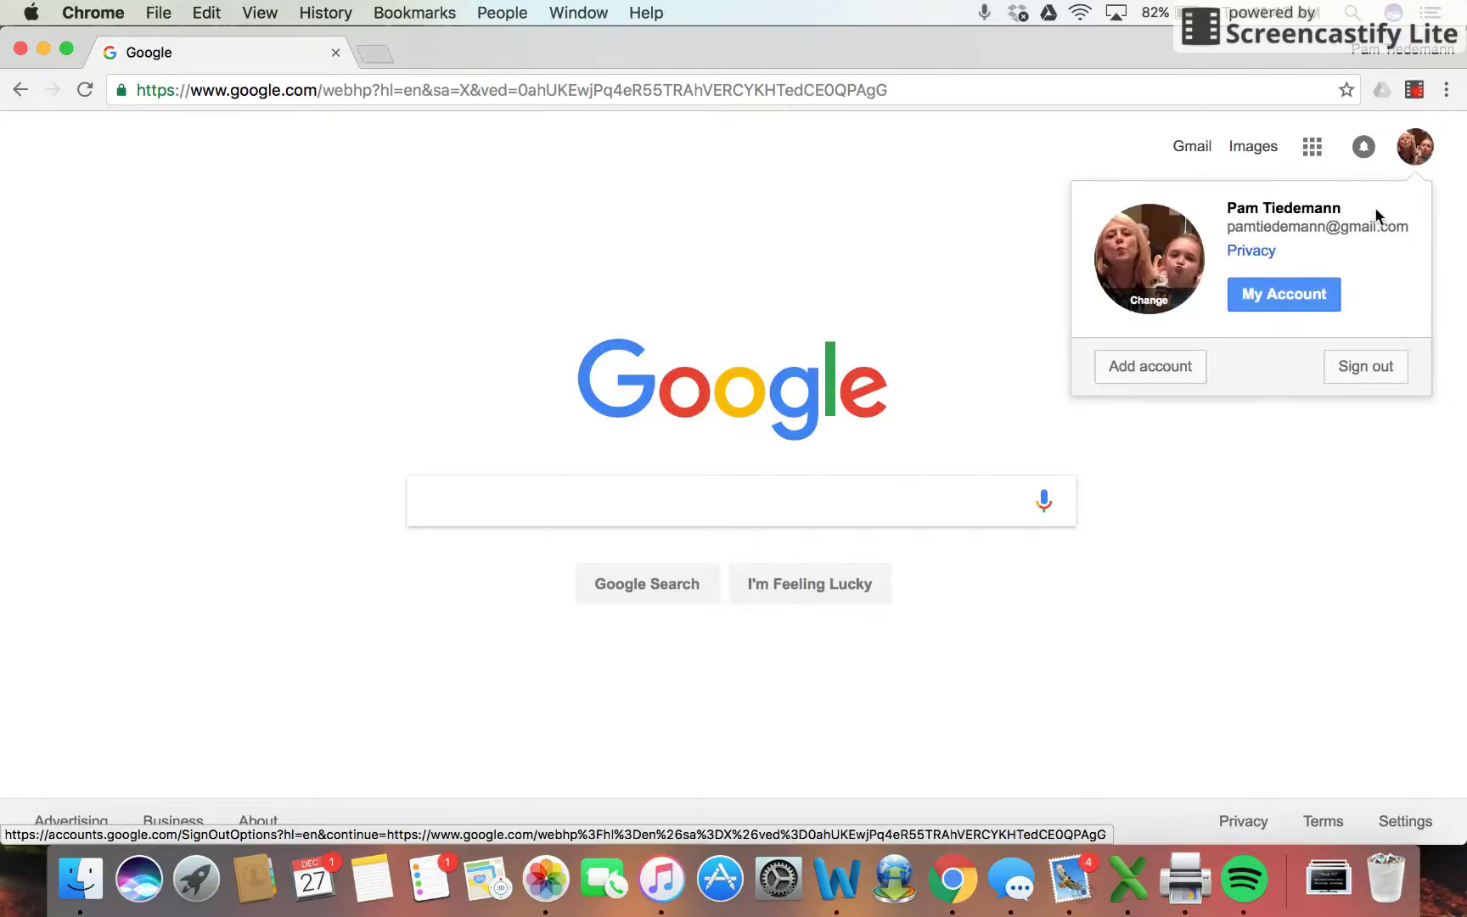
click(1018, 212)
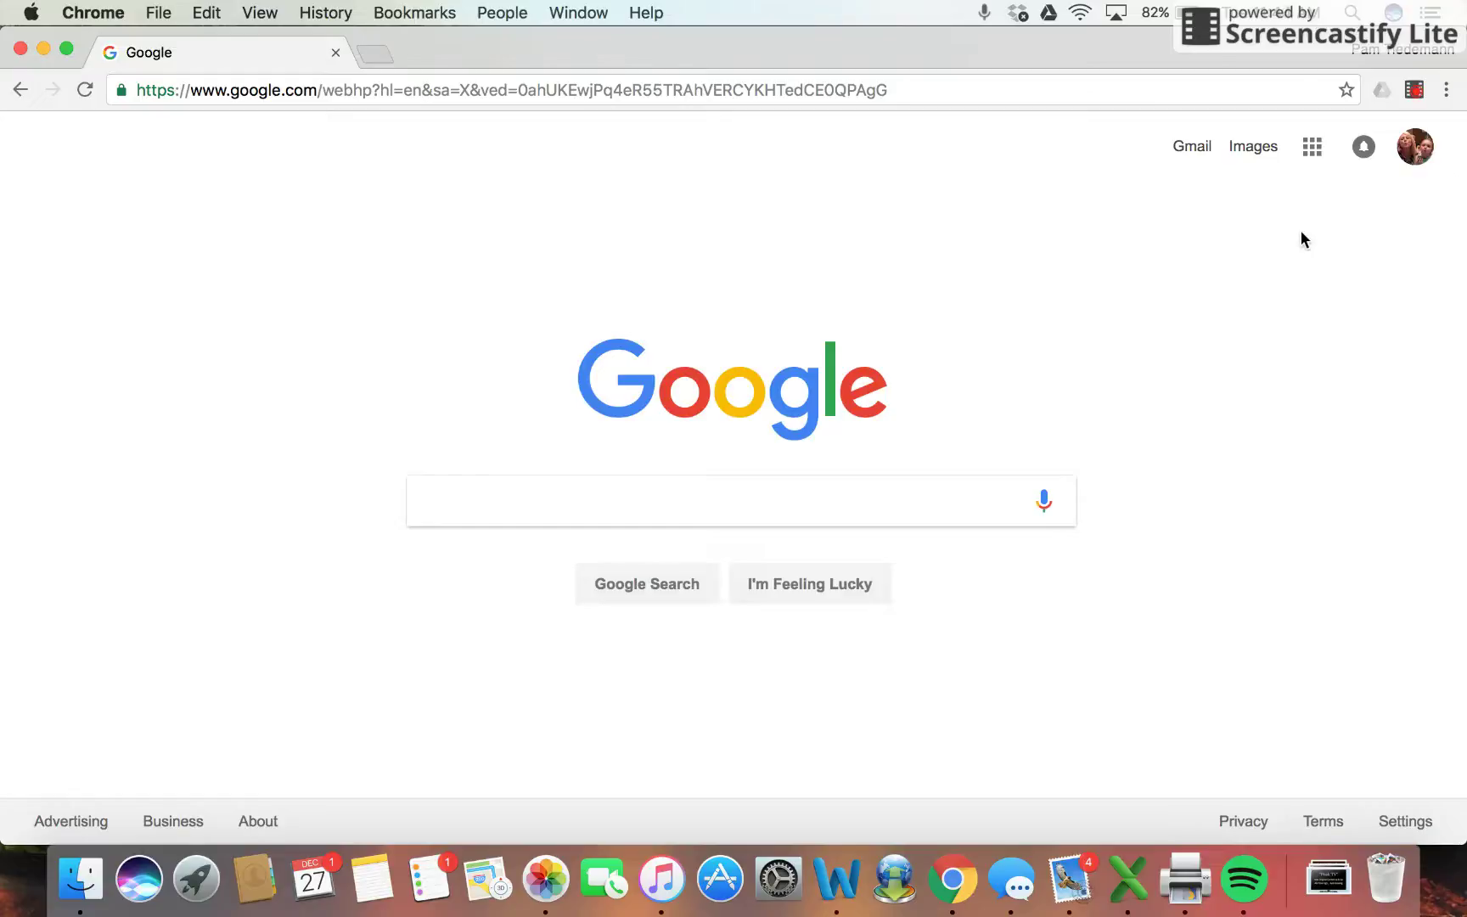
click(1314, 149)
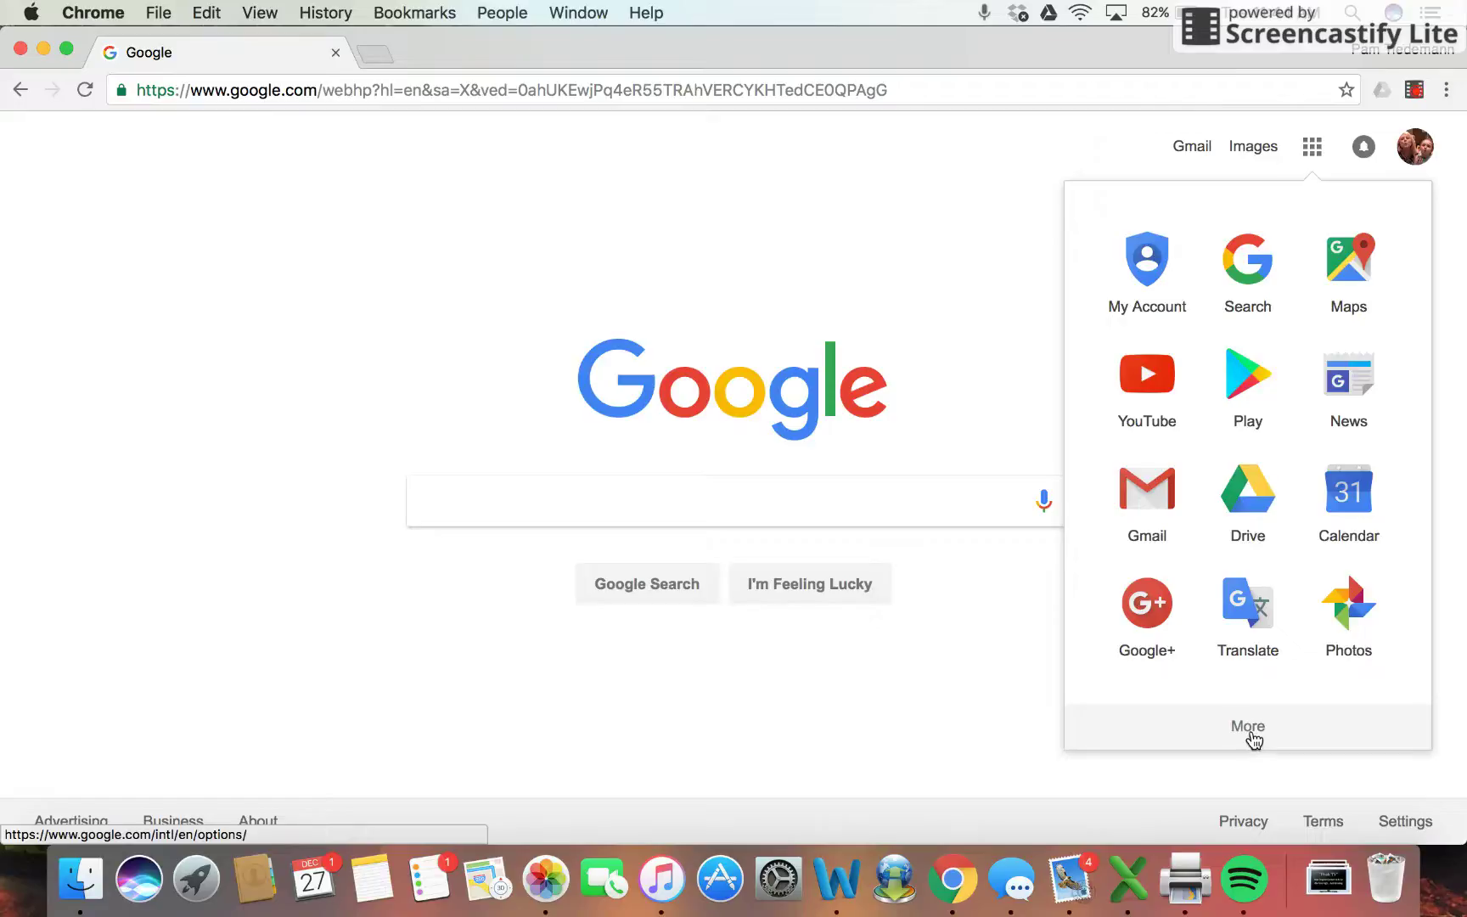
click(1363, 388)
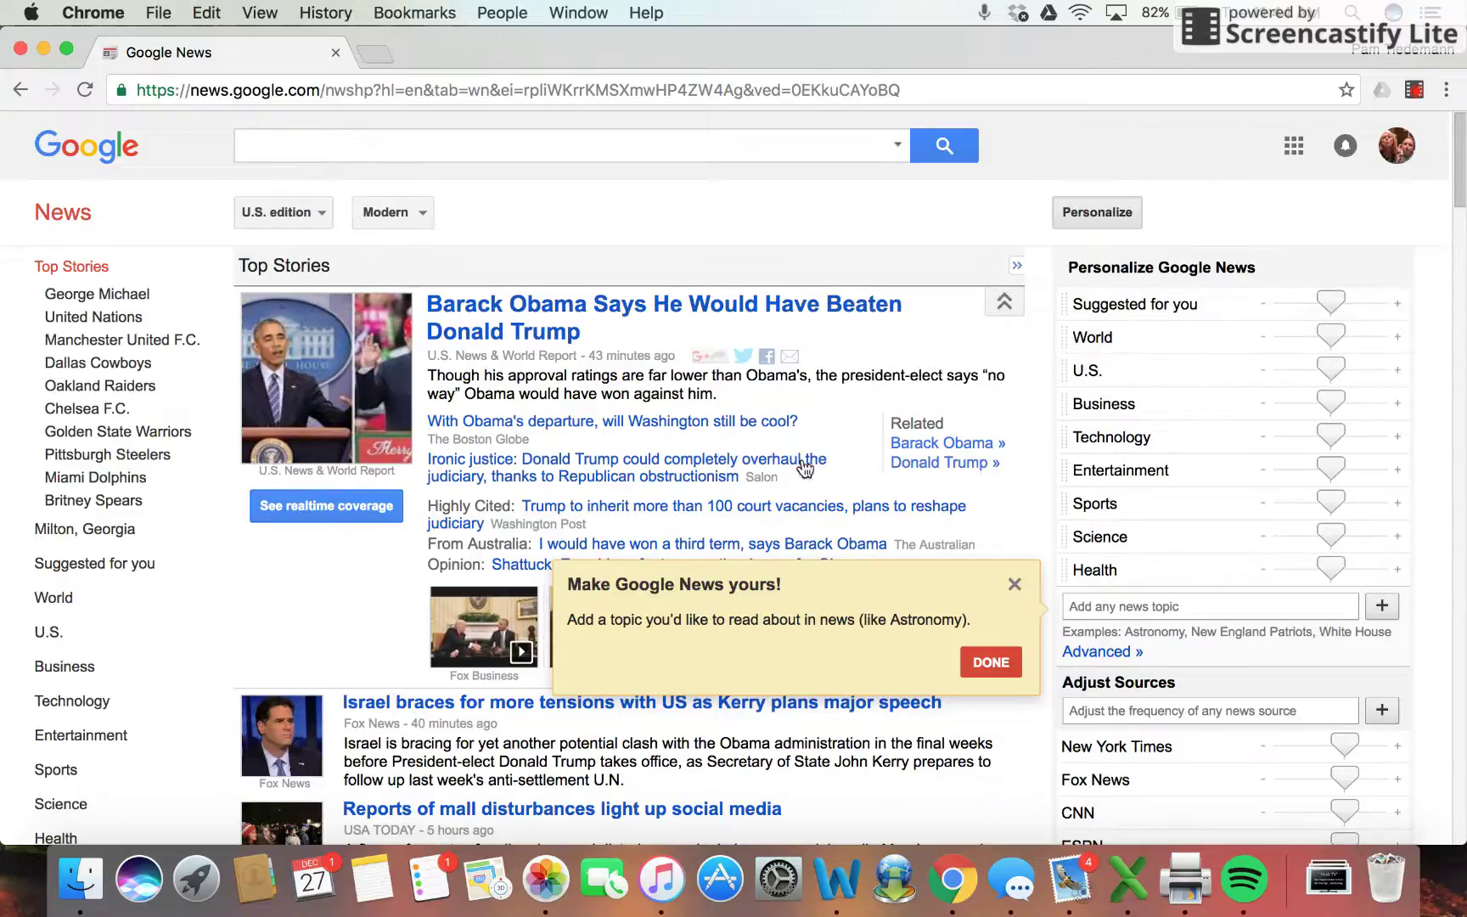
Dismiss the Google News tip and browse related articles of the top stories, leaving the mall disturbances story expanded
scroll(798, 474, down, 3)
scroll(799, 477, up, 3)
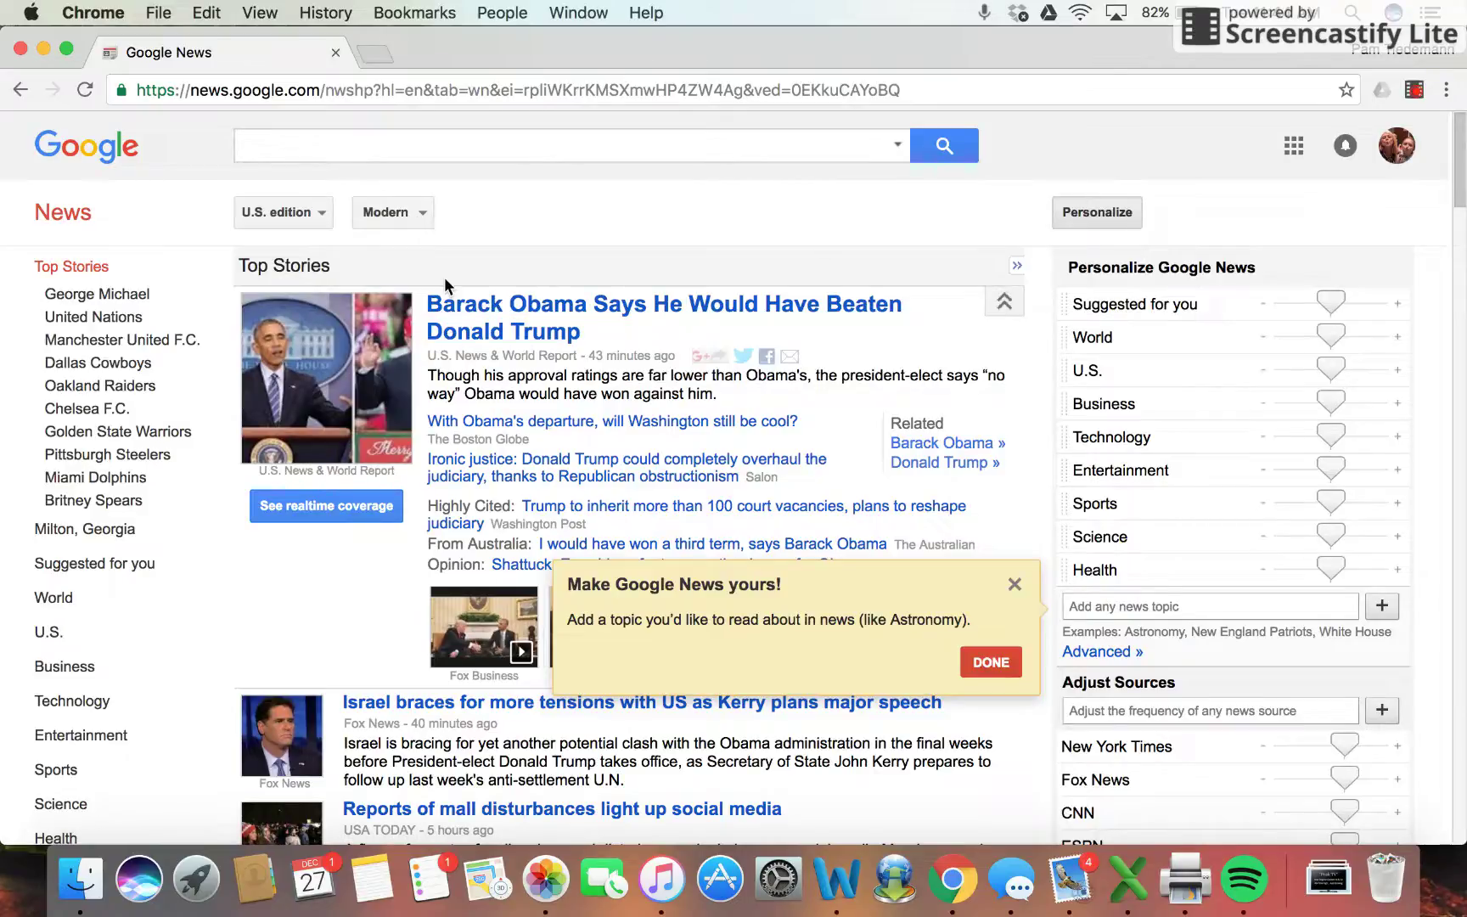
click(1005, 306)
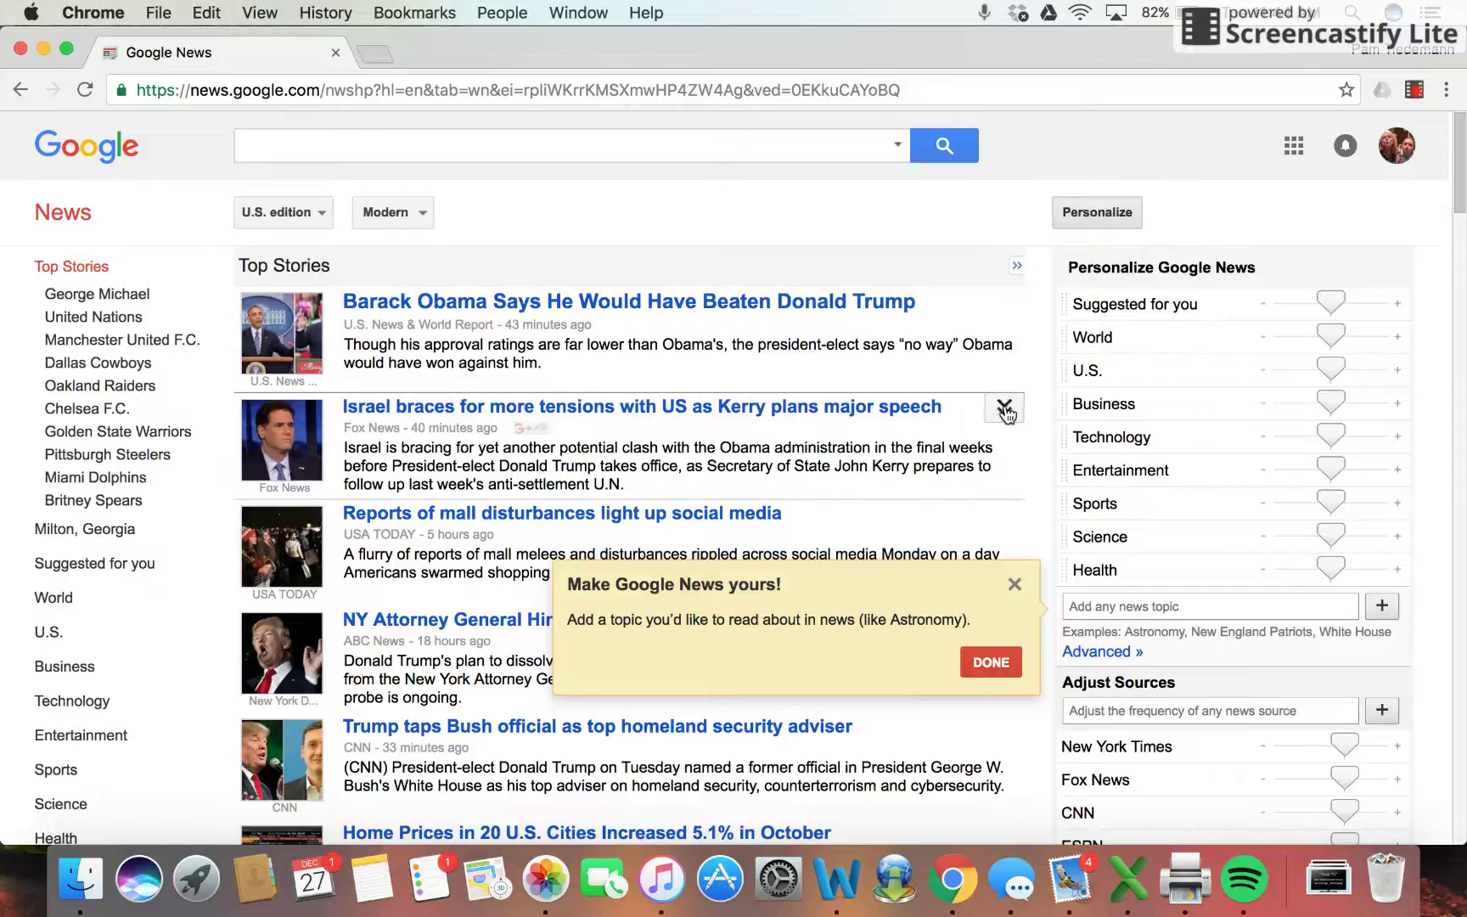
click(1005, 411)
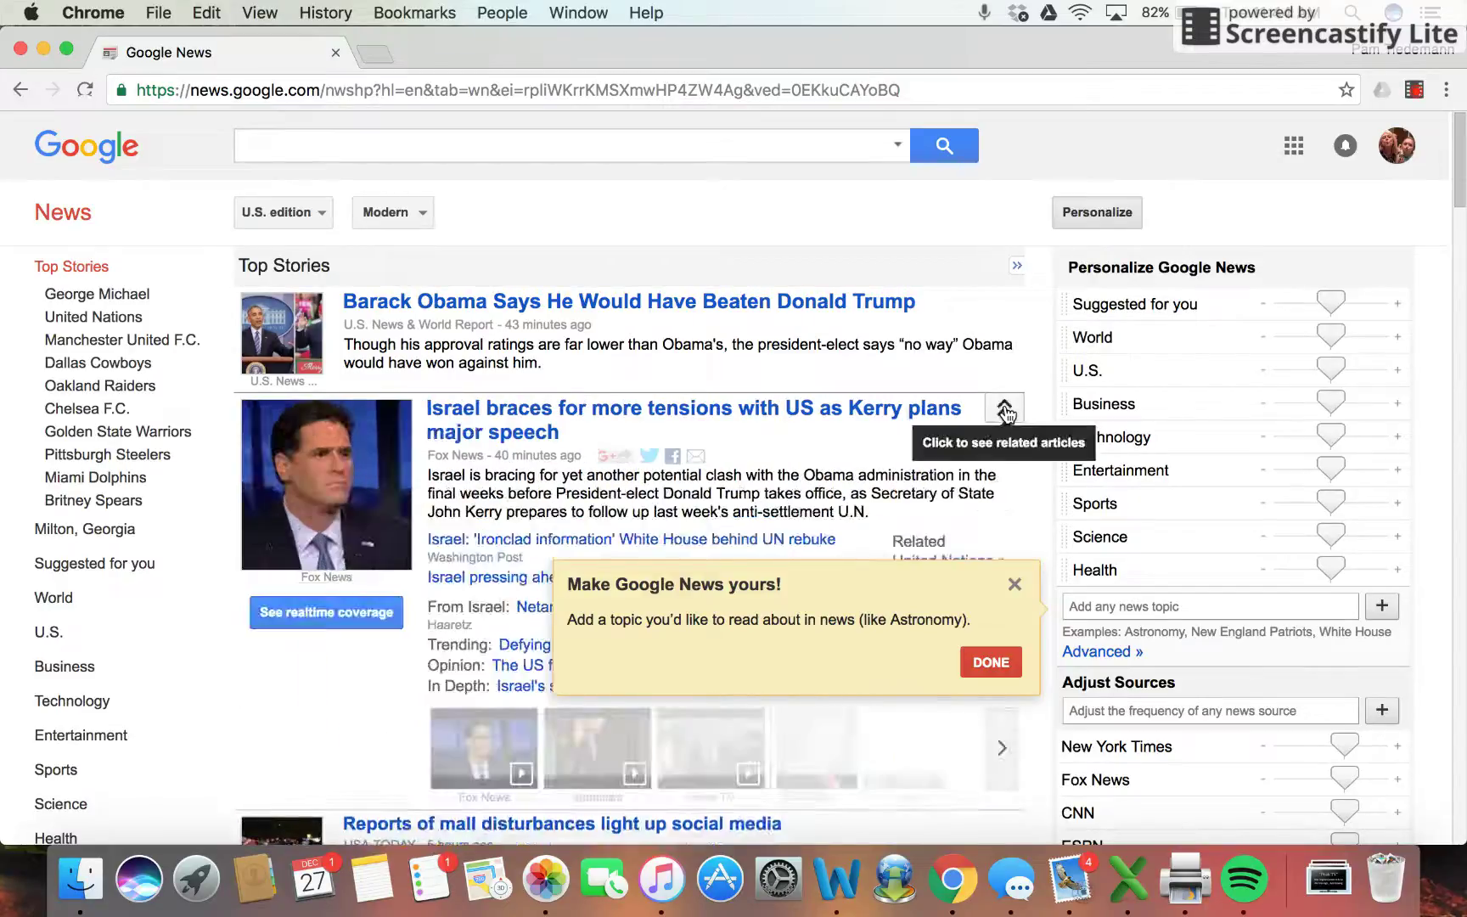
click(1014, 587)
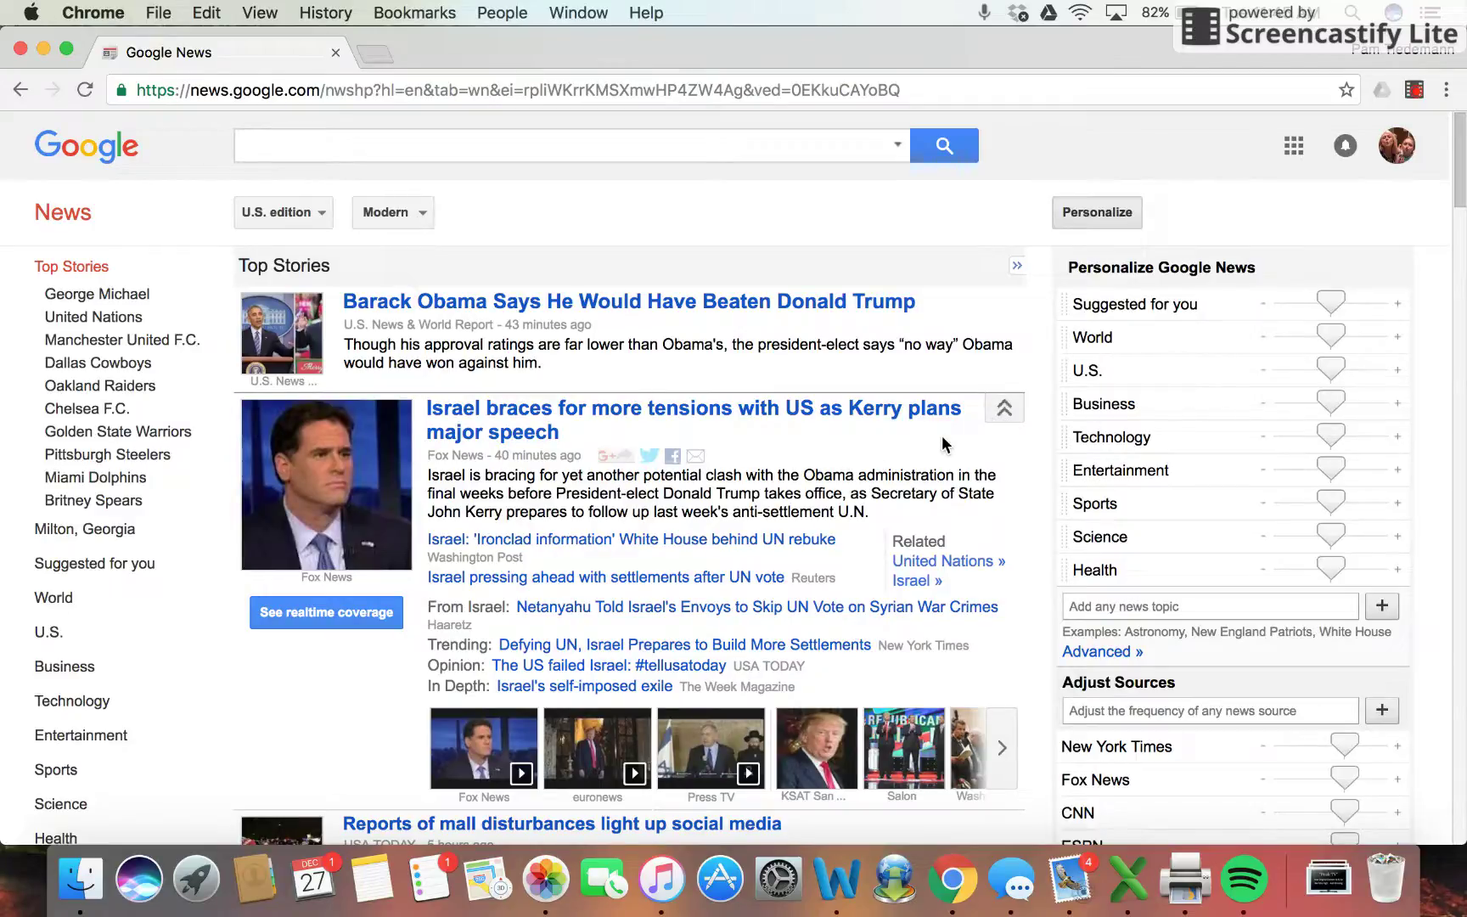
click(1005, 408)
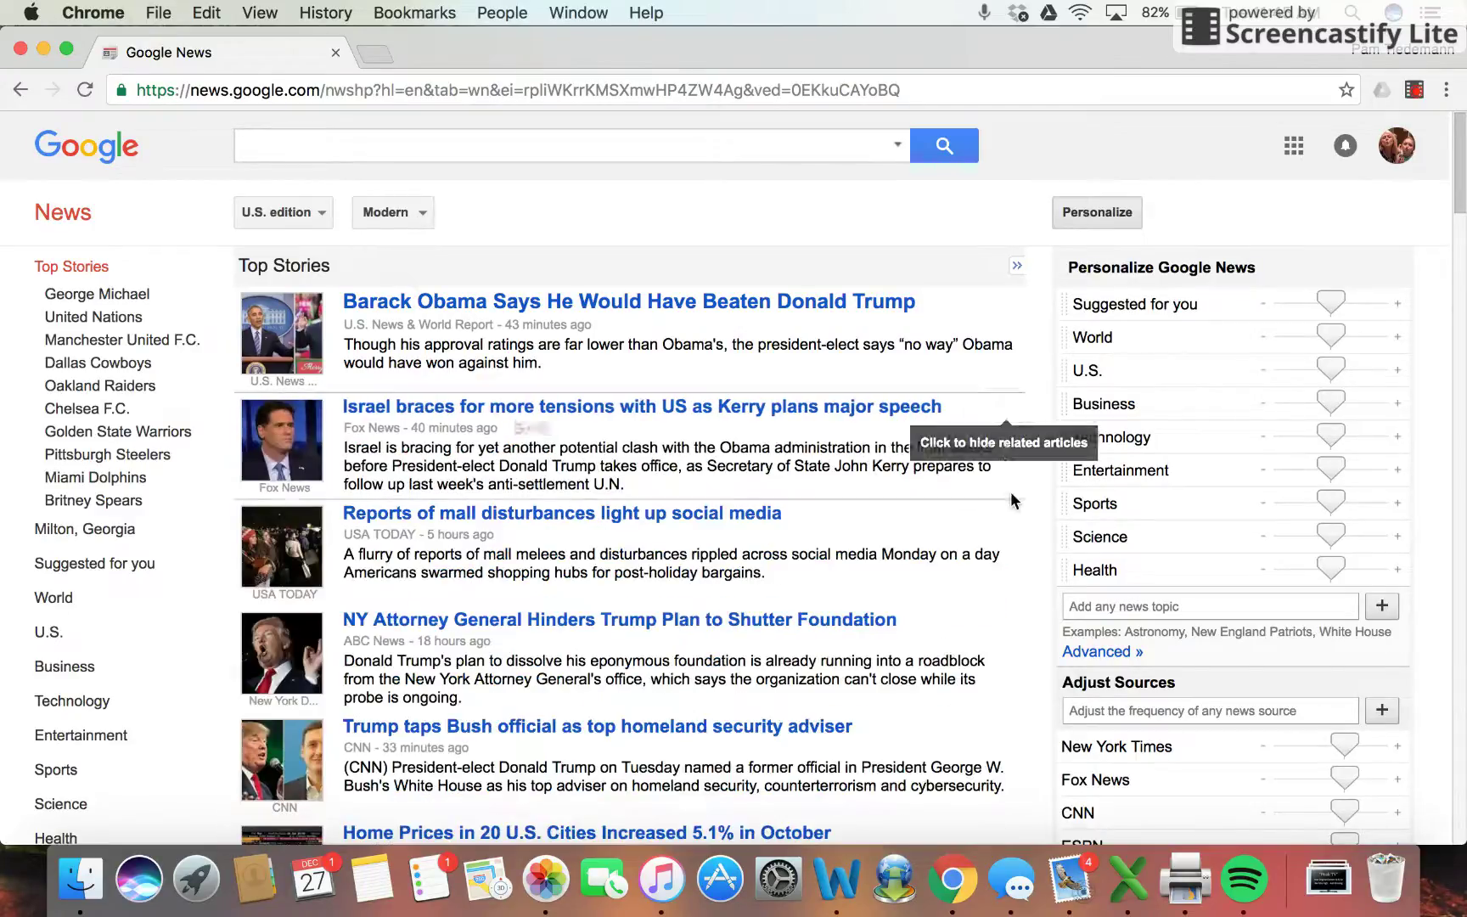
click(1004, 515)
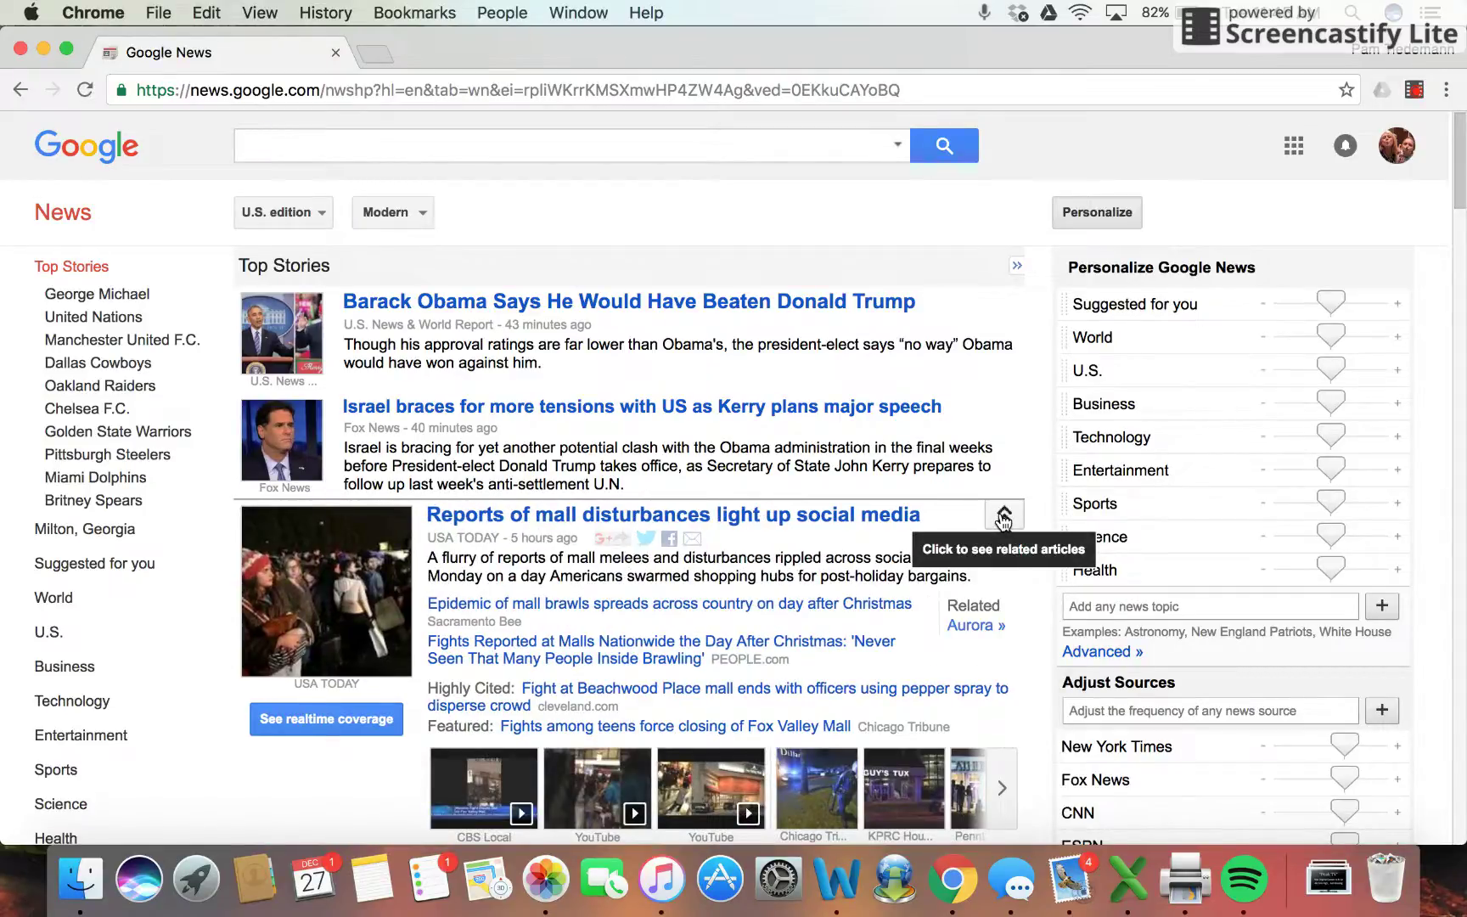
Look through the Top Stories, World and U.S. sections along with the weather, sports scores and local news
scroll(861, 544, down, 5)
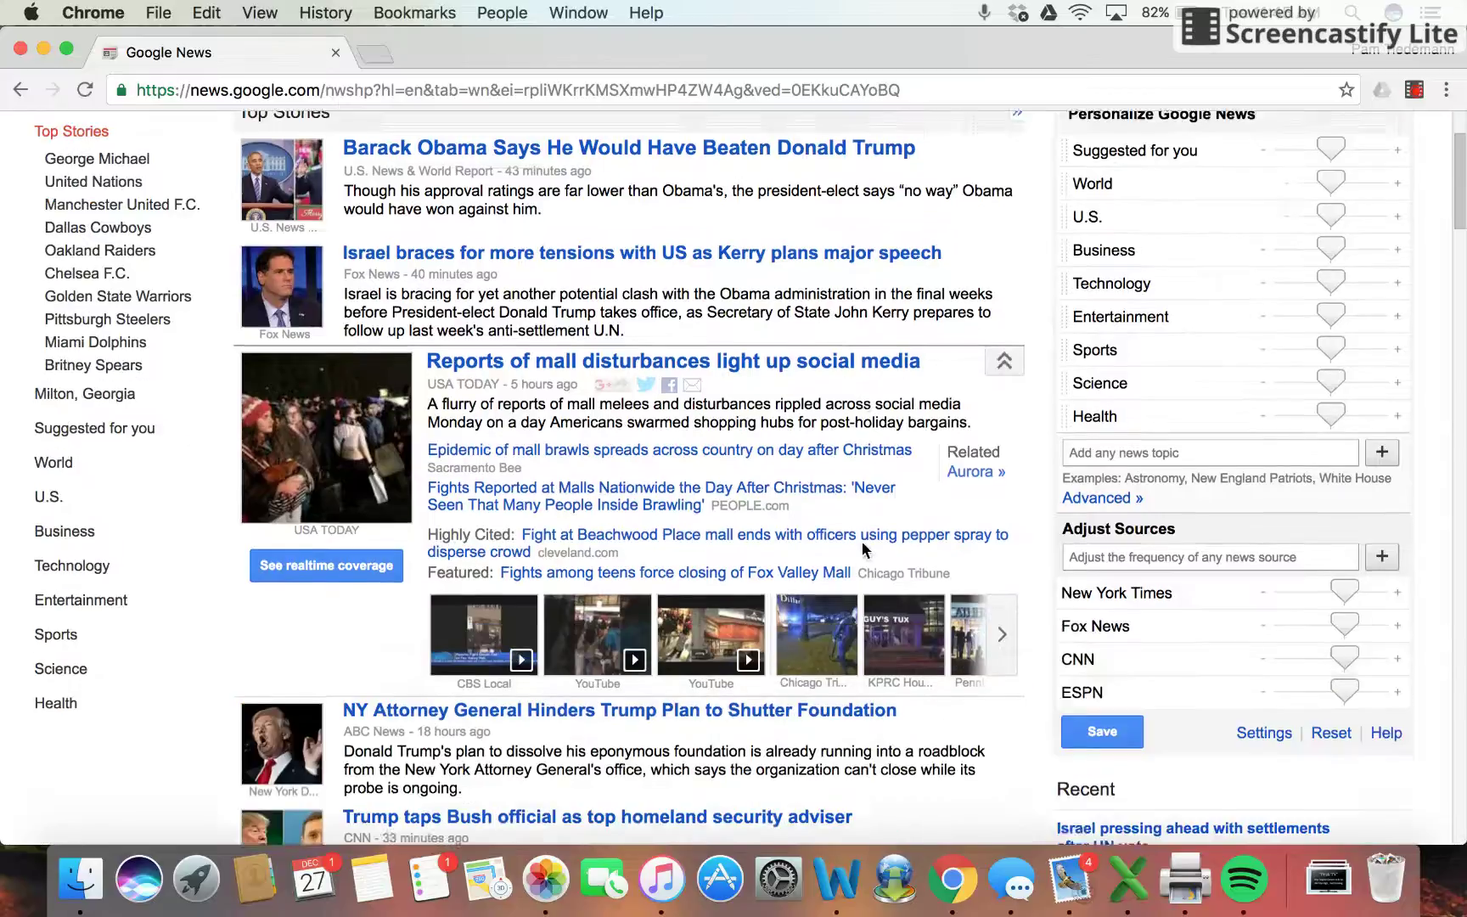
scroll(931, 638, down, 8)
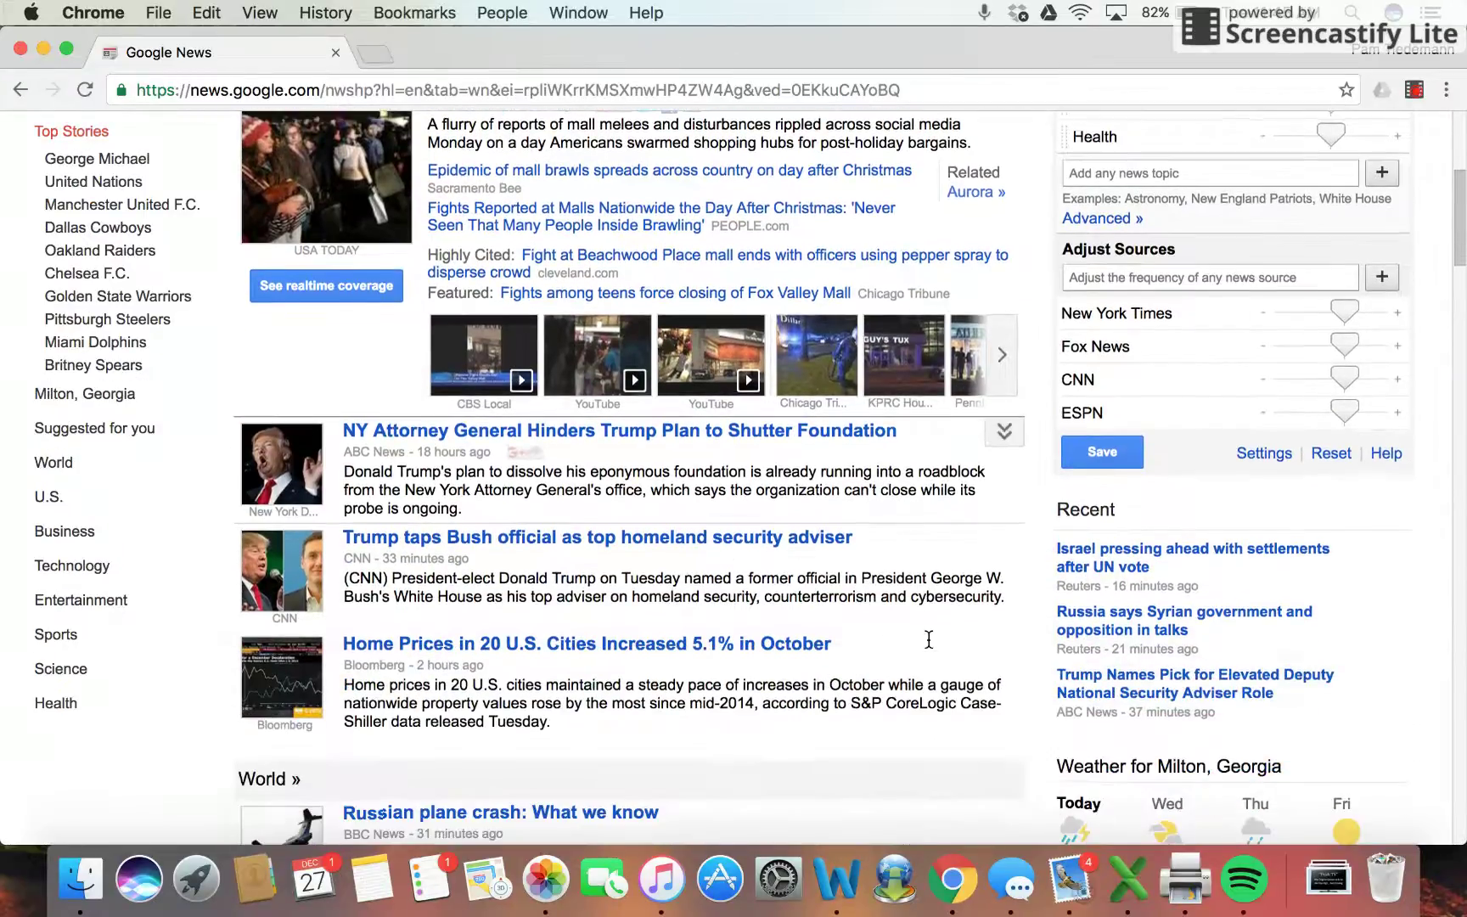
scroll(929, 639, up, 13)
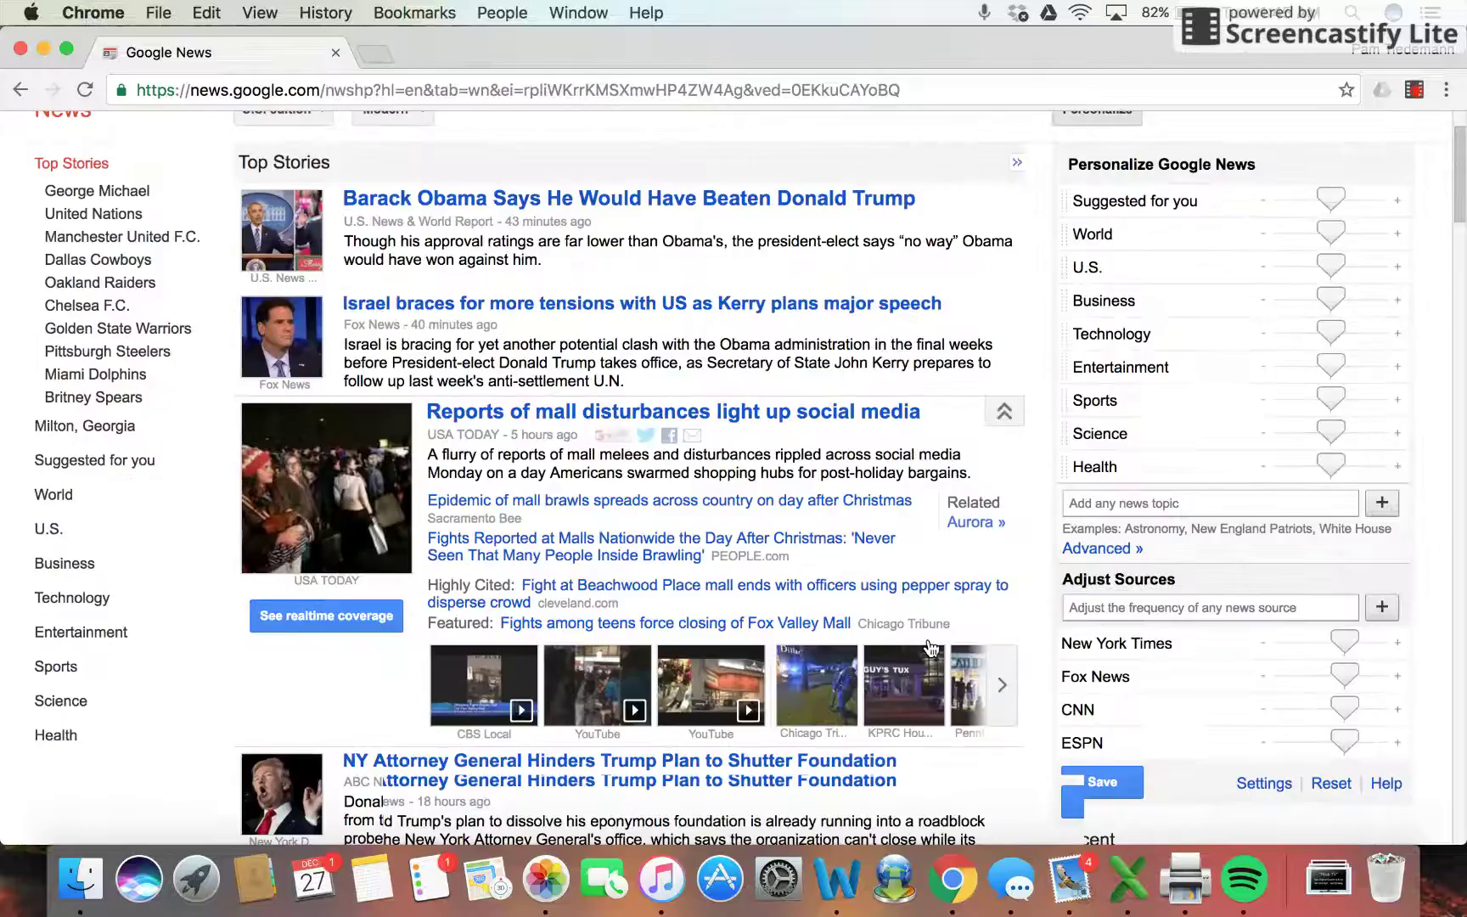
scroll(947, 270, down, 13)
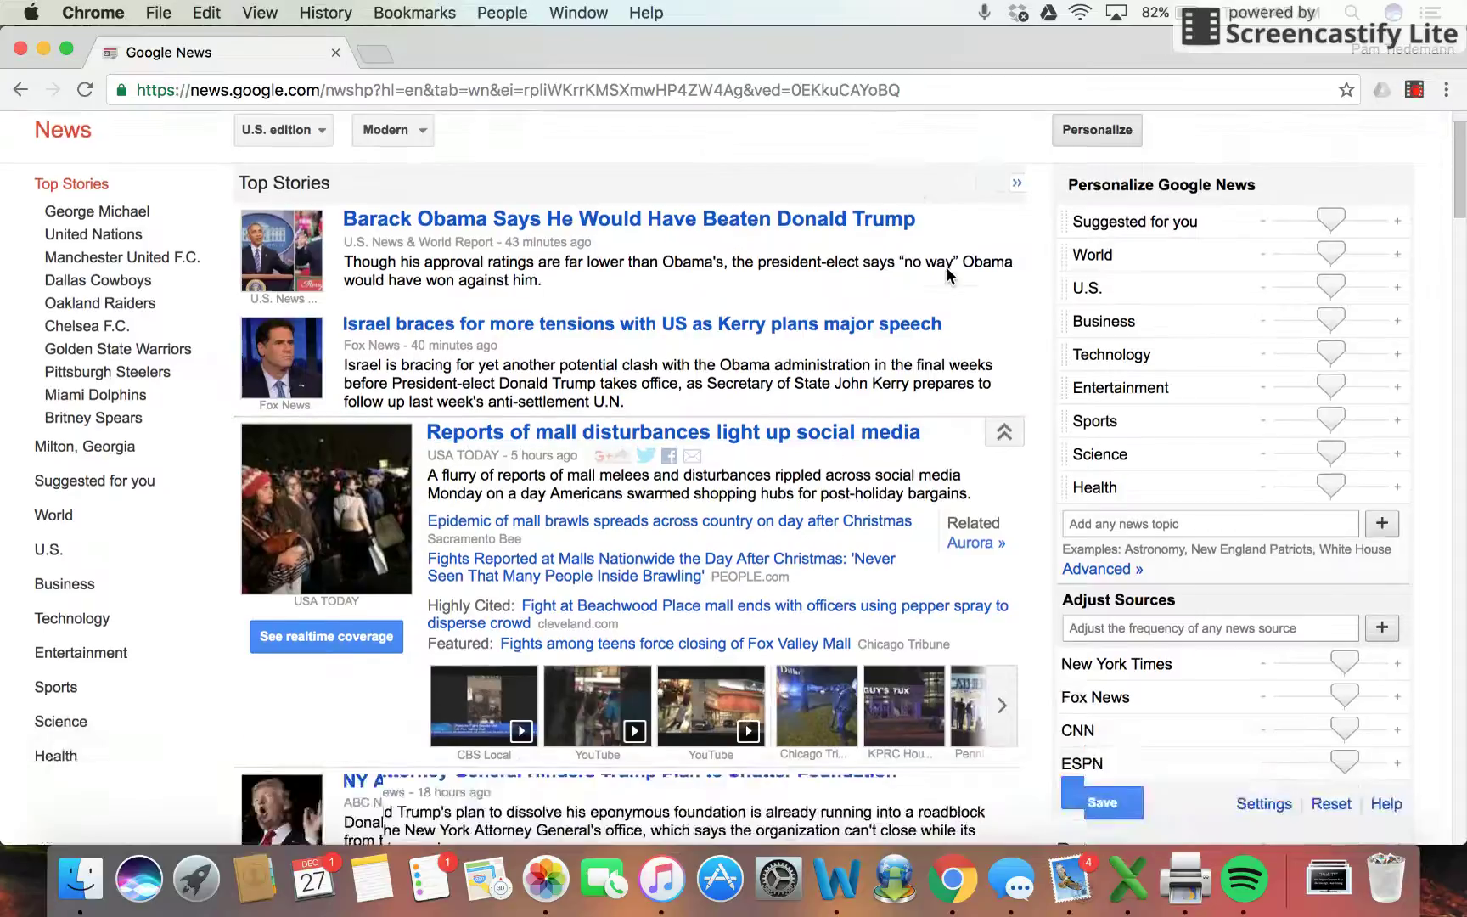
scroll(841, 394, down, 7)
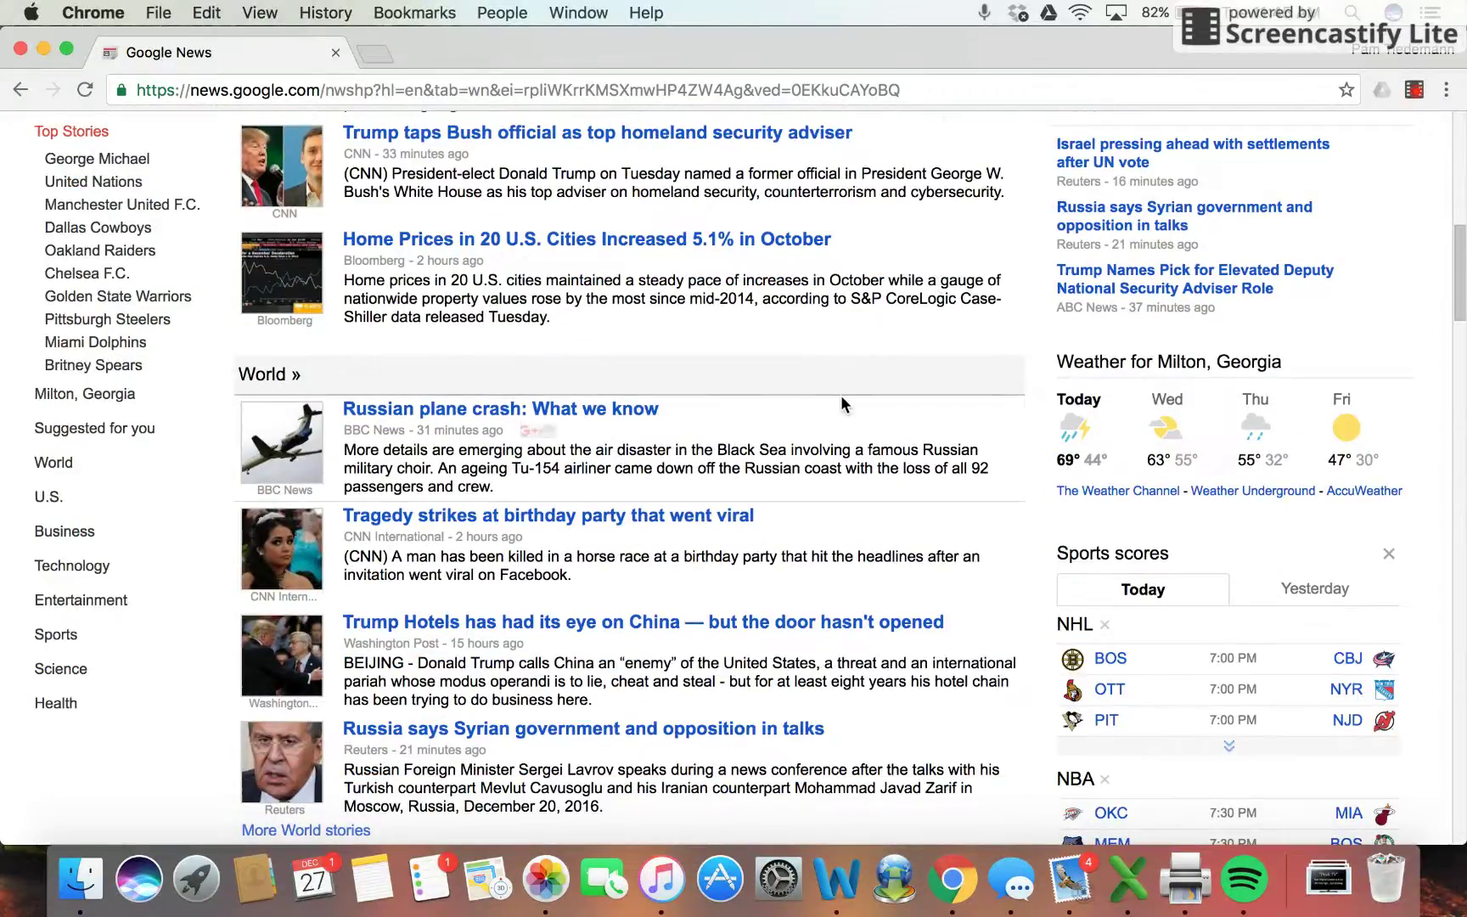
scroll(841, 394, down, 6)
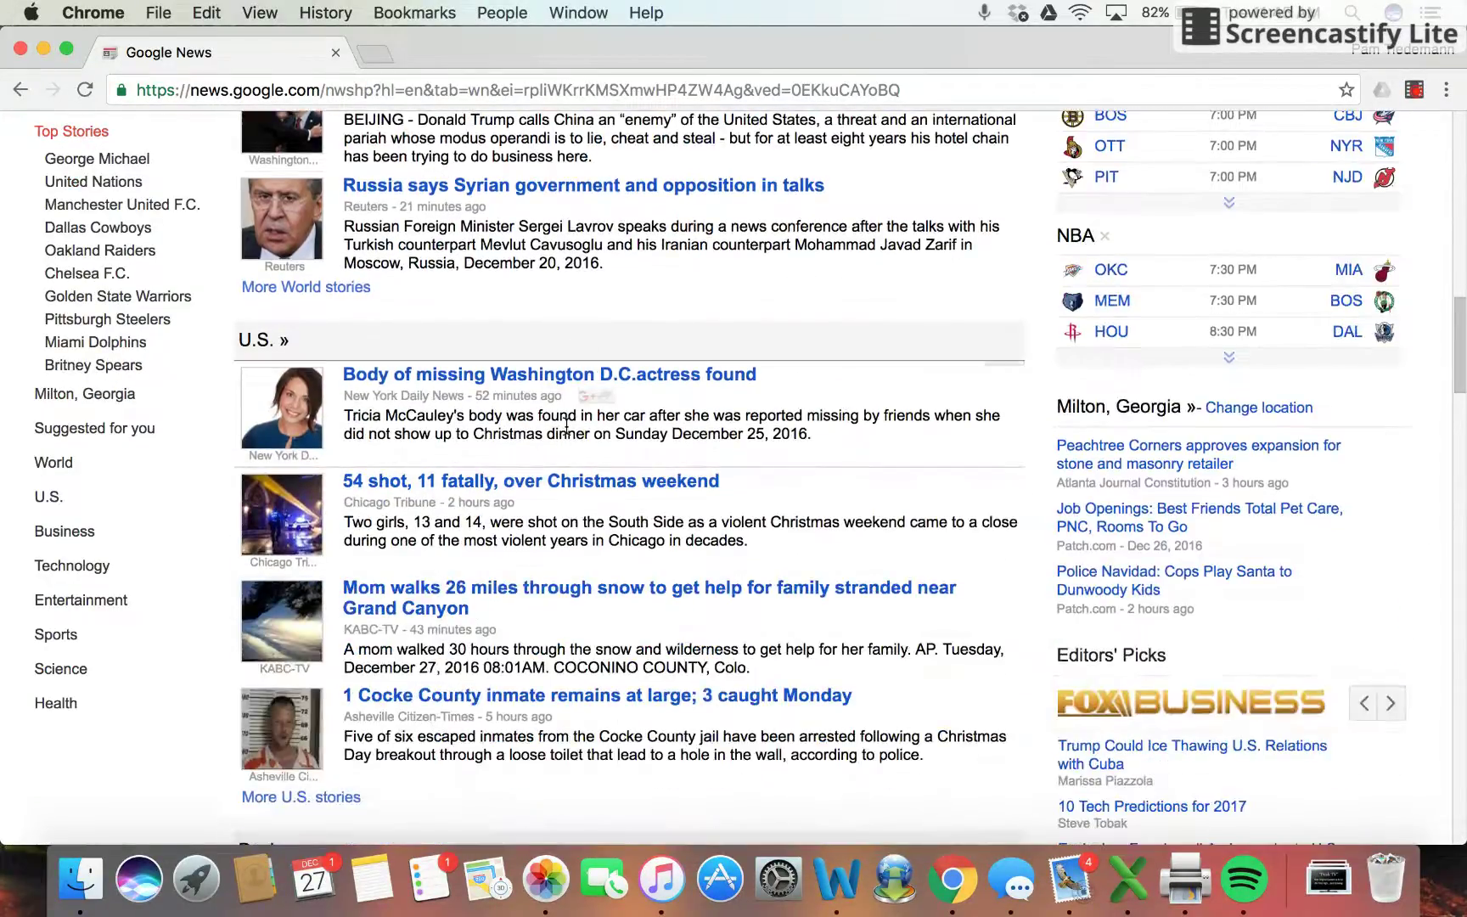
scroll(678, 552, down, 3)
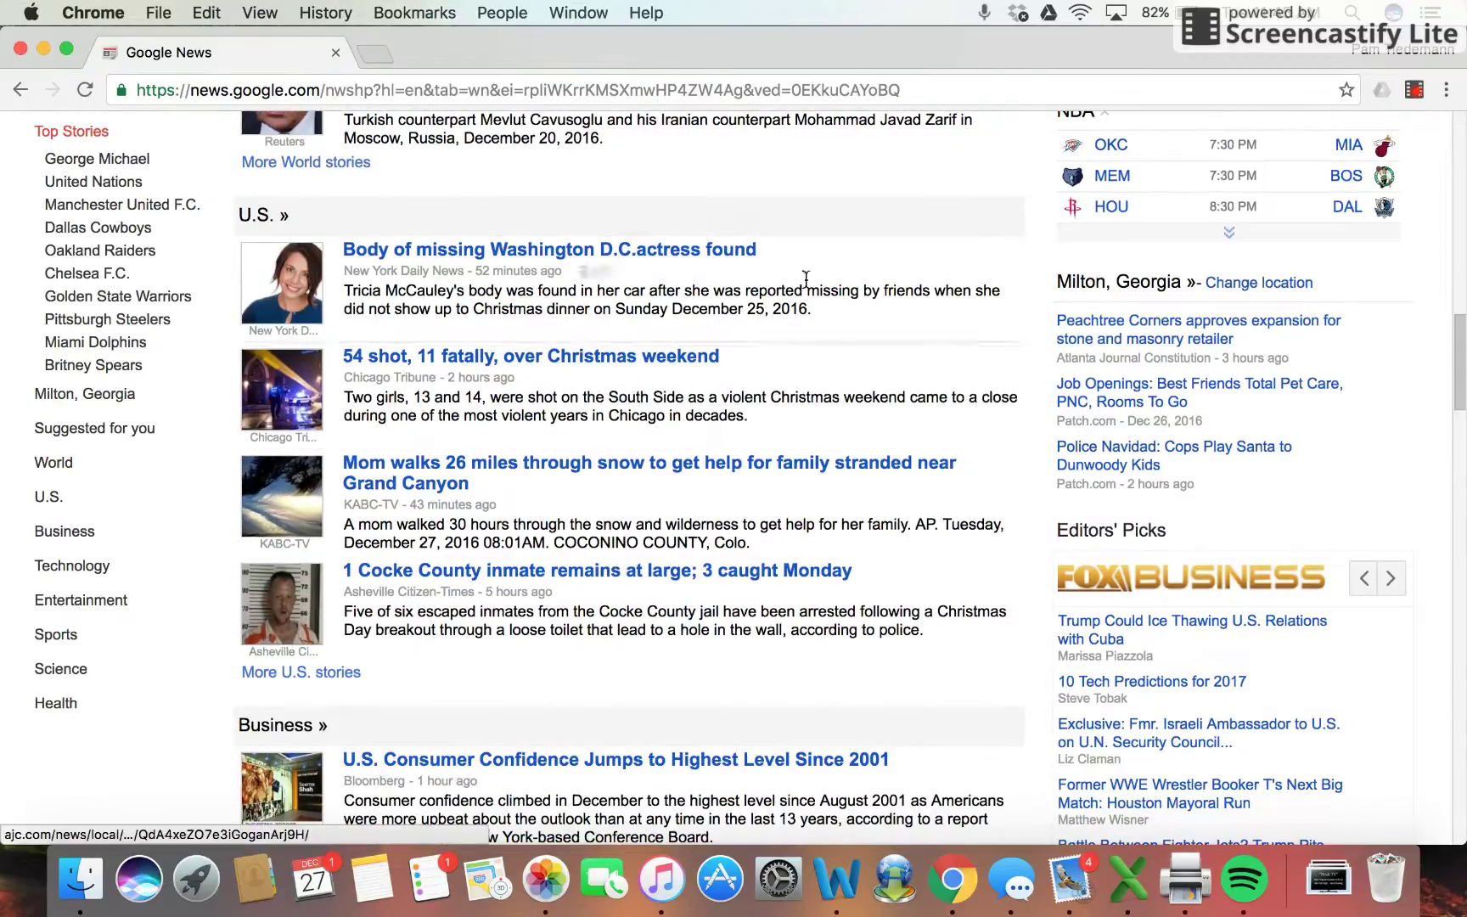
scroll(546, 285, up, 20)
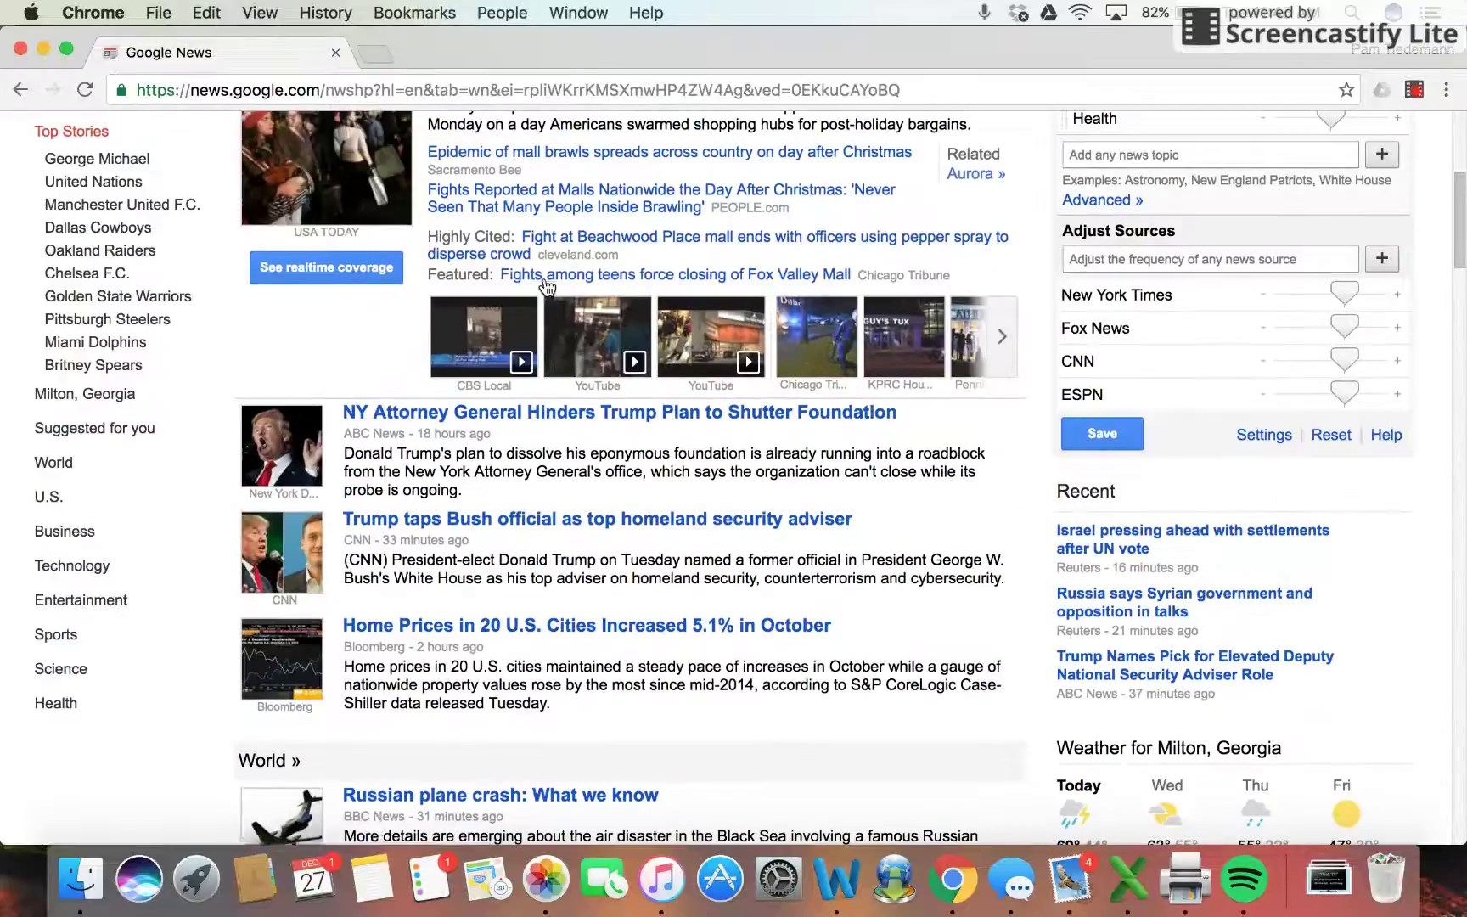
scroll(546, 285, up, 1)
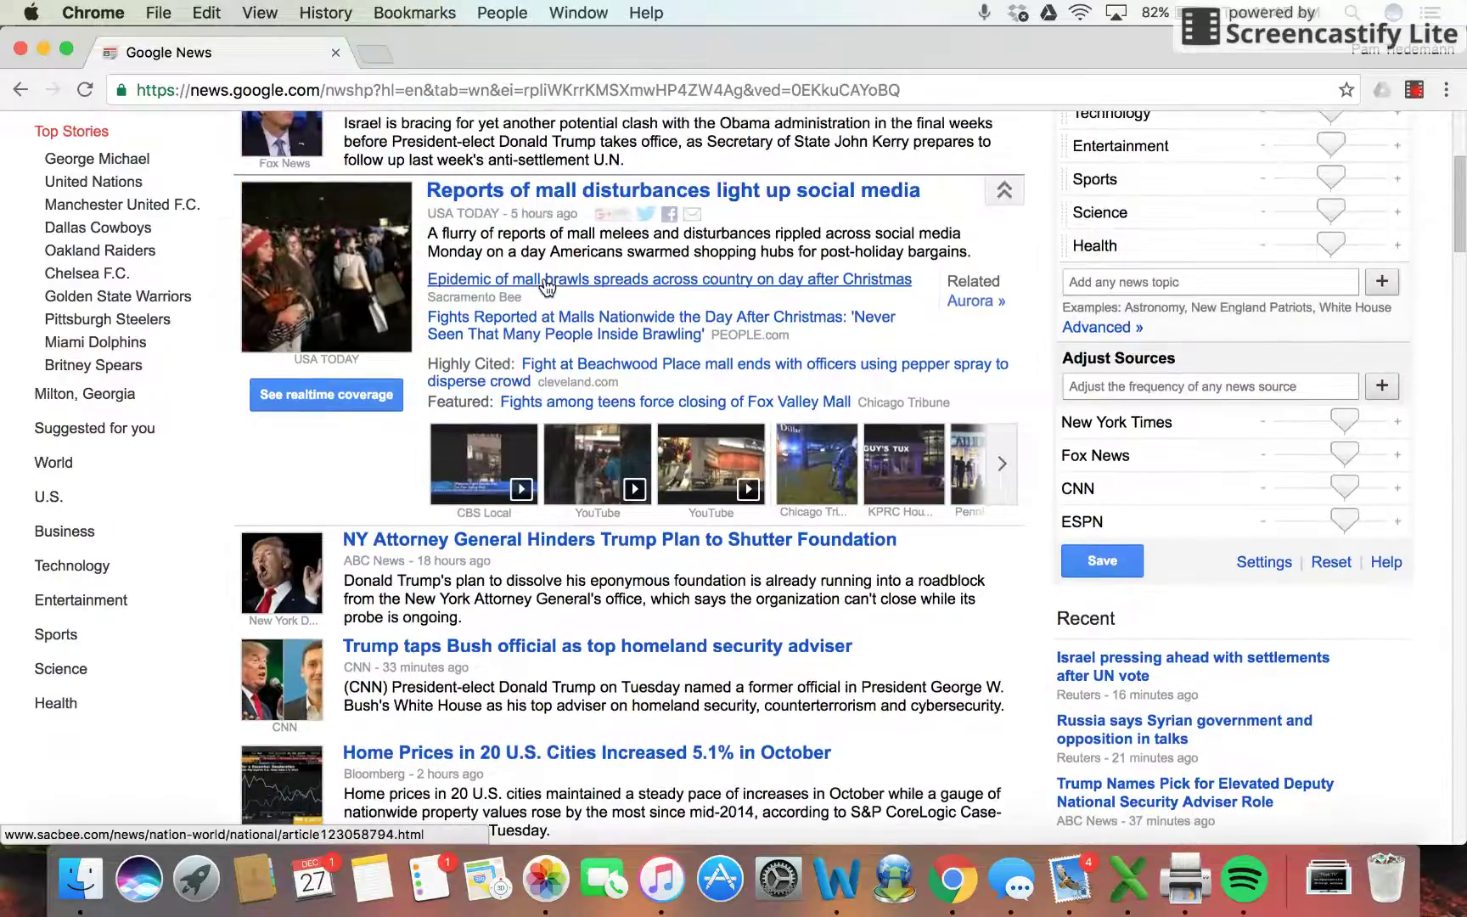
scroll(546, 287, up, 8)
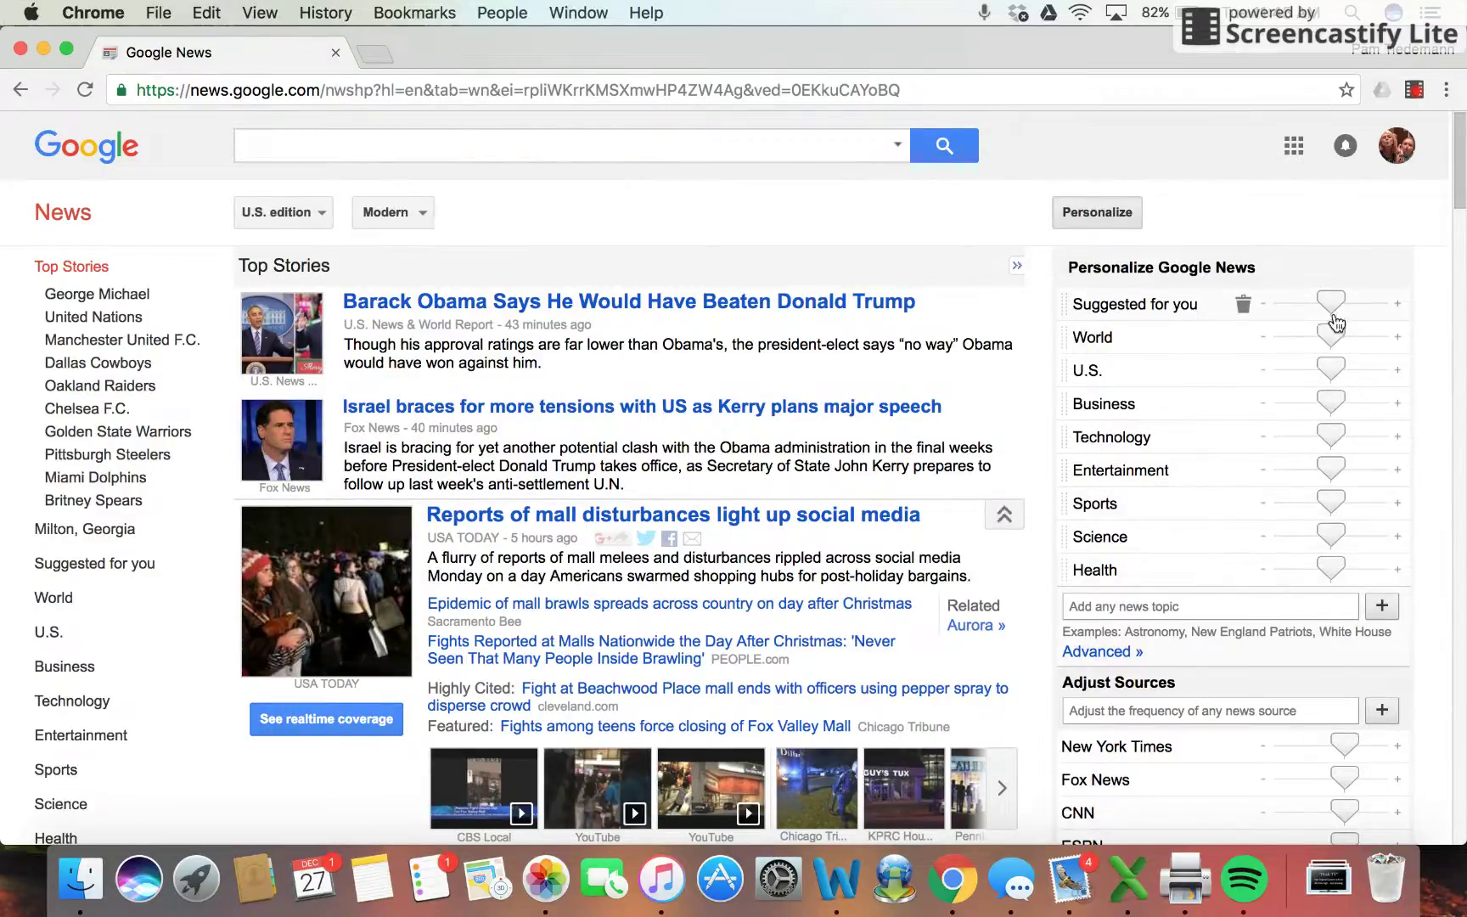
Set the World, Technology, Science and Health topics to Always, and Business, Entertainment and Sports to Rarely
click(1397, 340)
click(1262, 407)
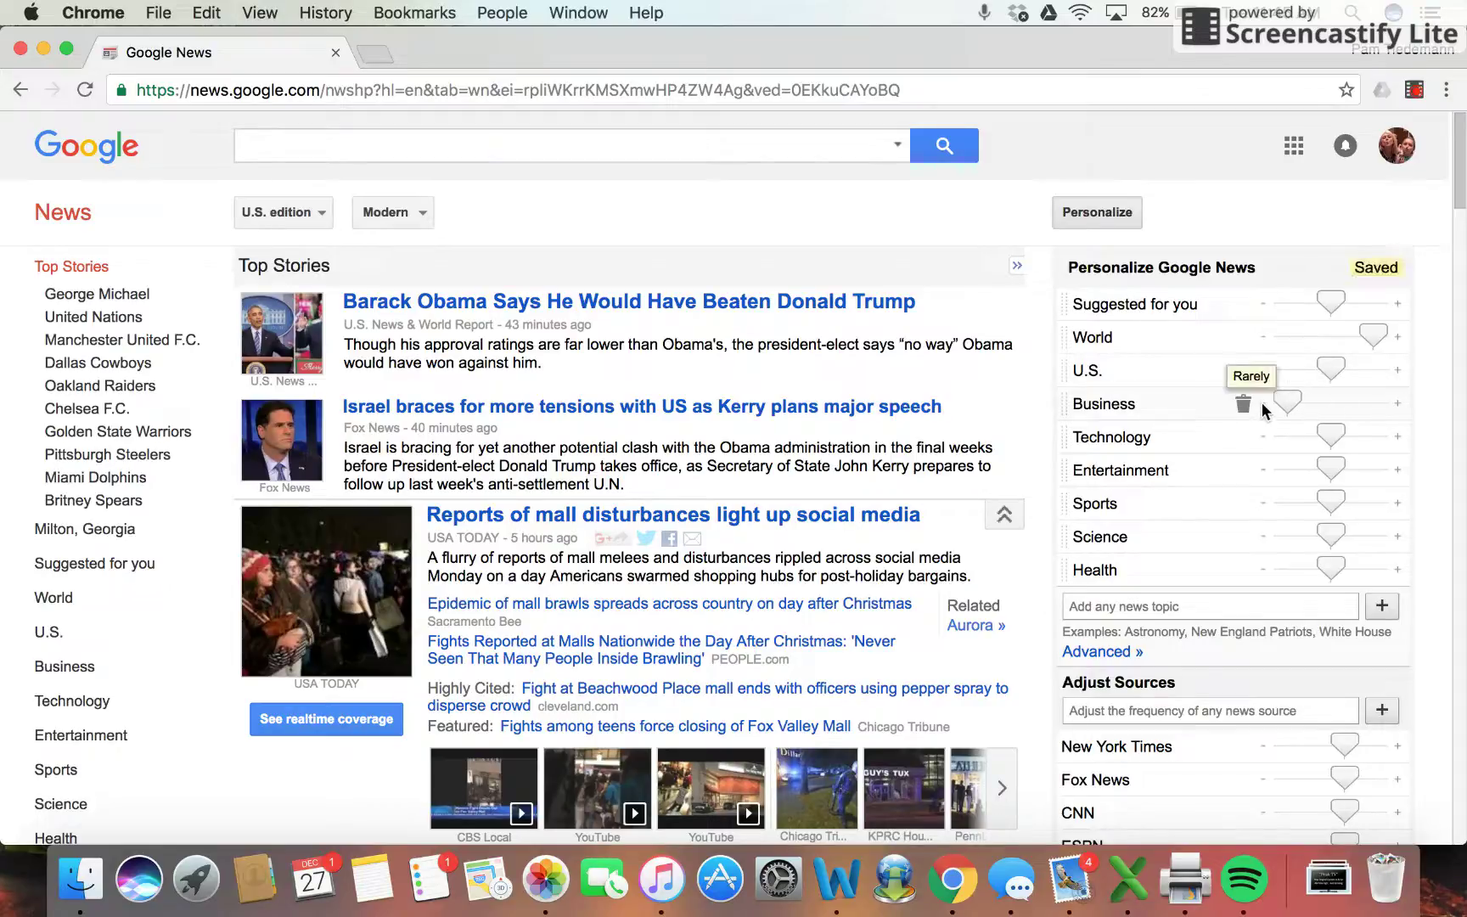
click(1397, 437)
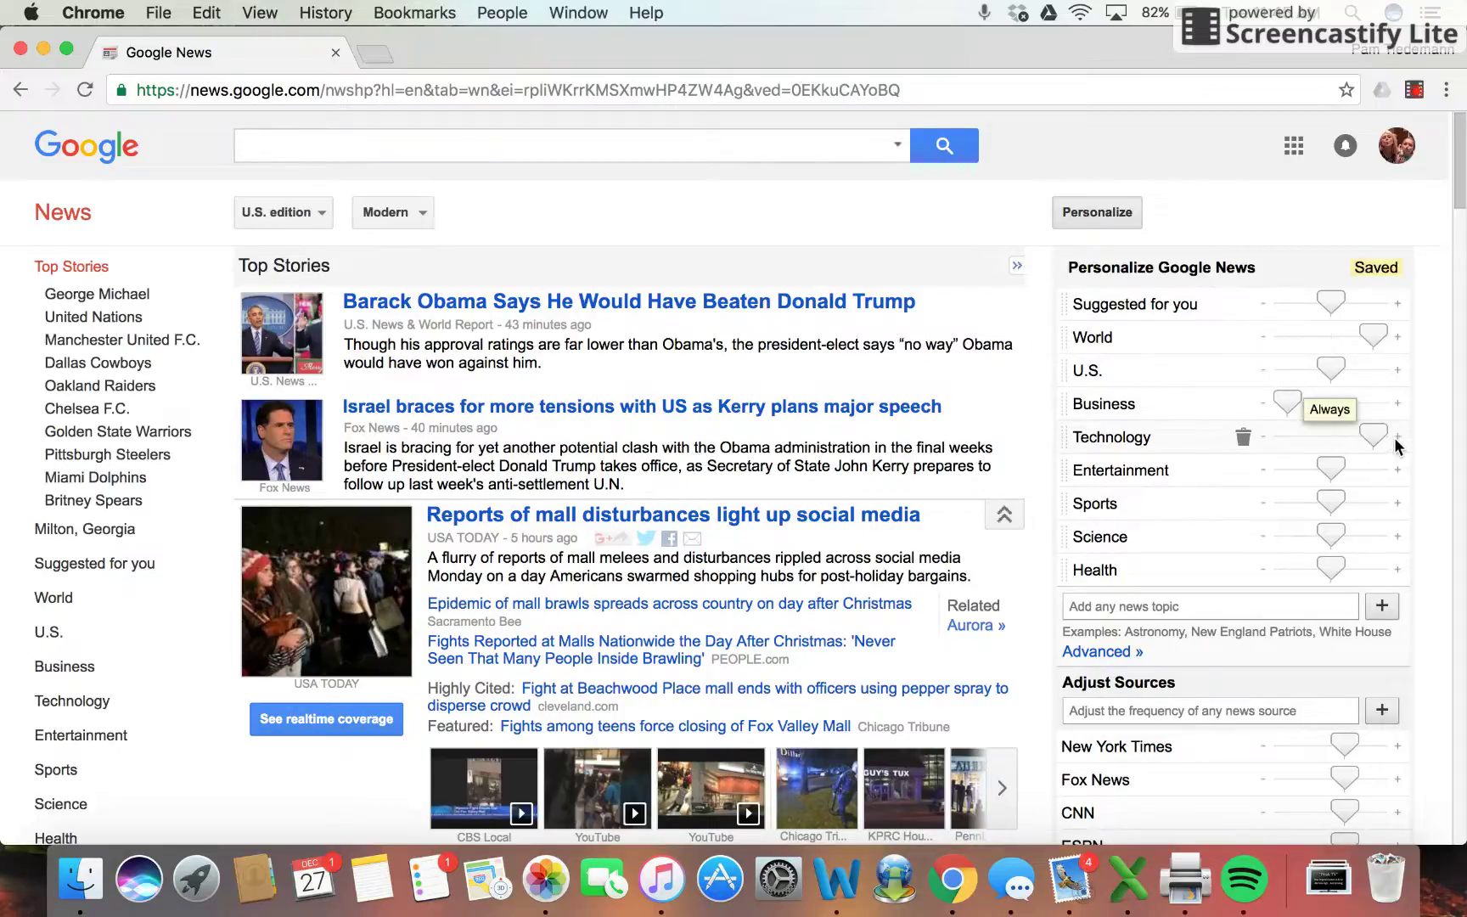
click(1262, 471)
click(1264, 503)
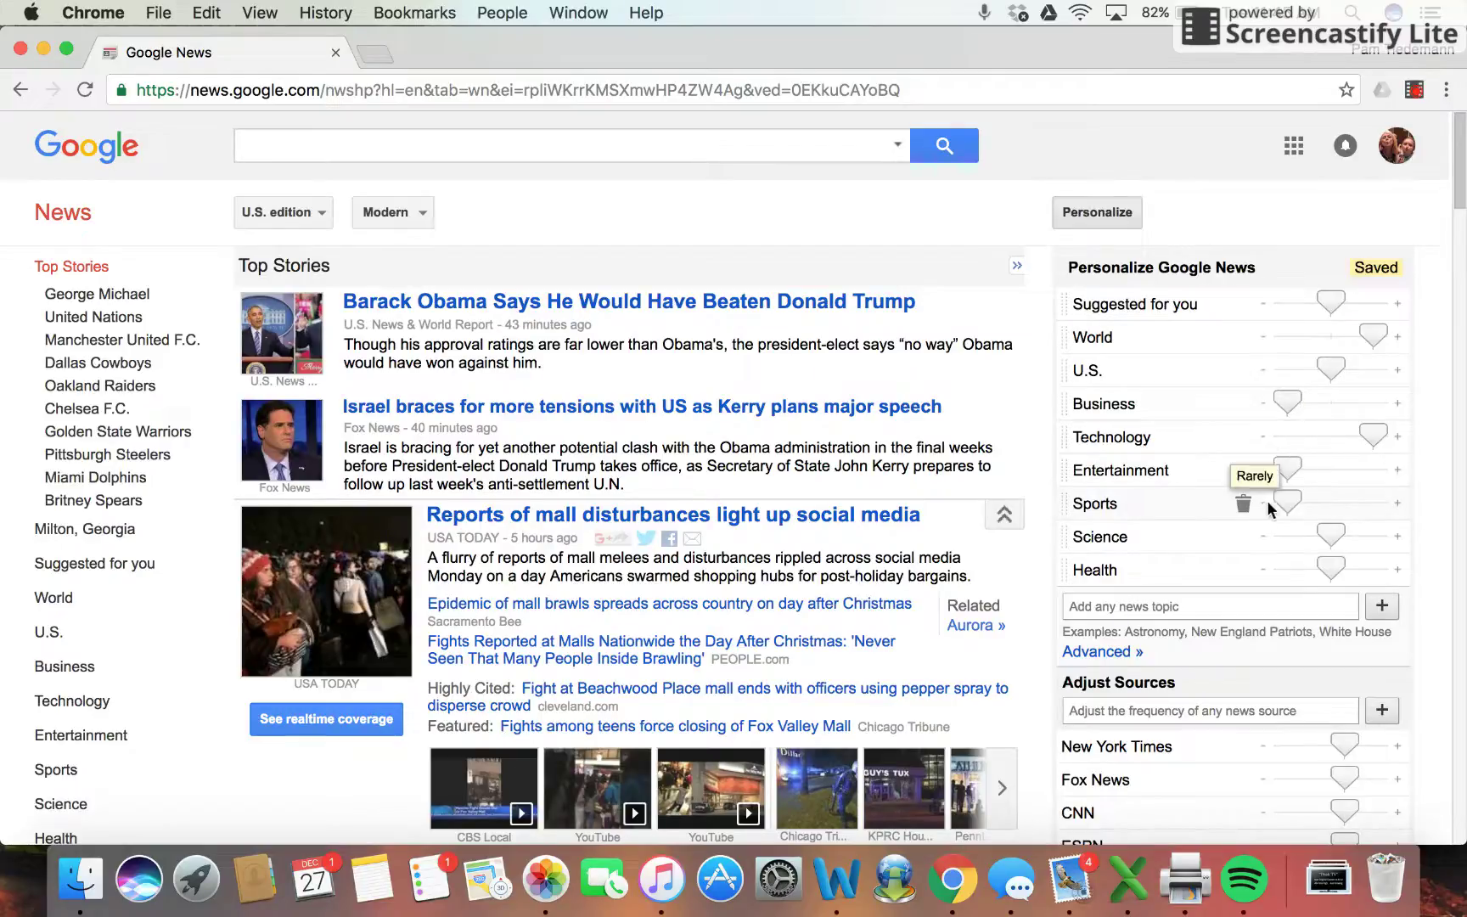
click(1397, 536)
click(1397, 569)
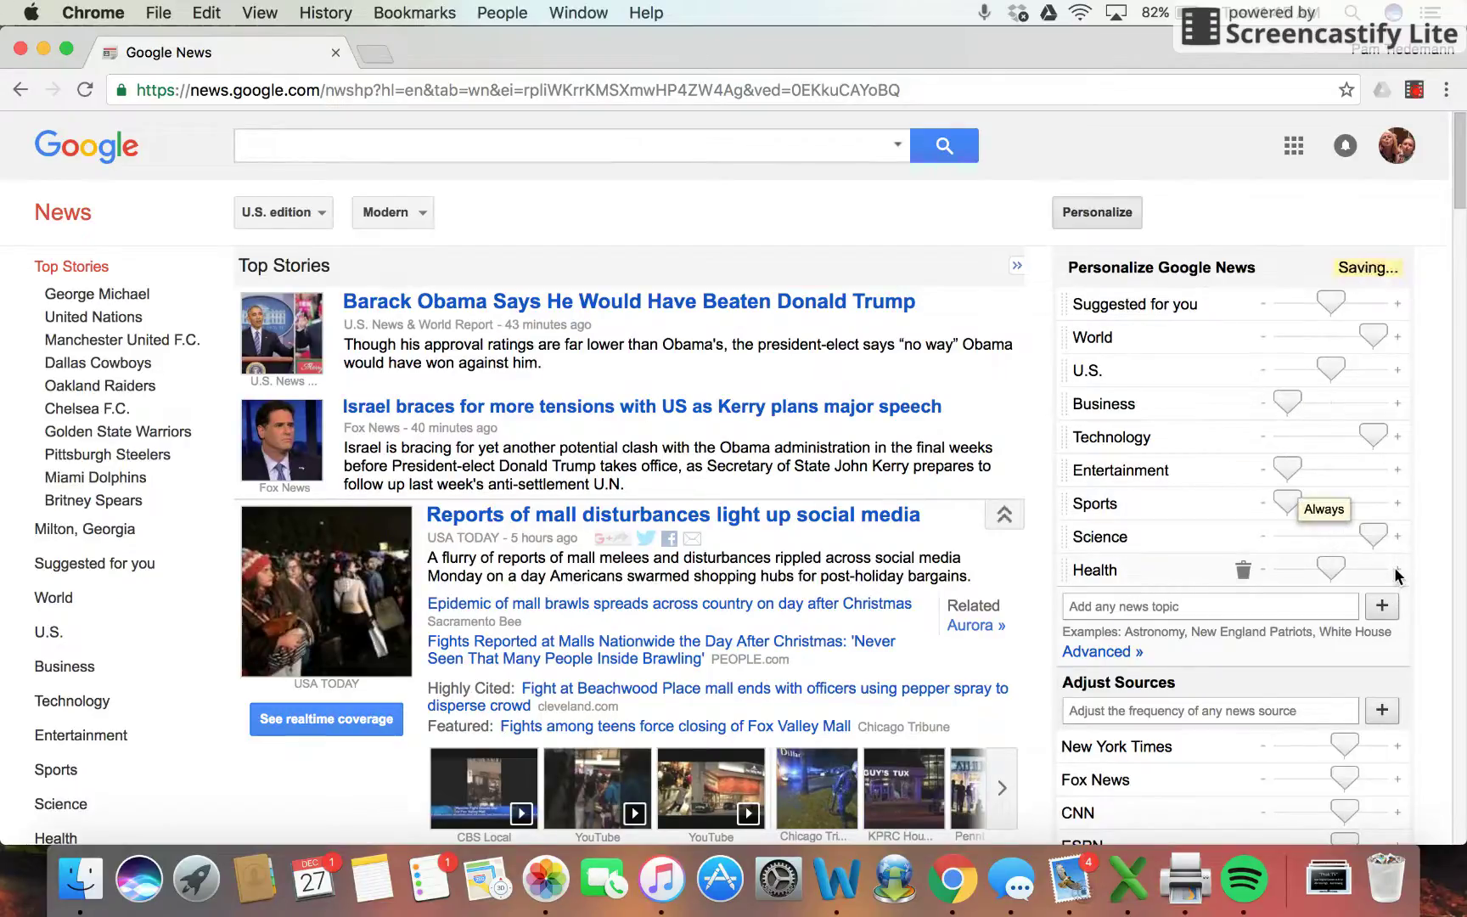
Add "atlanta braves" as a news topic and set its frequency to Always
click(1271, 606)
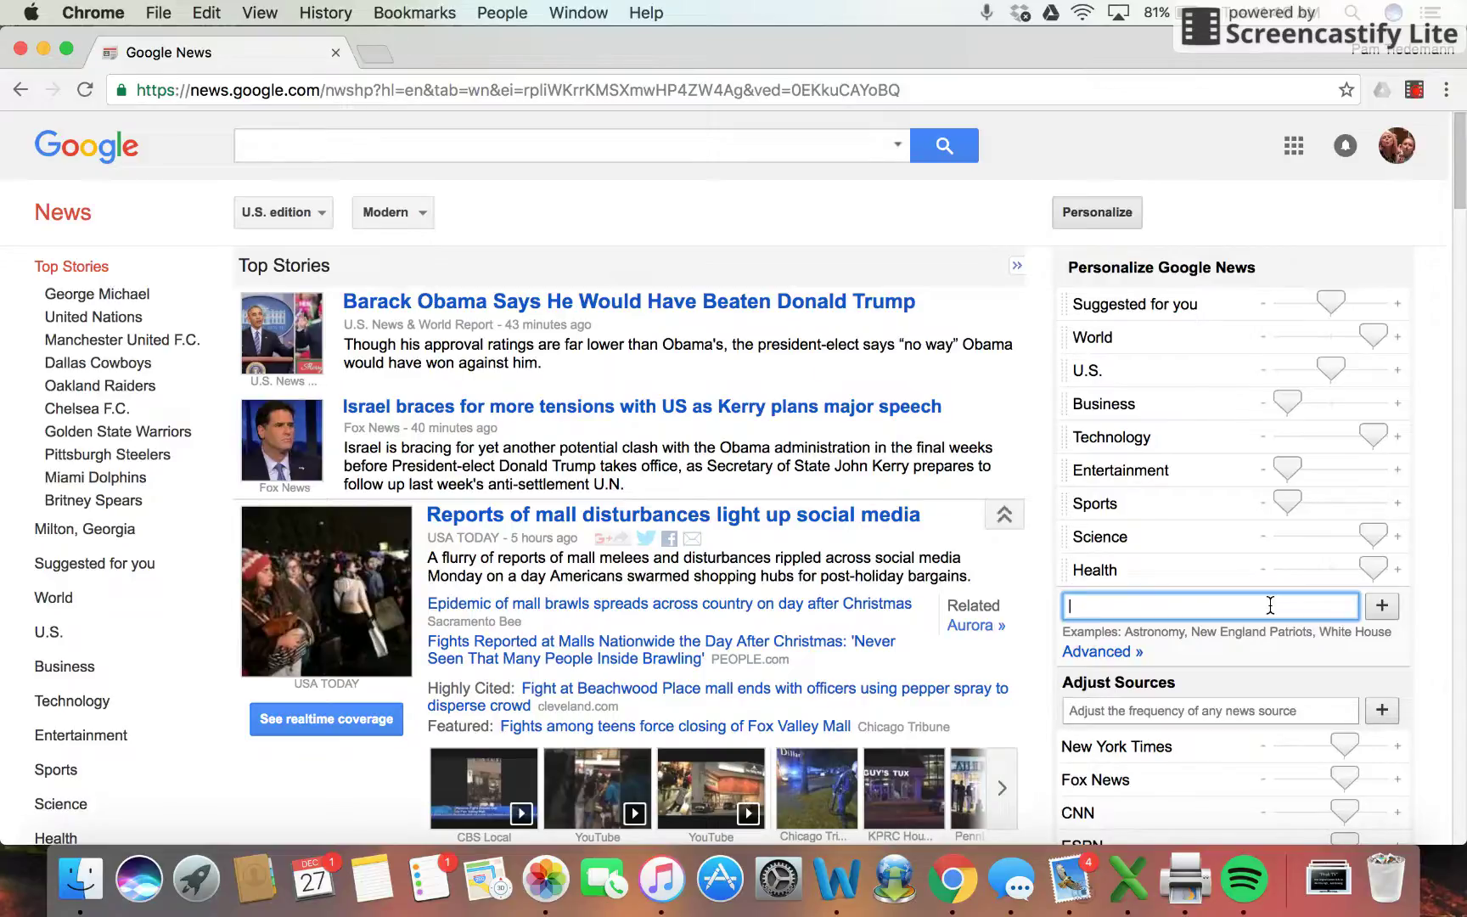
text(Atlanta braves)
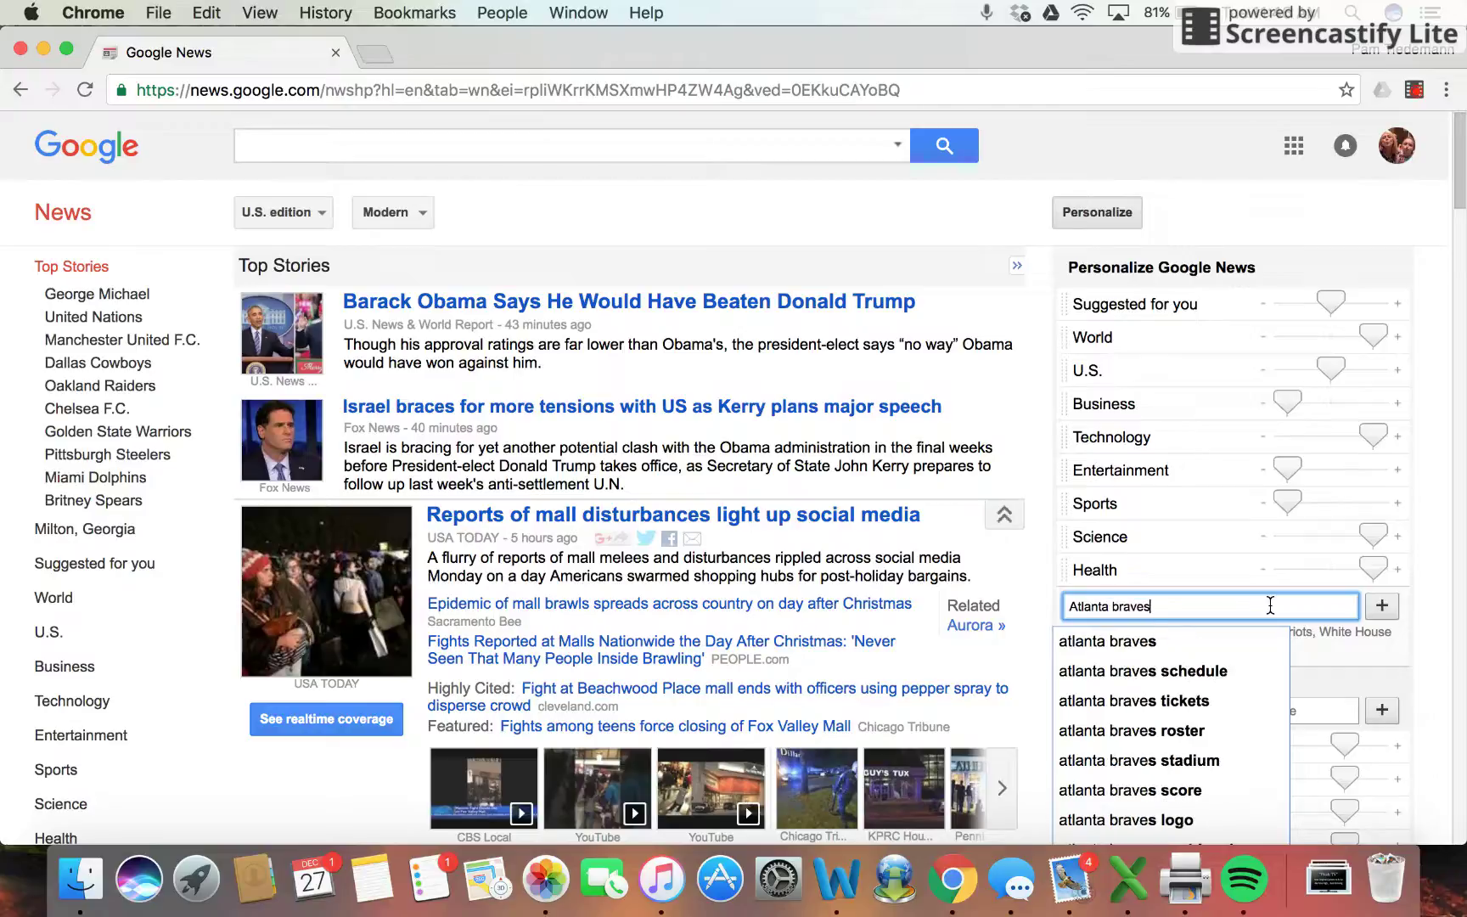
key(Down)
key(Return)
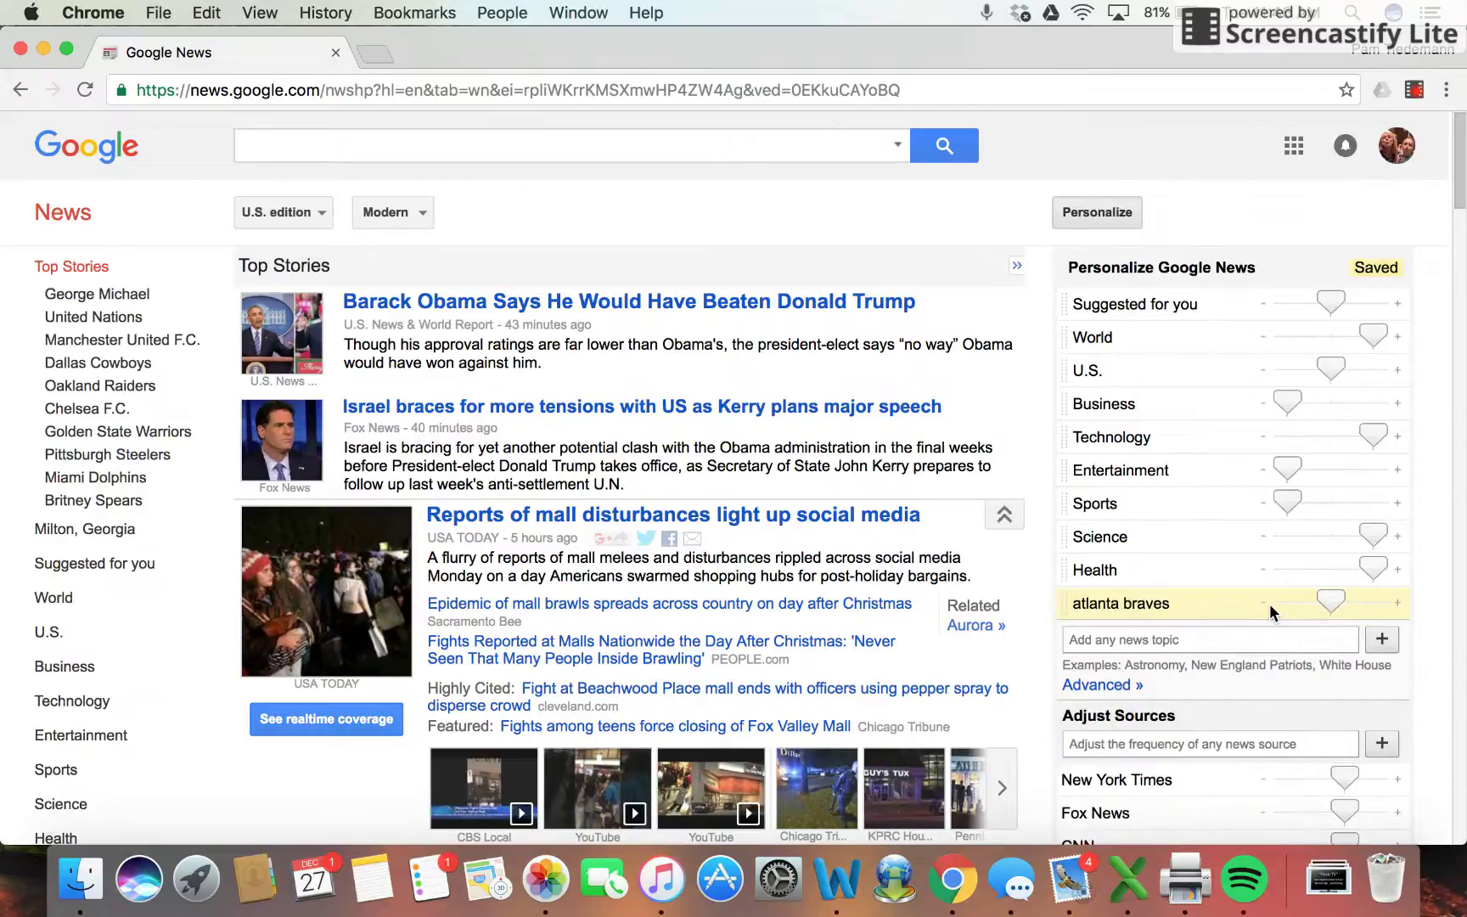
click(1398, 602)
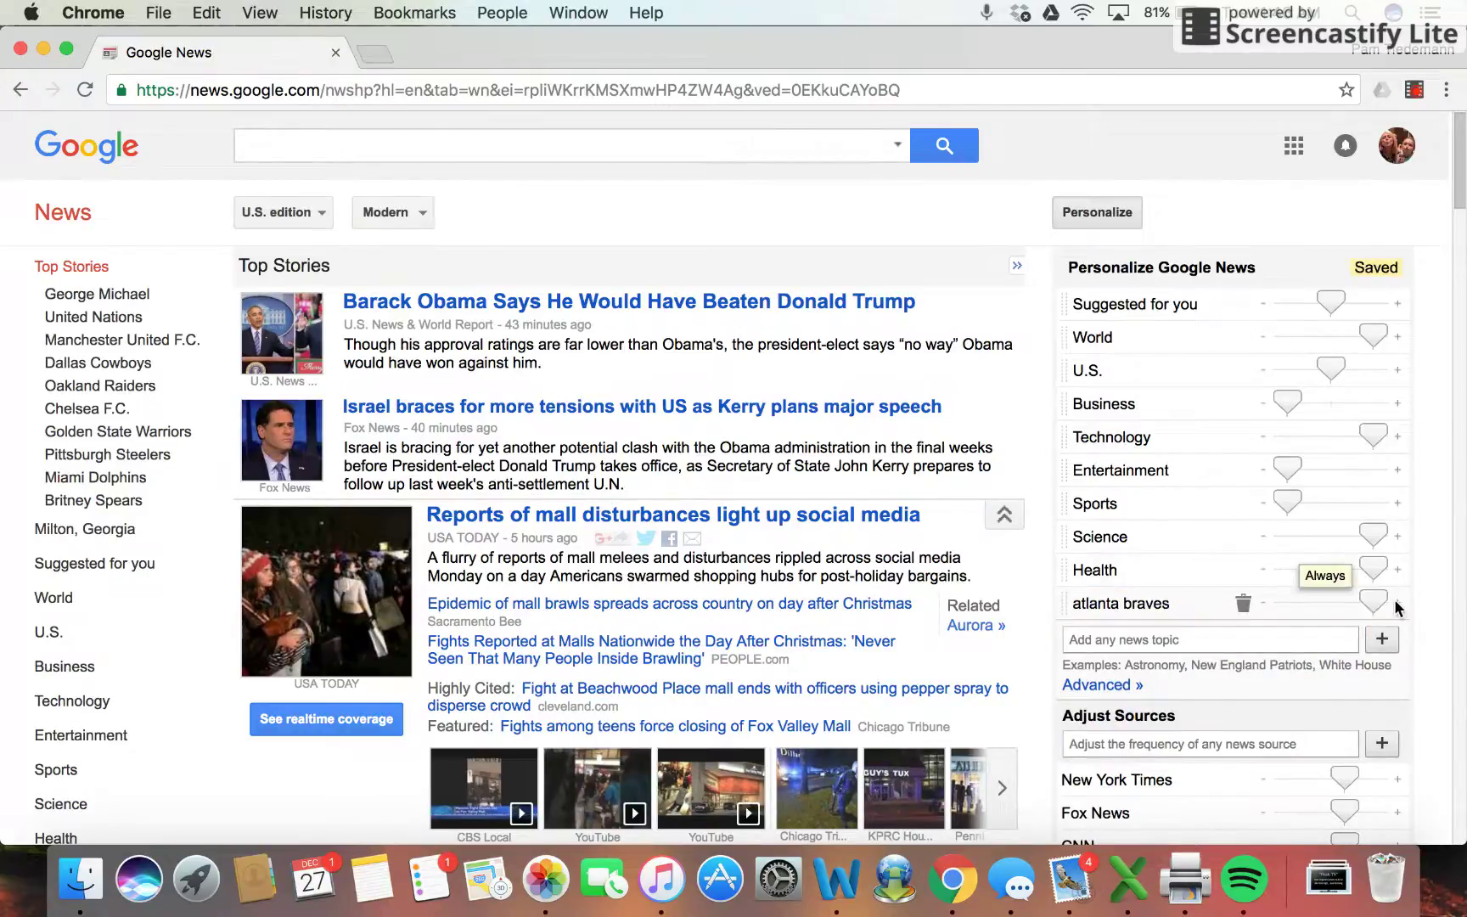
Set the New York Times source to Rarely and add "earthquakes" as a news topic with frequency Rarely
scroll(1271, 632, down, 3)
click(1274, 643)
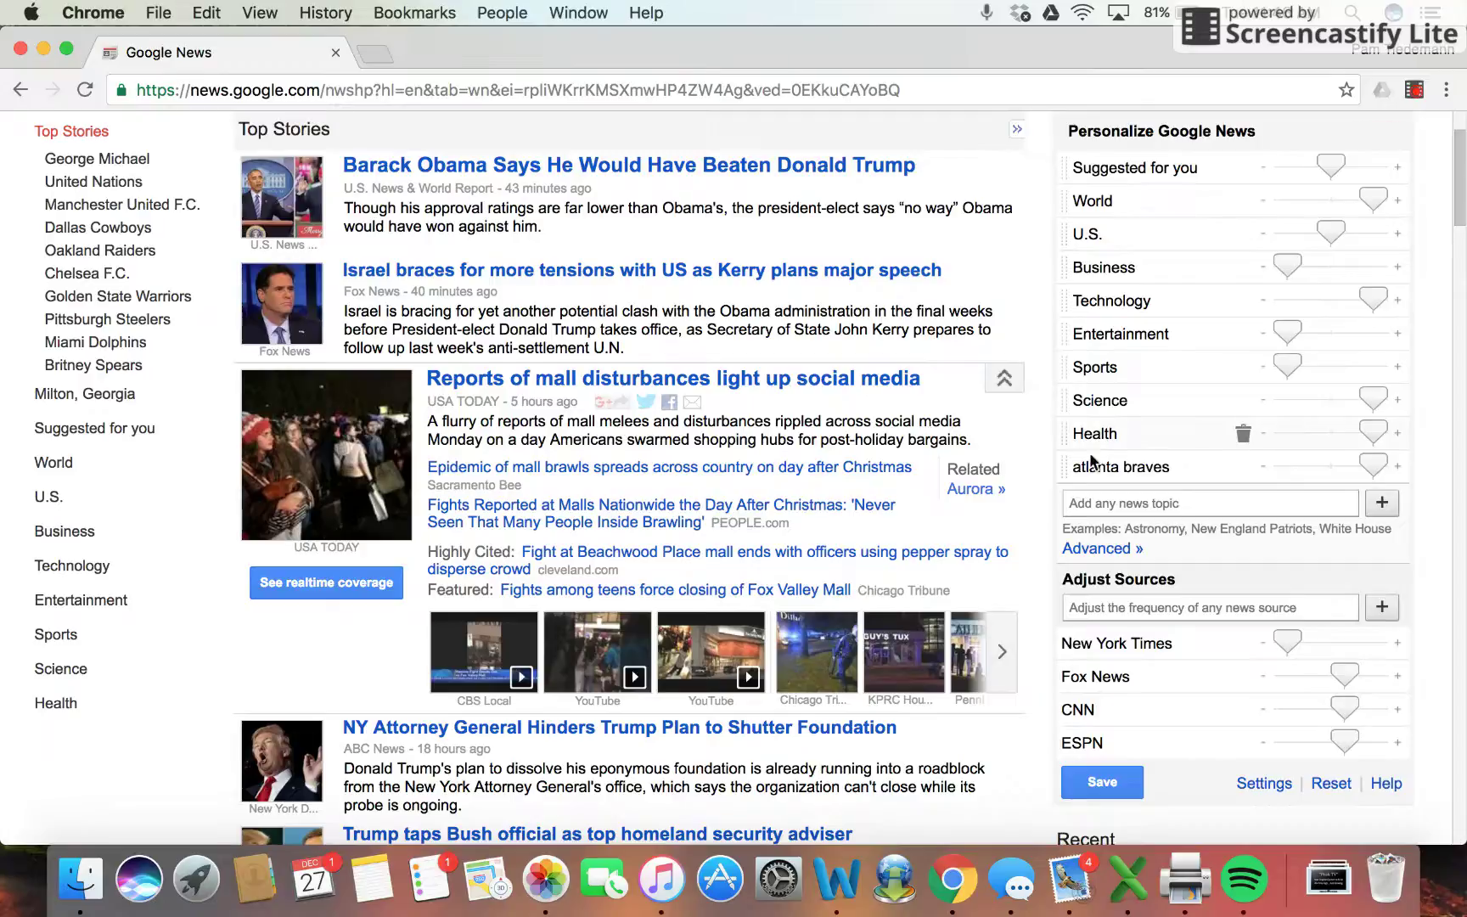
click(1116, 501)
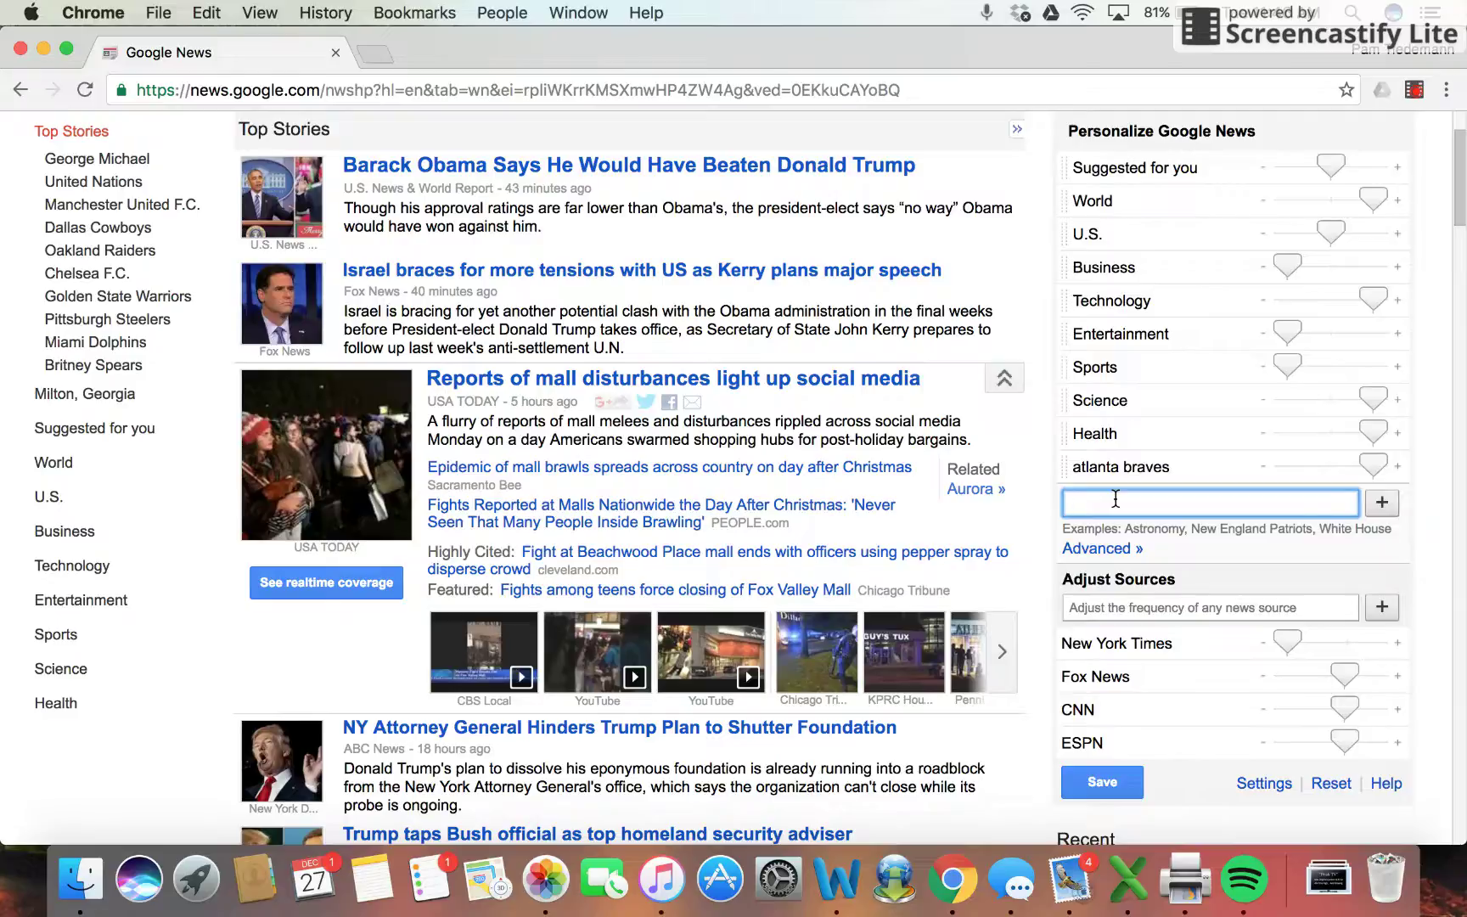
text(arthquakes)
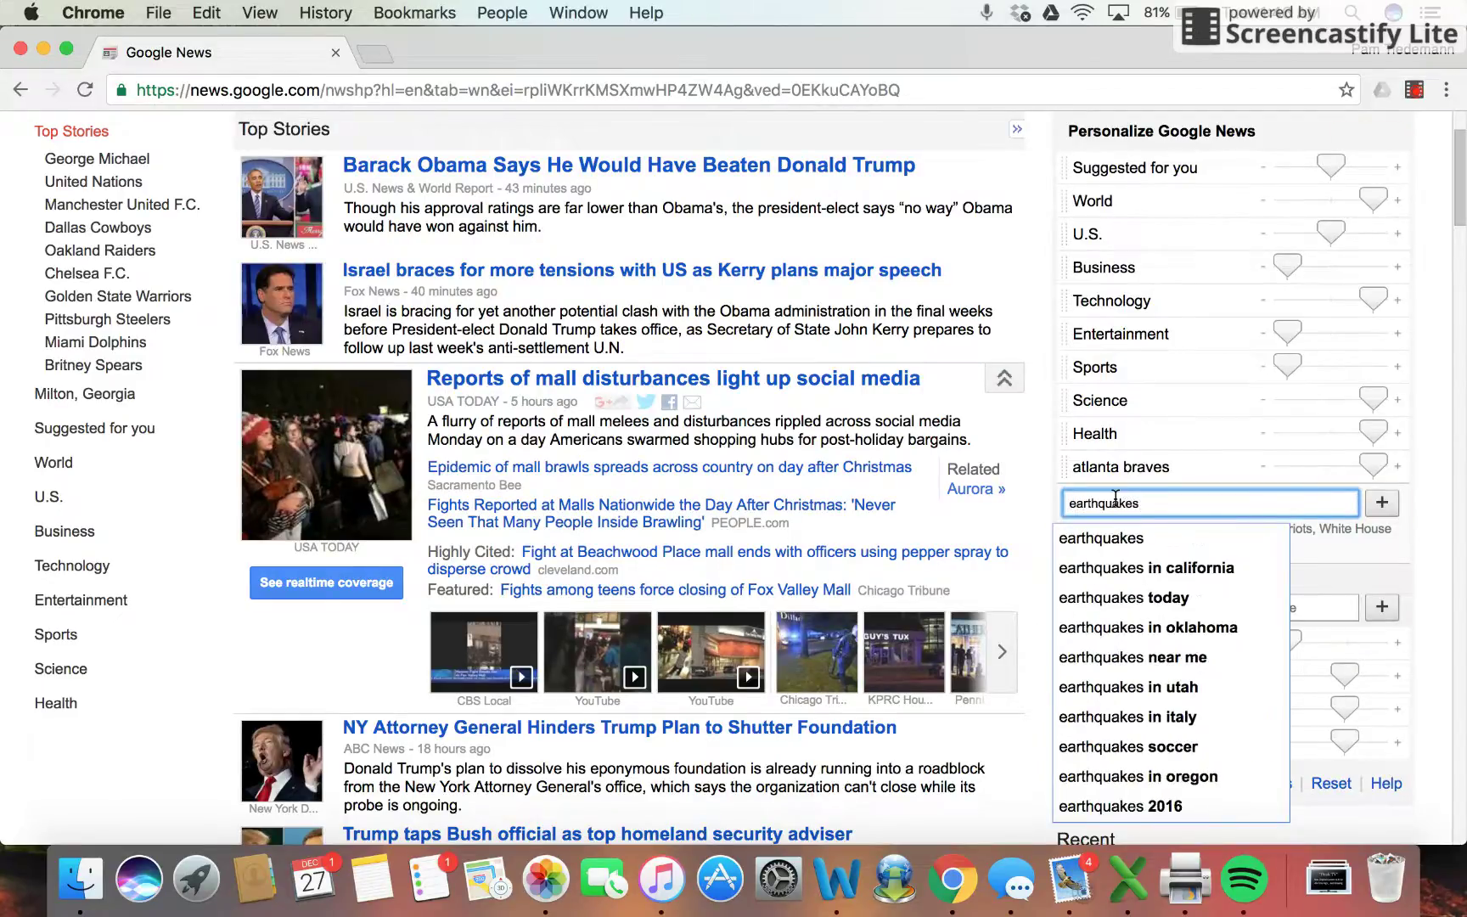
key(Return)
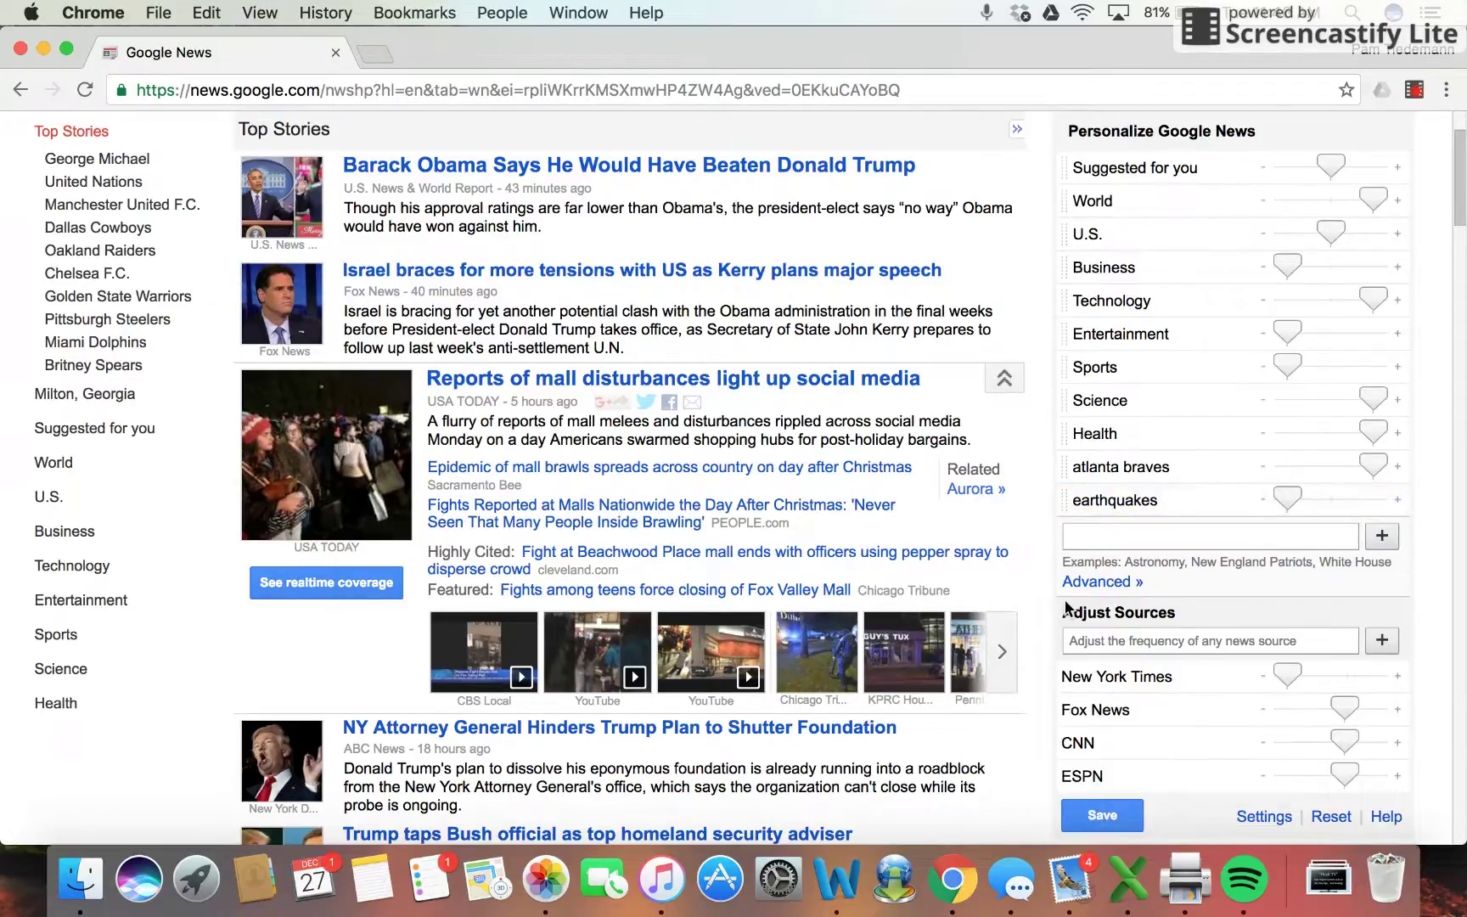
Raise the New York Times source to the highest frequency, set ESPN to Rarely, and save the personalization
scroll(1067, 607, down, 2)
scroll(1067, 606, down, 3)
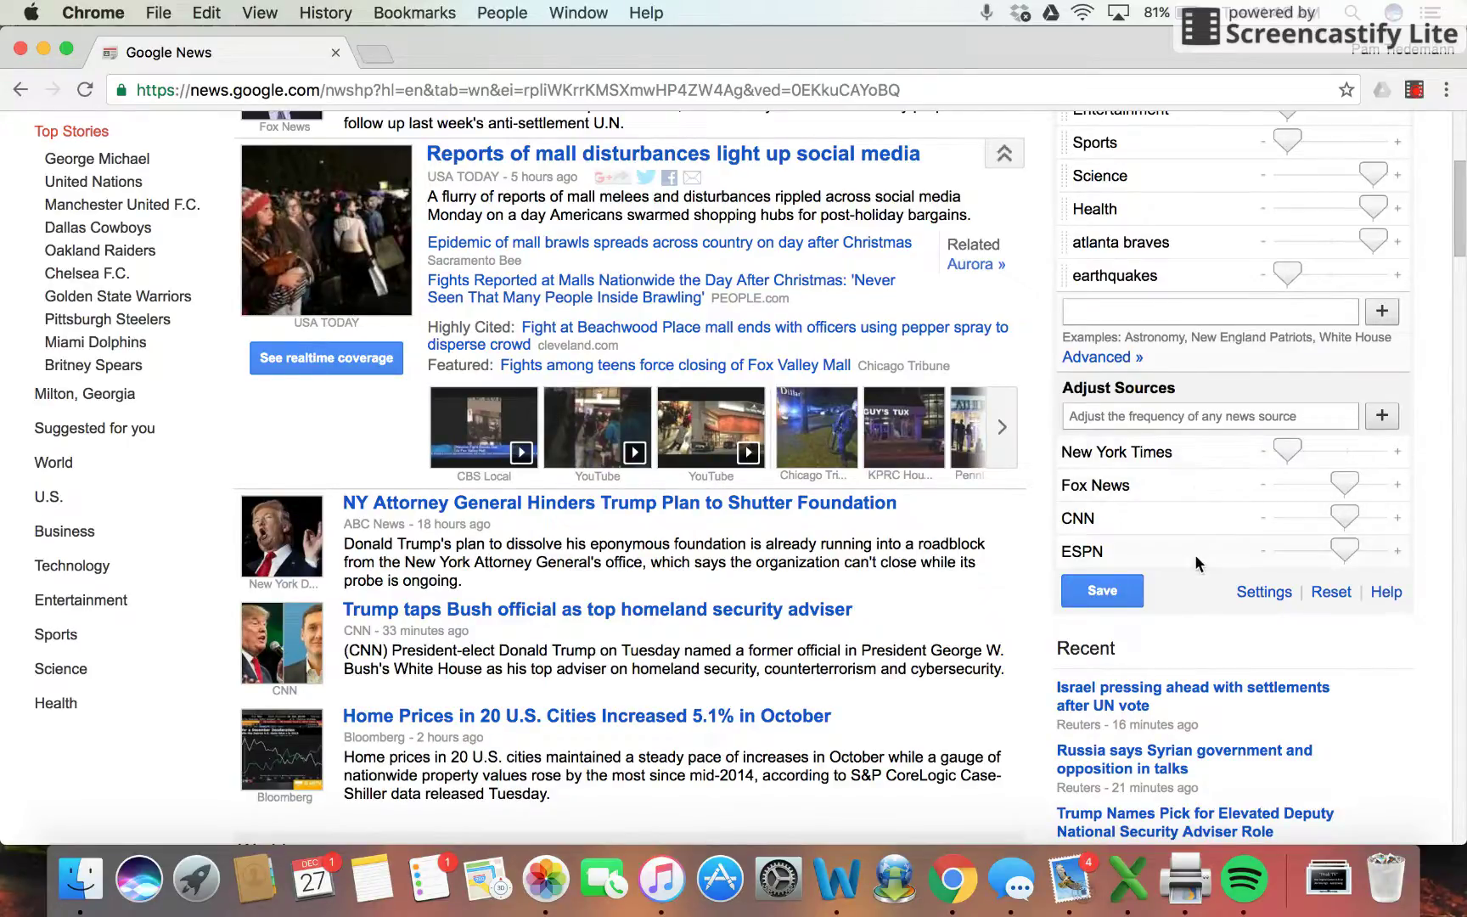
click(1397, 452)
click(1262, 552)
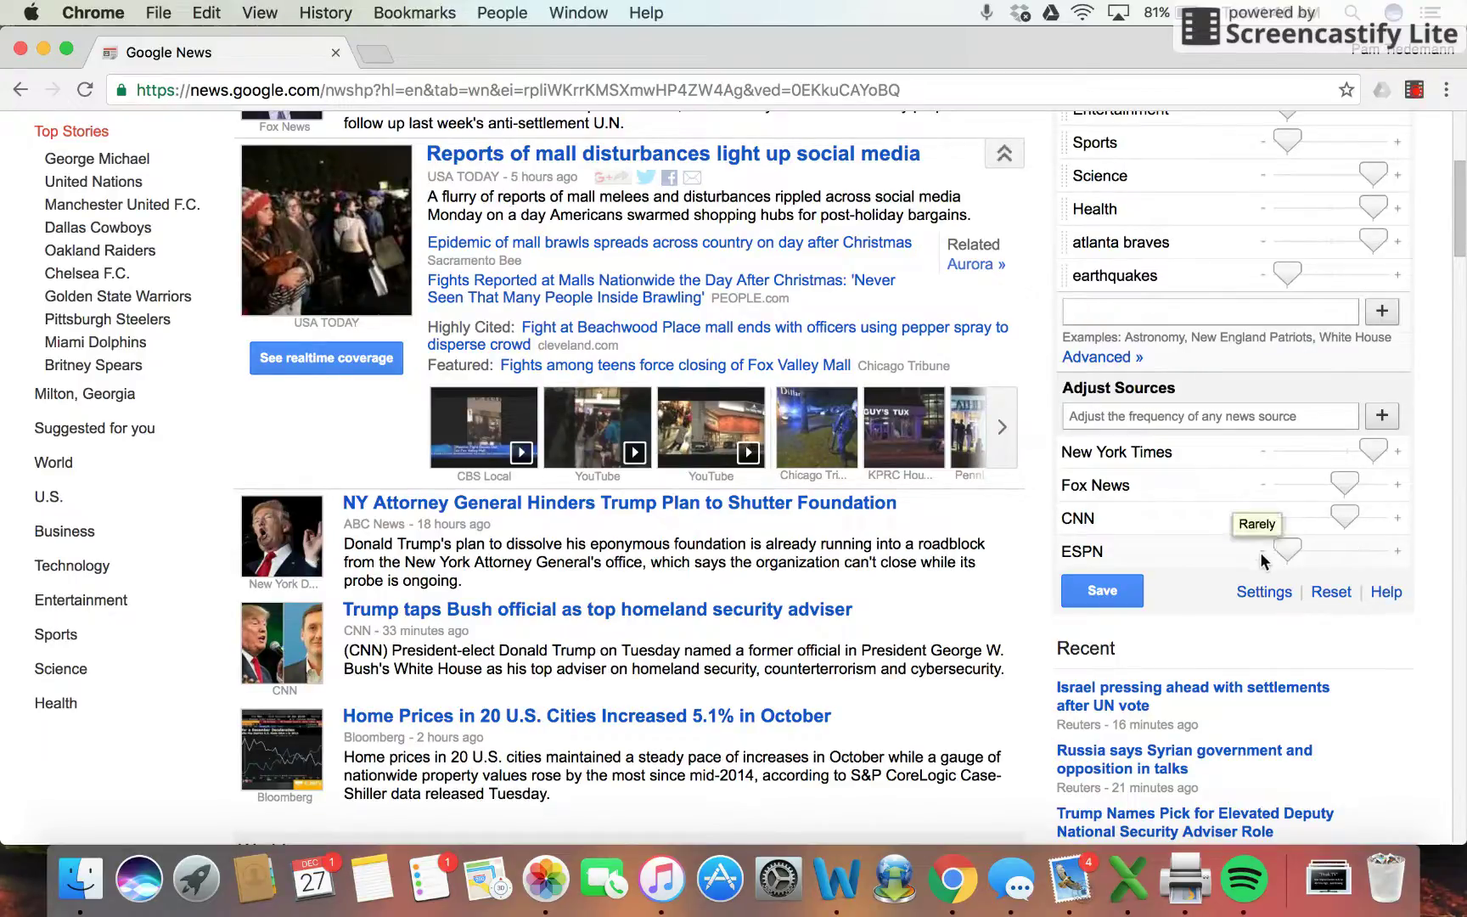
click(1138, 592)
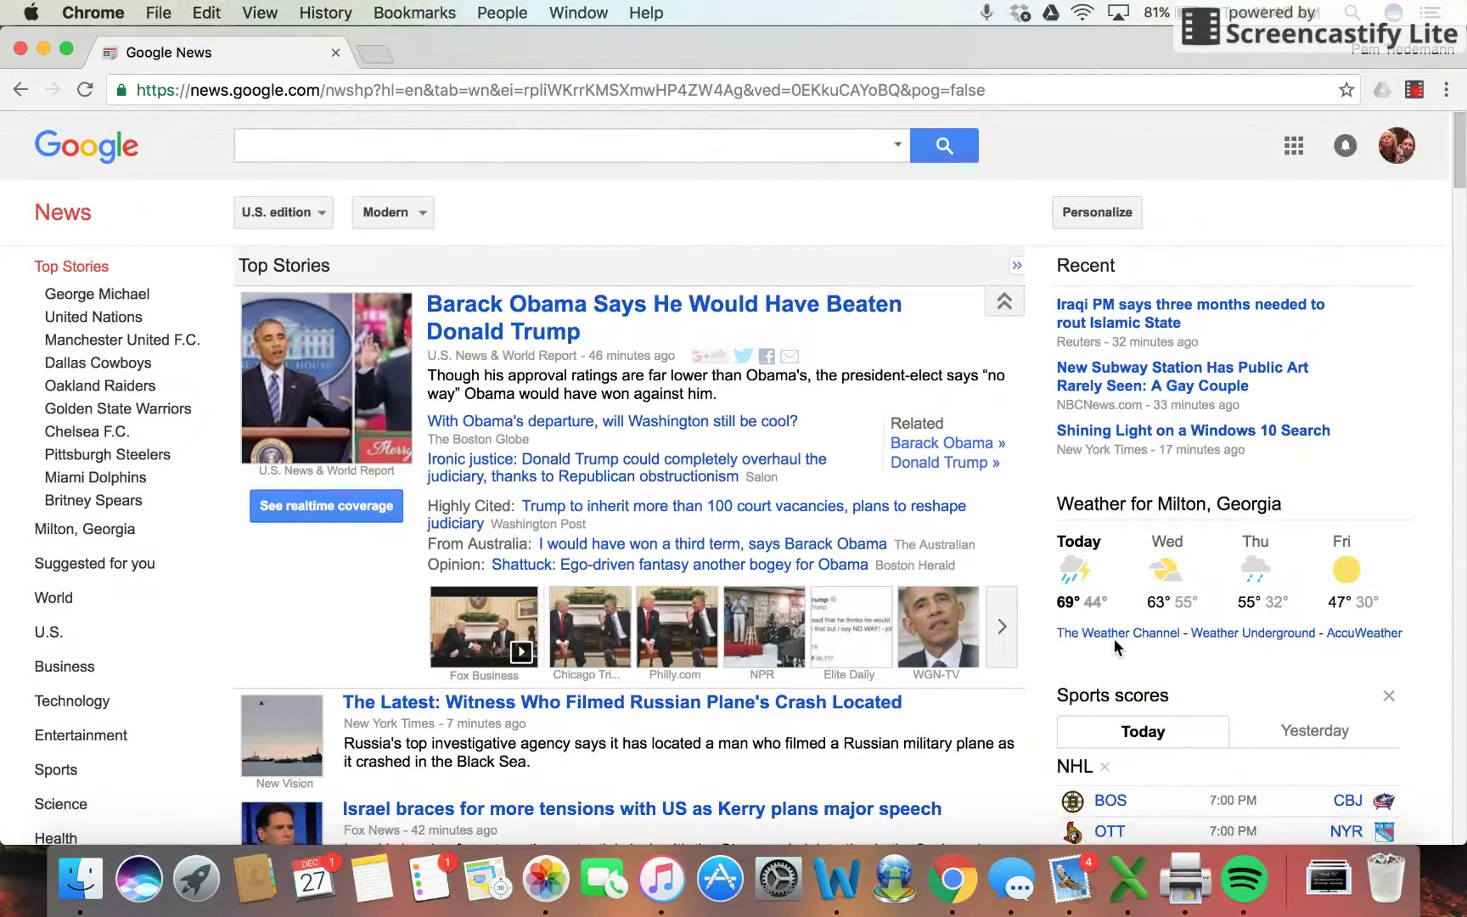
Review the topic and source settings in the news personalization options, and close them without changes
click(1104, 211)
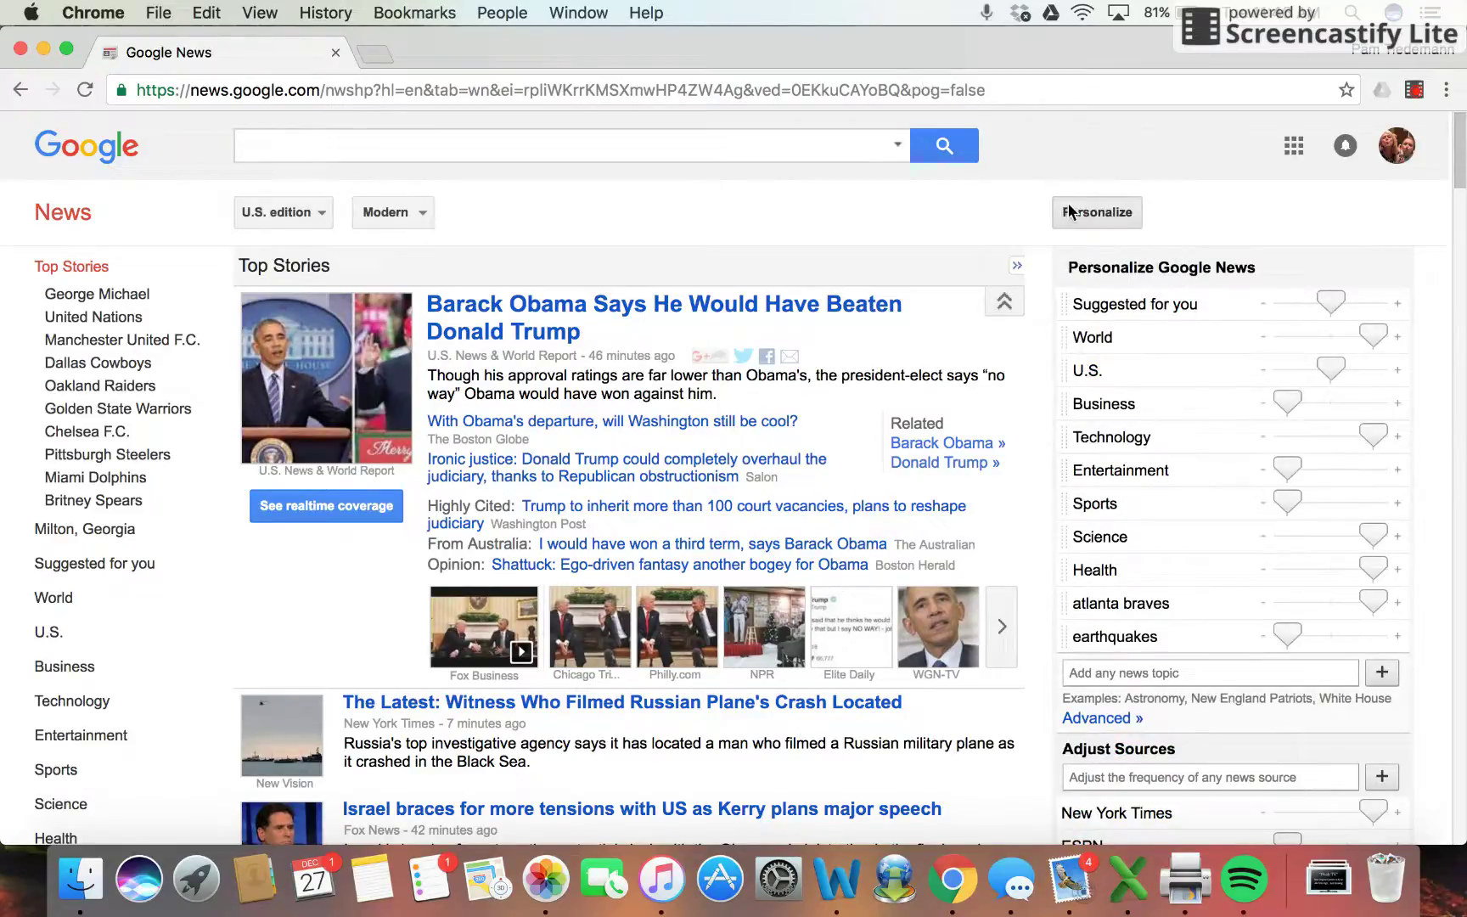
click(1069, 211)
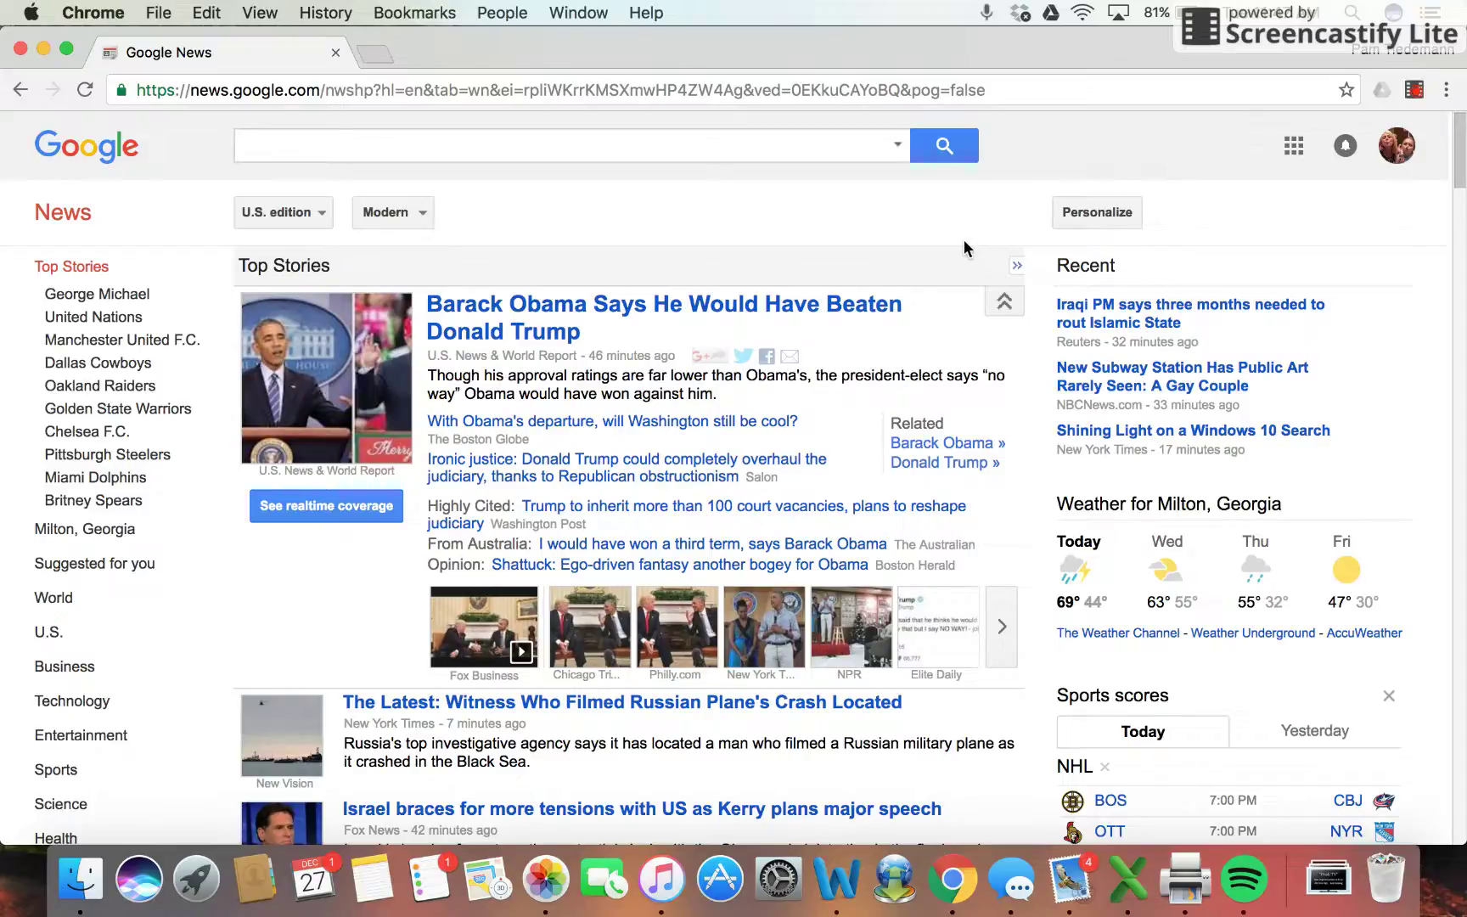
Search the news for "hurricane katrina" and skim the result list
click(798, 142)
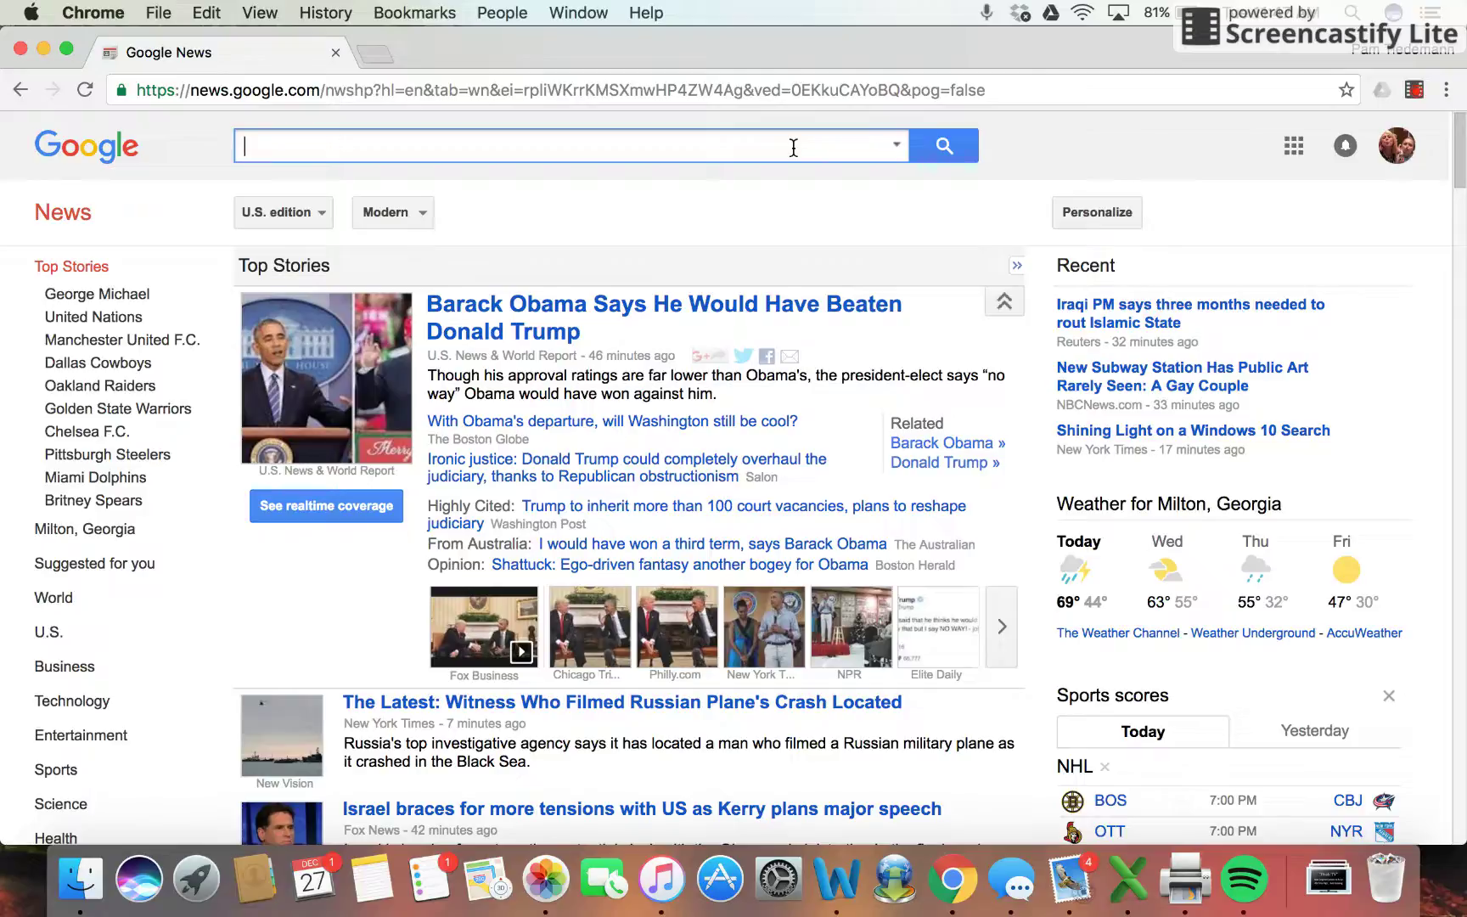
text(hurrica)
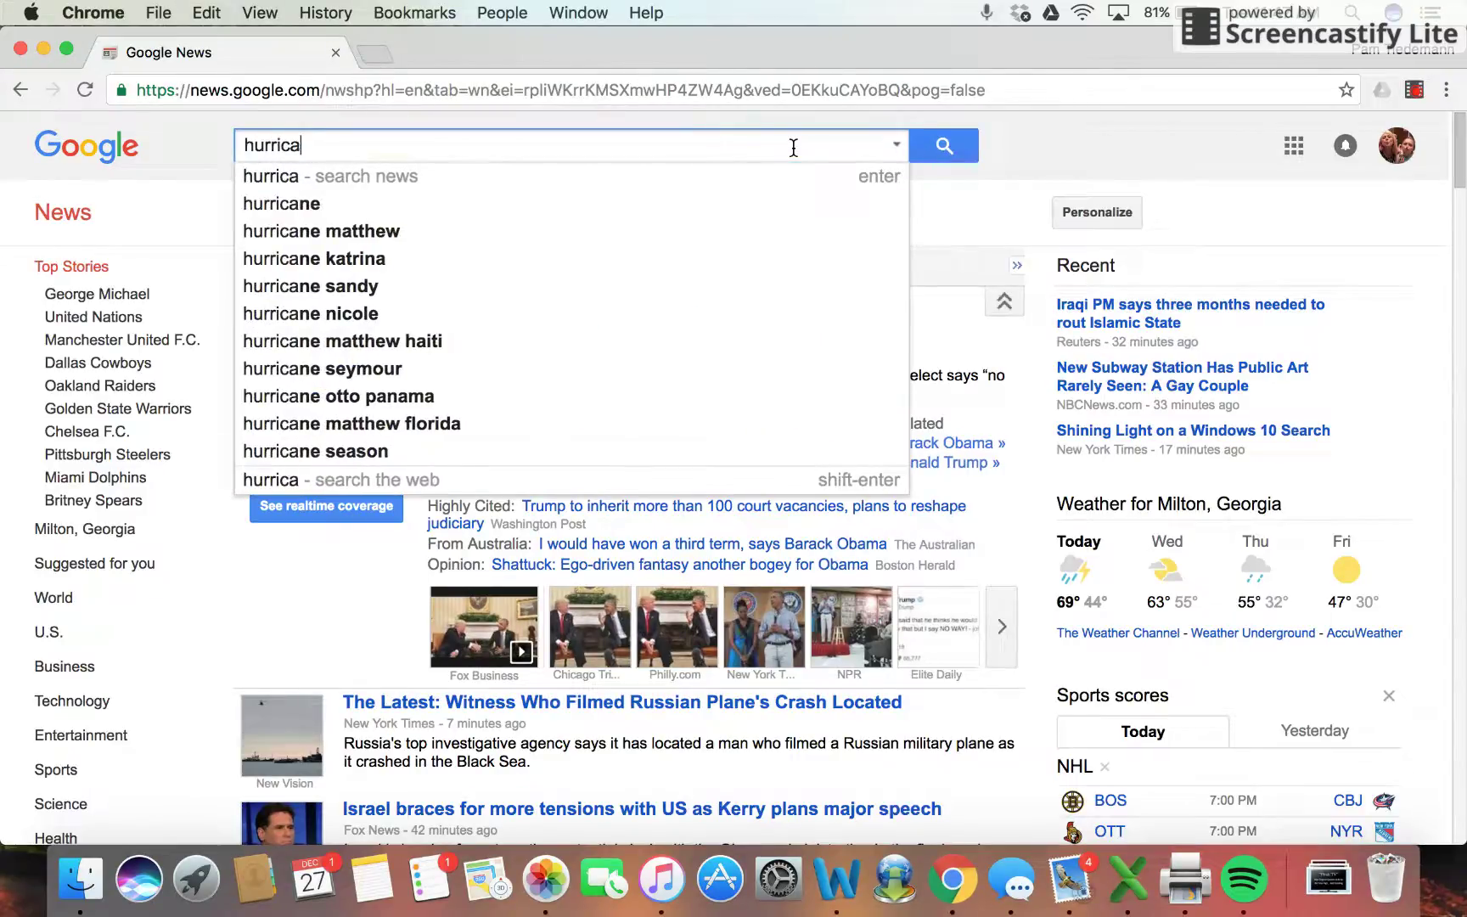
text(ne katrina)
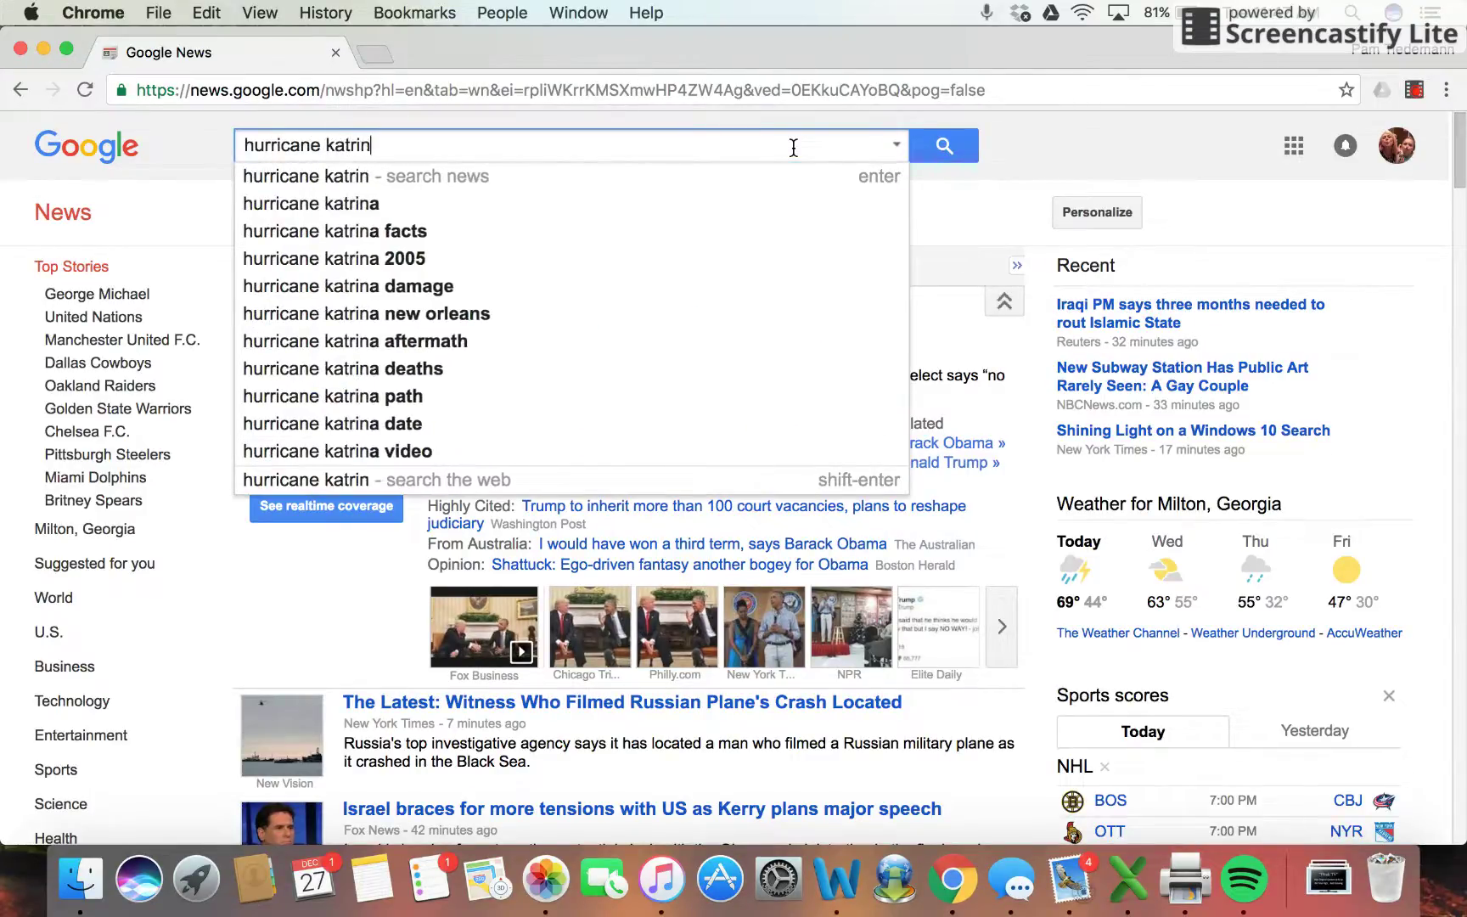
key(Return)
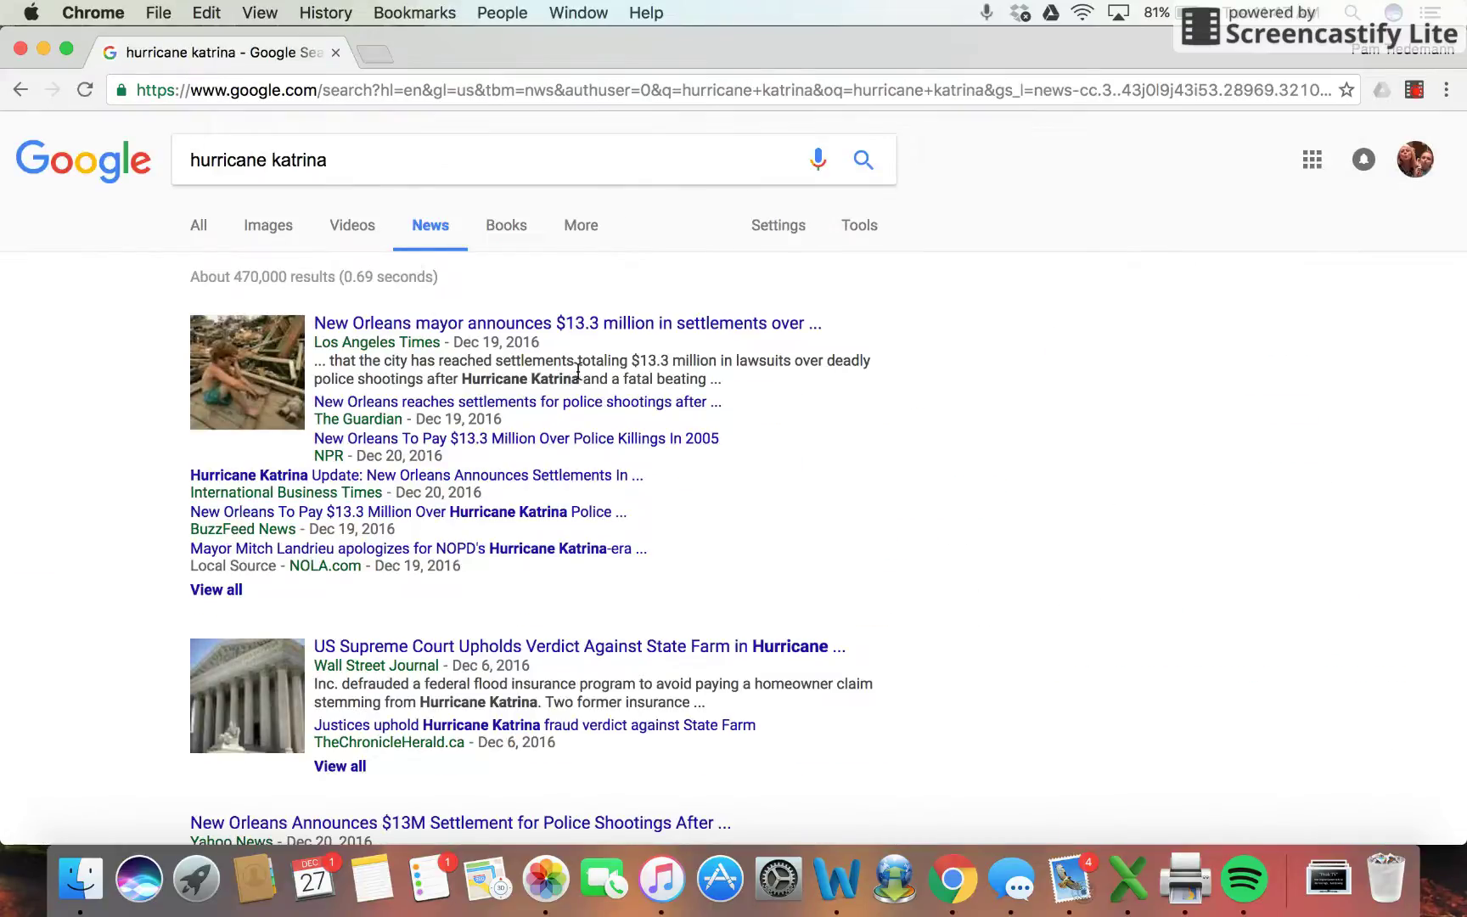
scroll(572, 367, down, 5)
scroll(573, 366, down, 4)
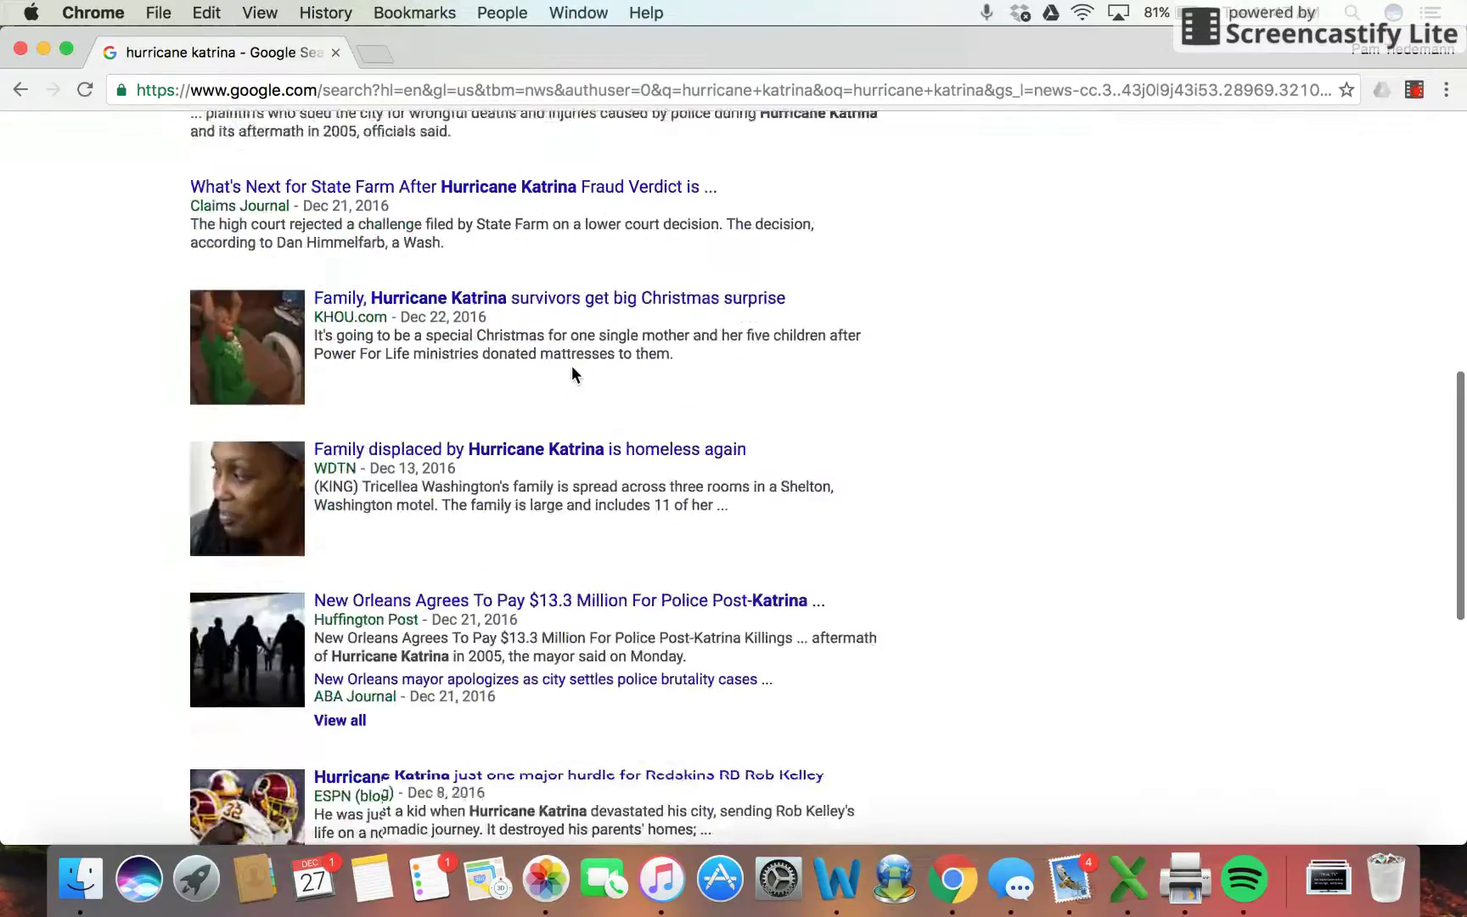
scroll(572, 366, up, 9)
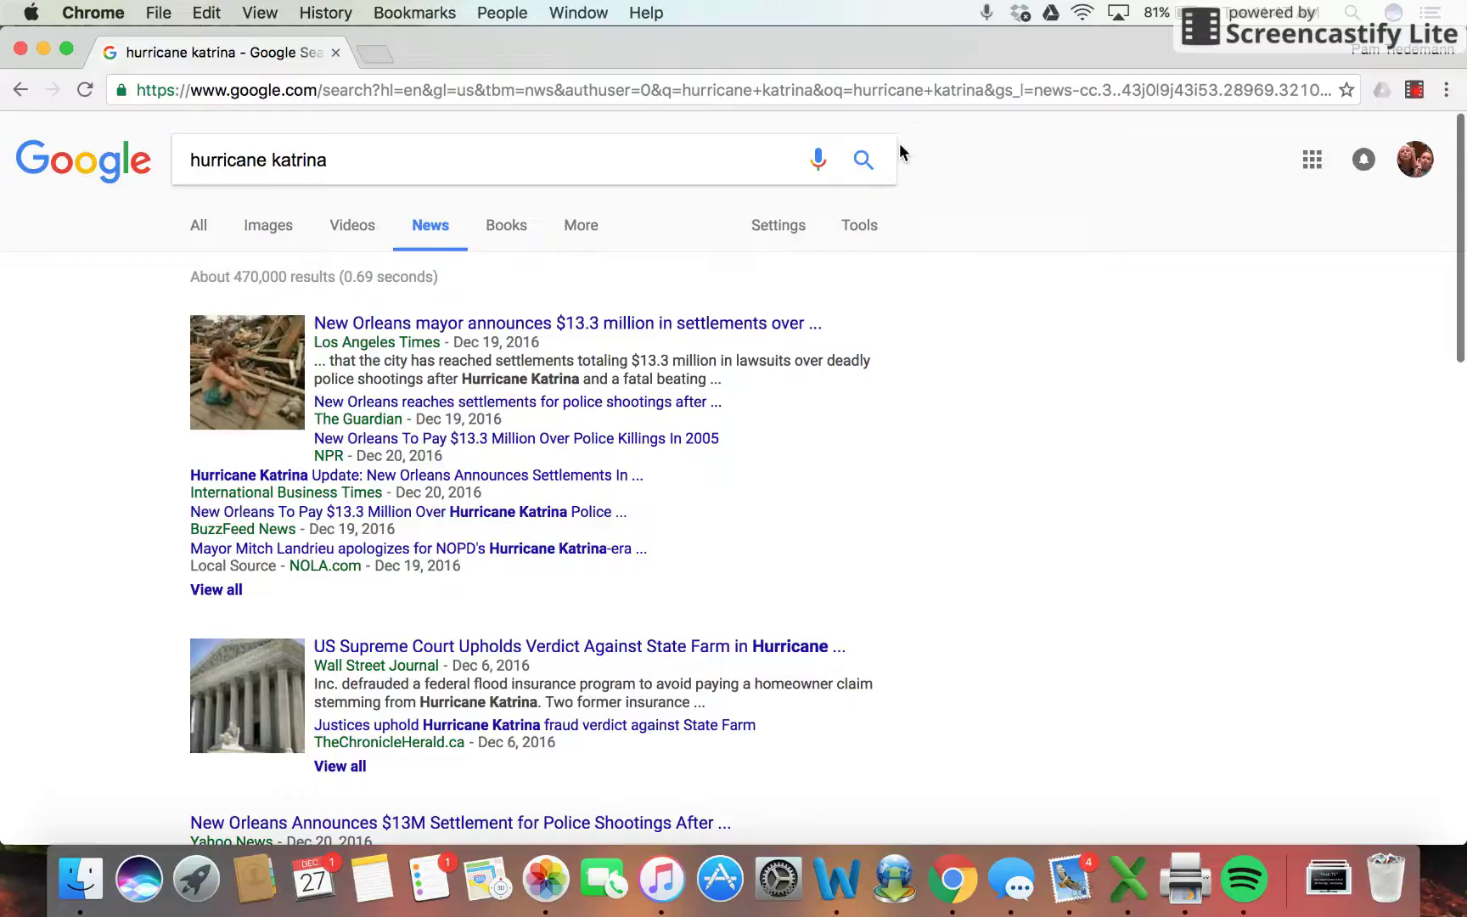
Return to the Google News front page and enter "hurricane katrina" as the required words in the advanced news search
click(764, 154)
click(20, 89)
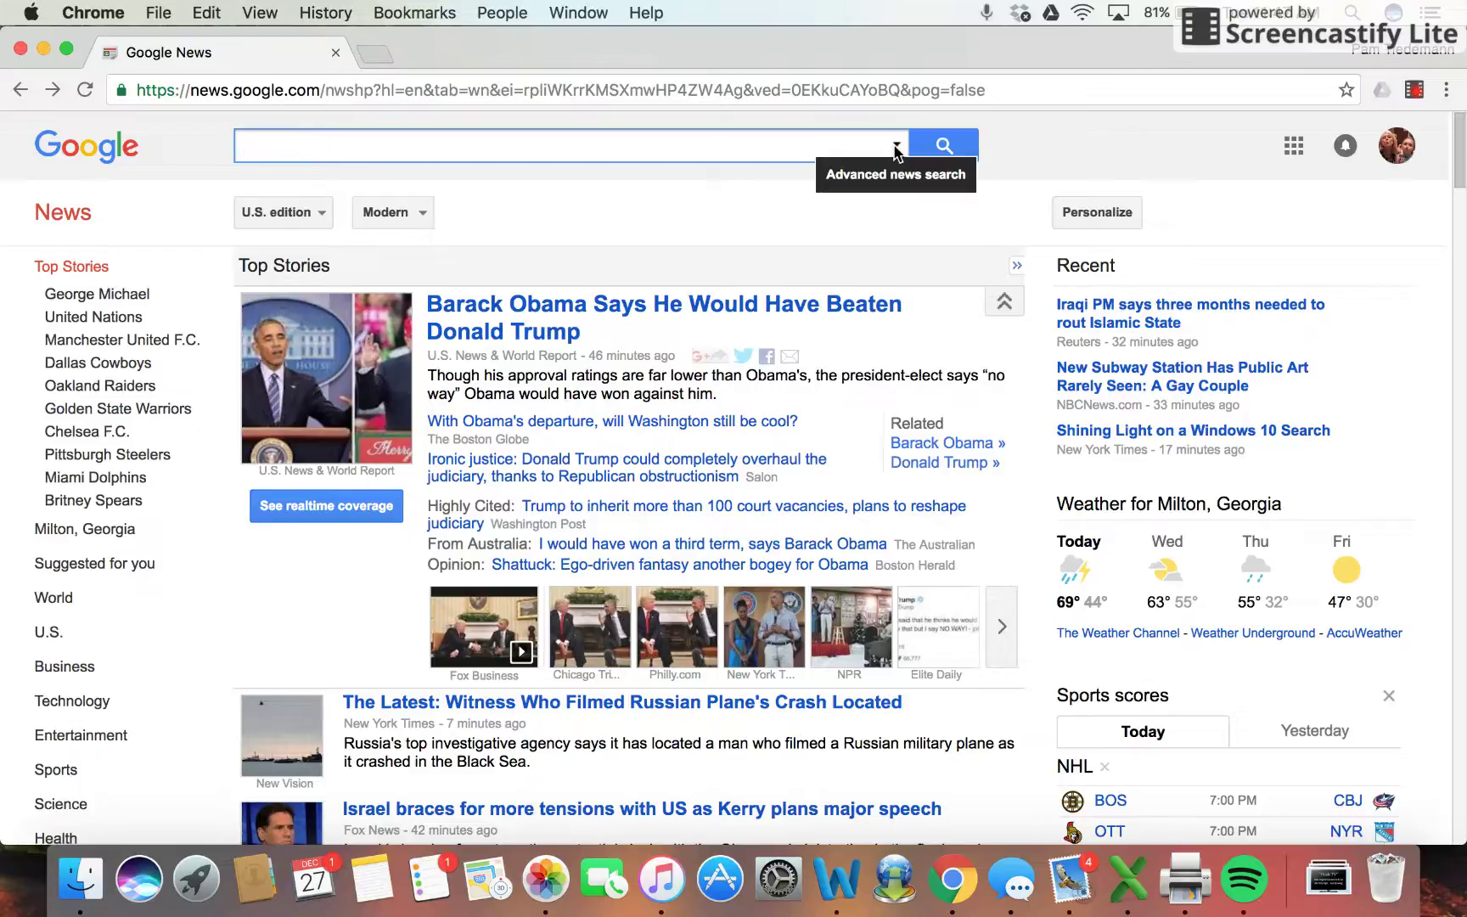
click(896, 146)
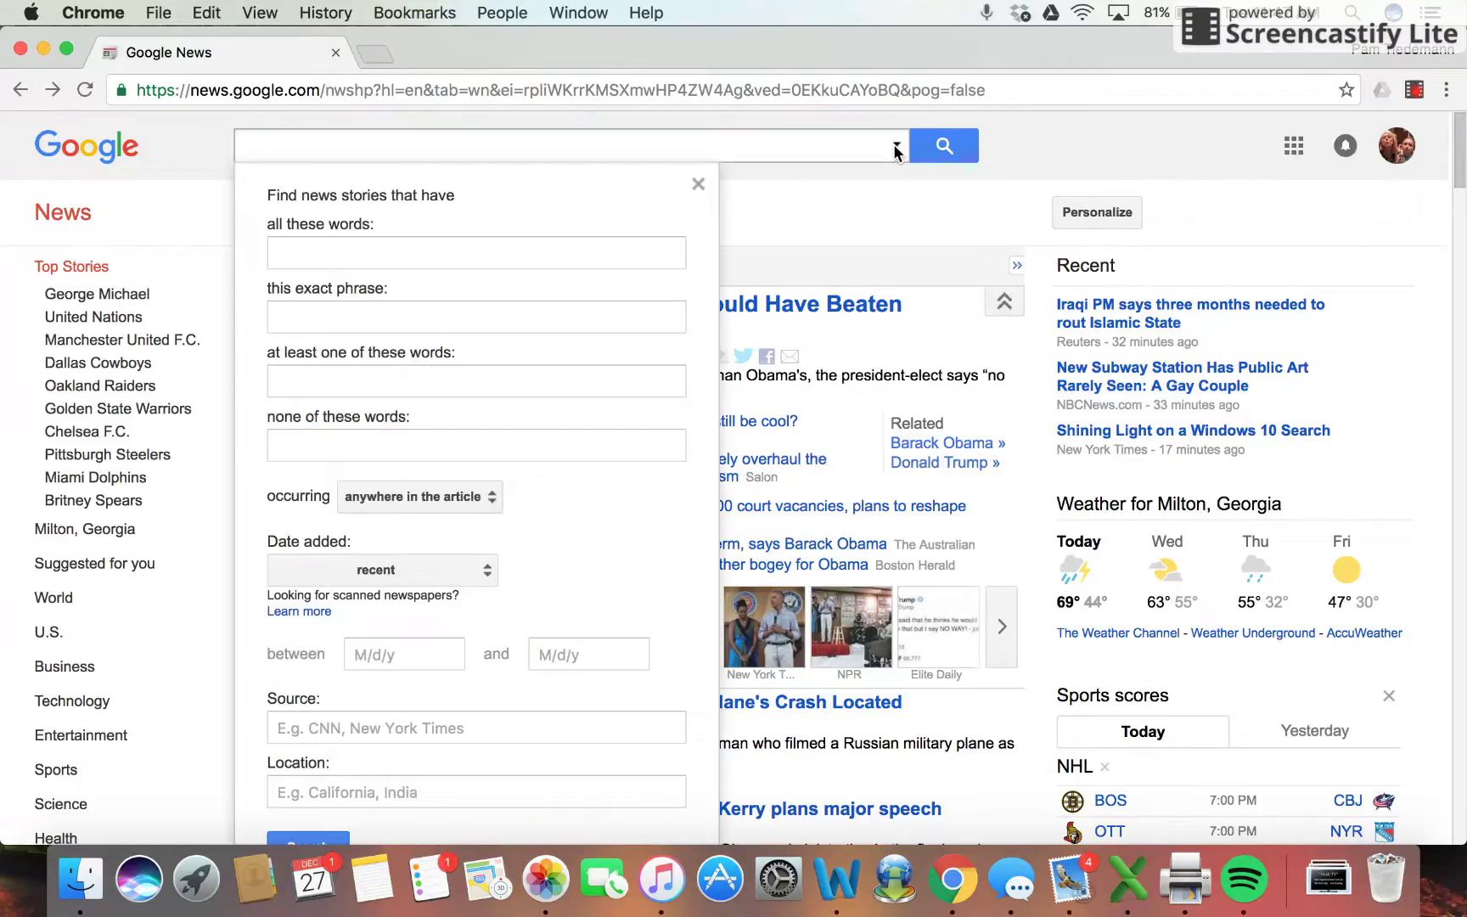
click(409, 254)
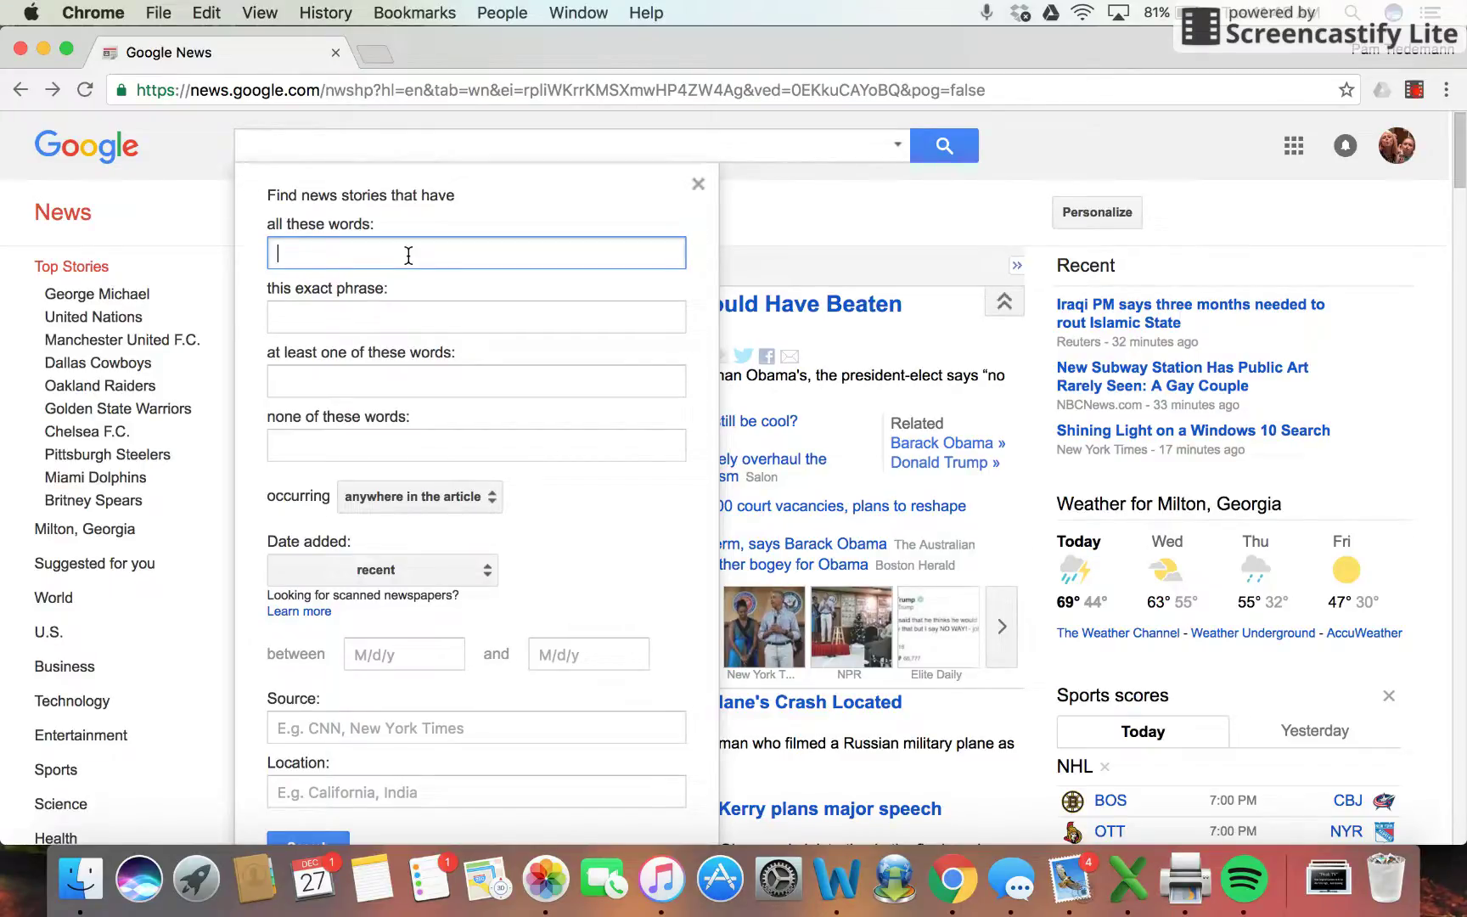
text(hurricane a)
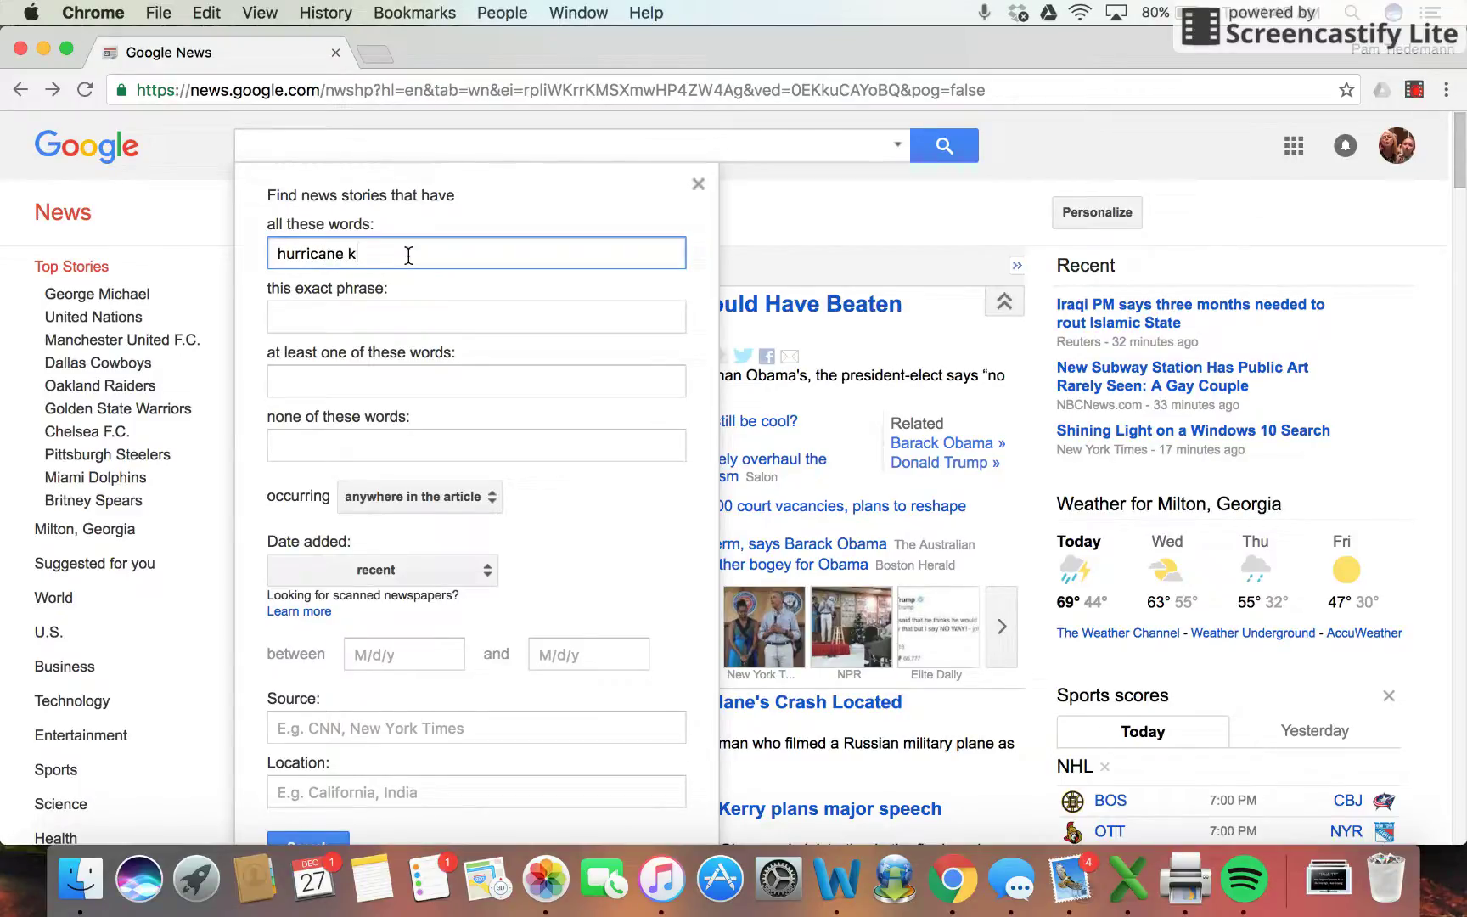
text(atrina)
key(Tab)
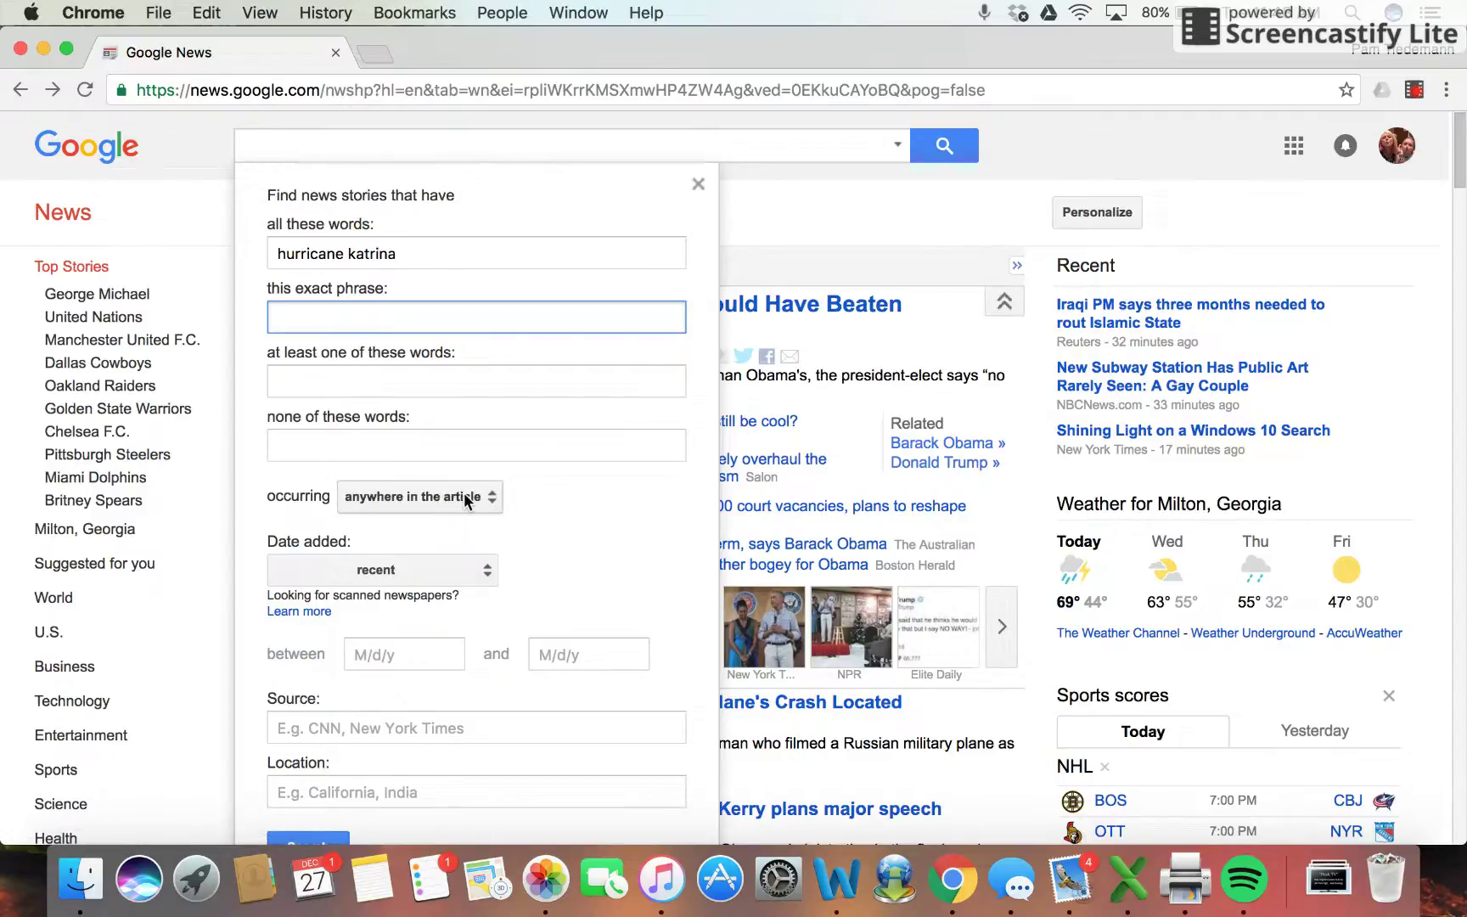
Restrict the advanced search's date added to specified dates, with 08/1/2005 as the start date
click(484, 576)
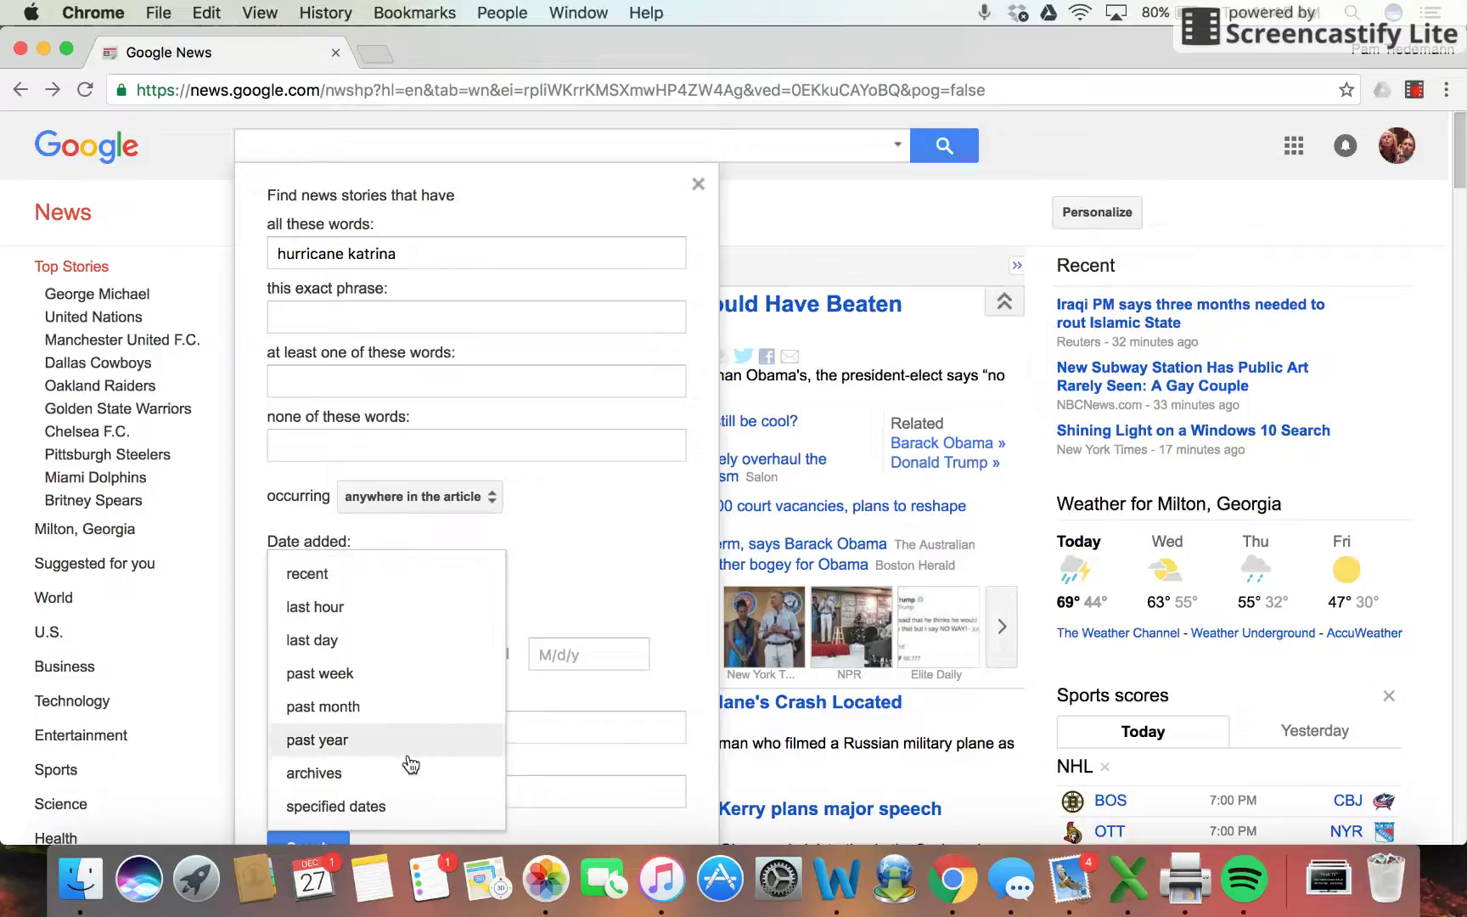
click(592, 517)
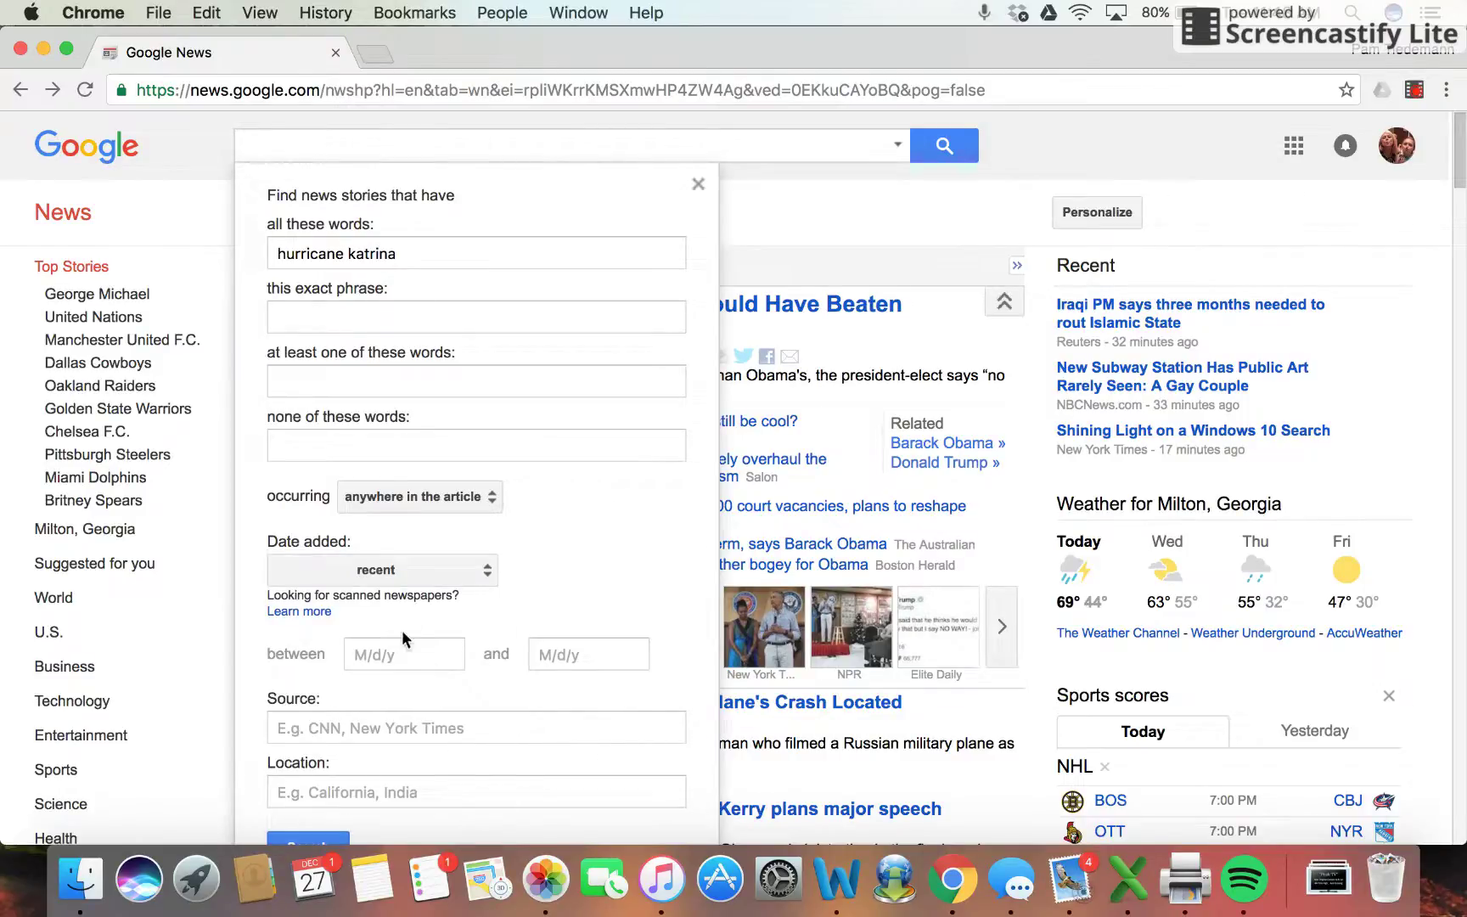
click(412, 574)
click(361, 803)
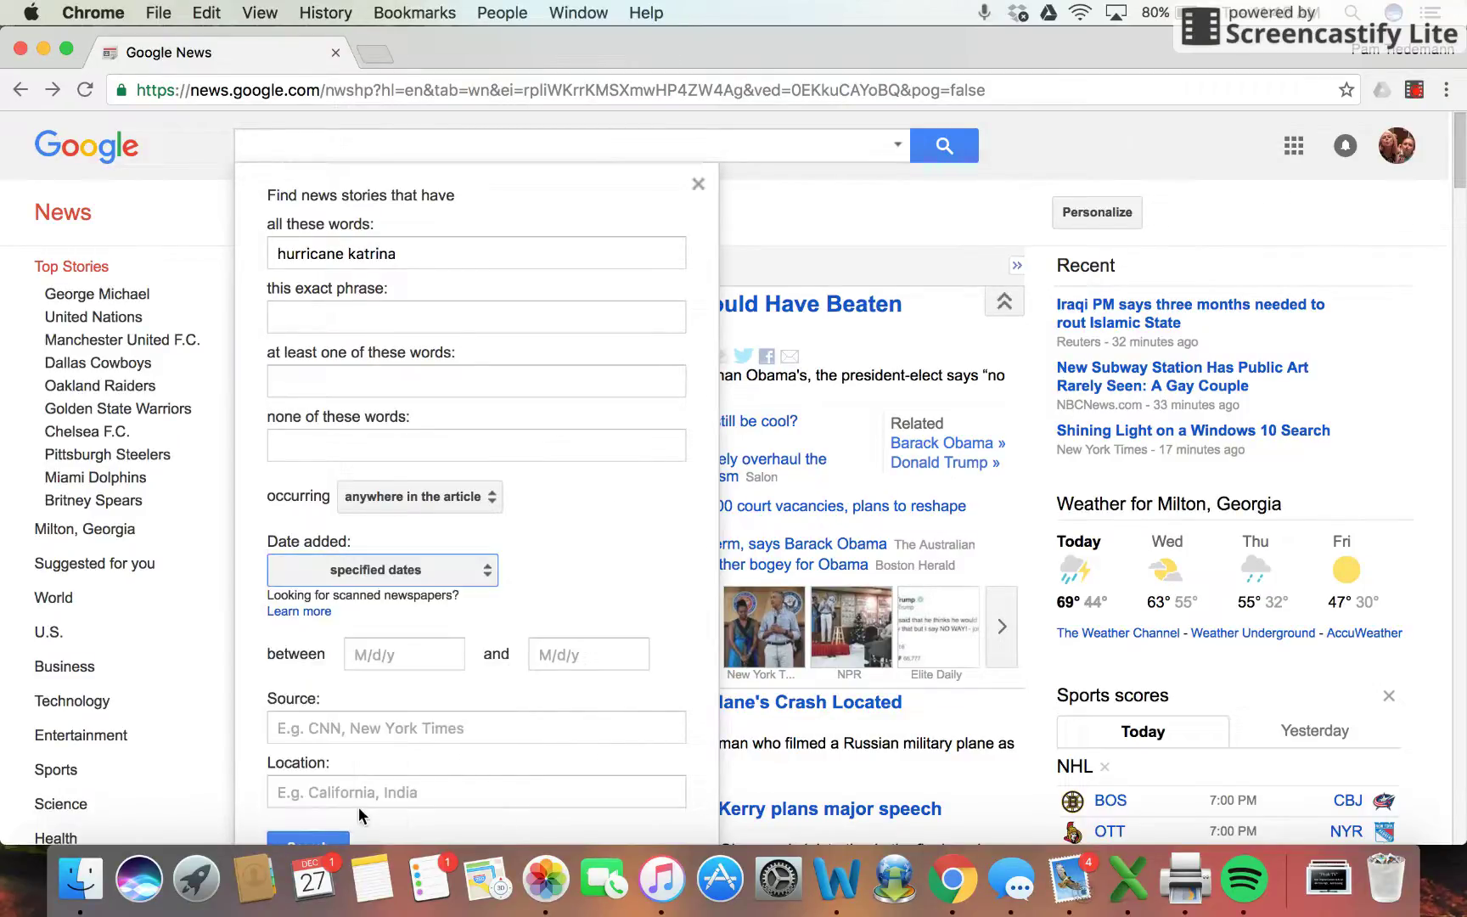
click(383, 653)
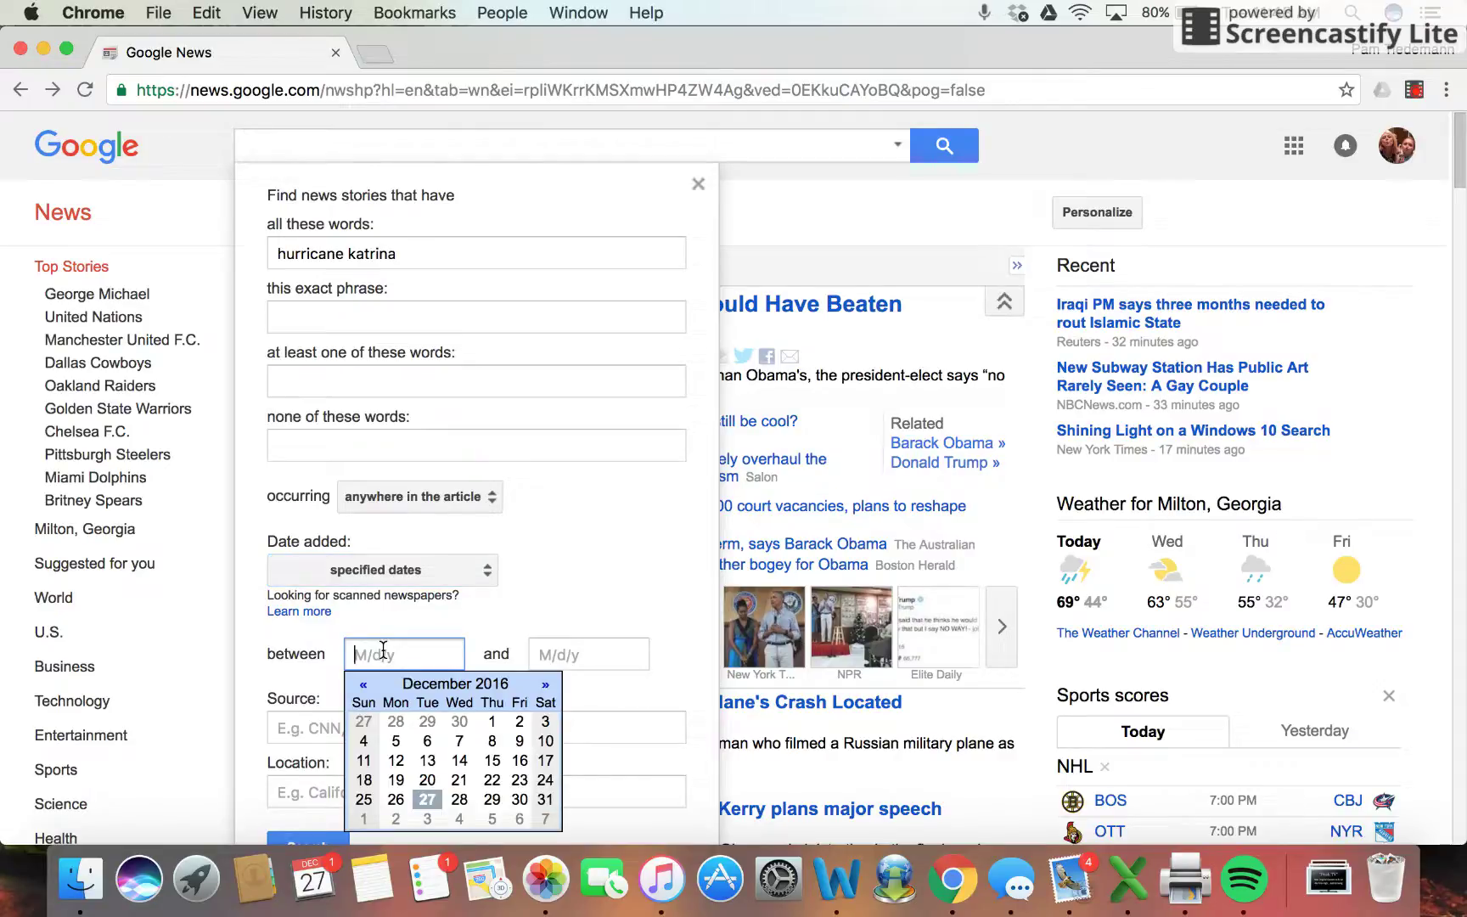
click(363, 685)
click(362, 685)
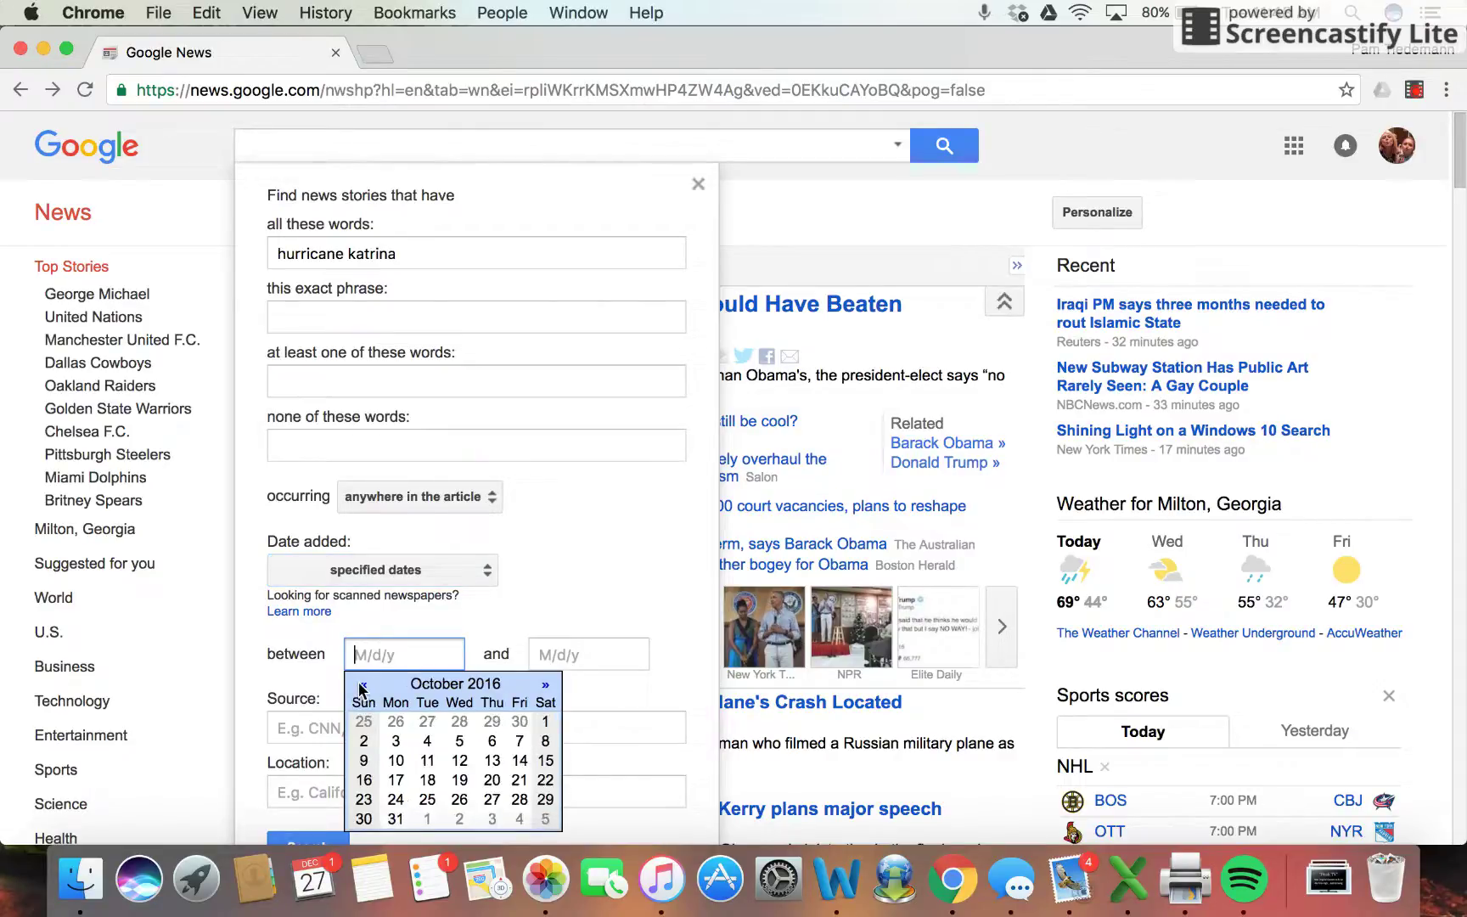
click(362, 685)
click(362, 685)
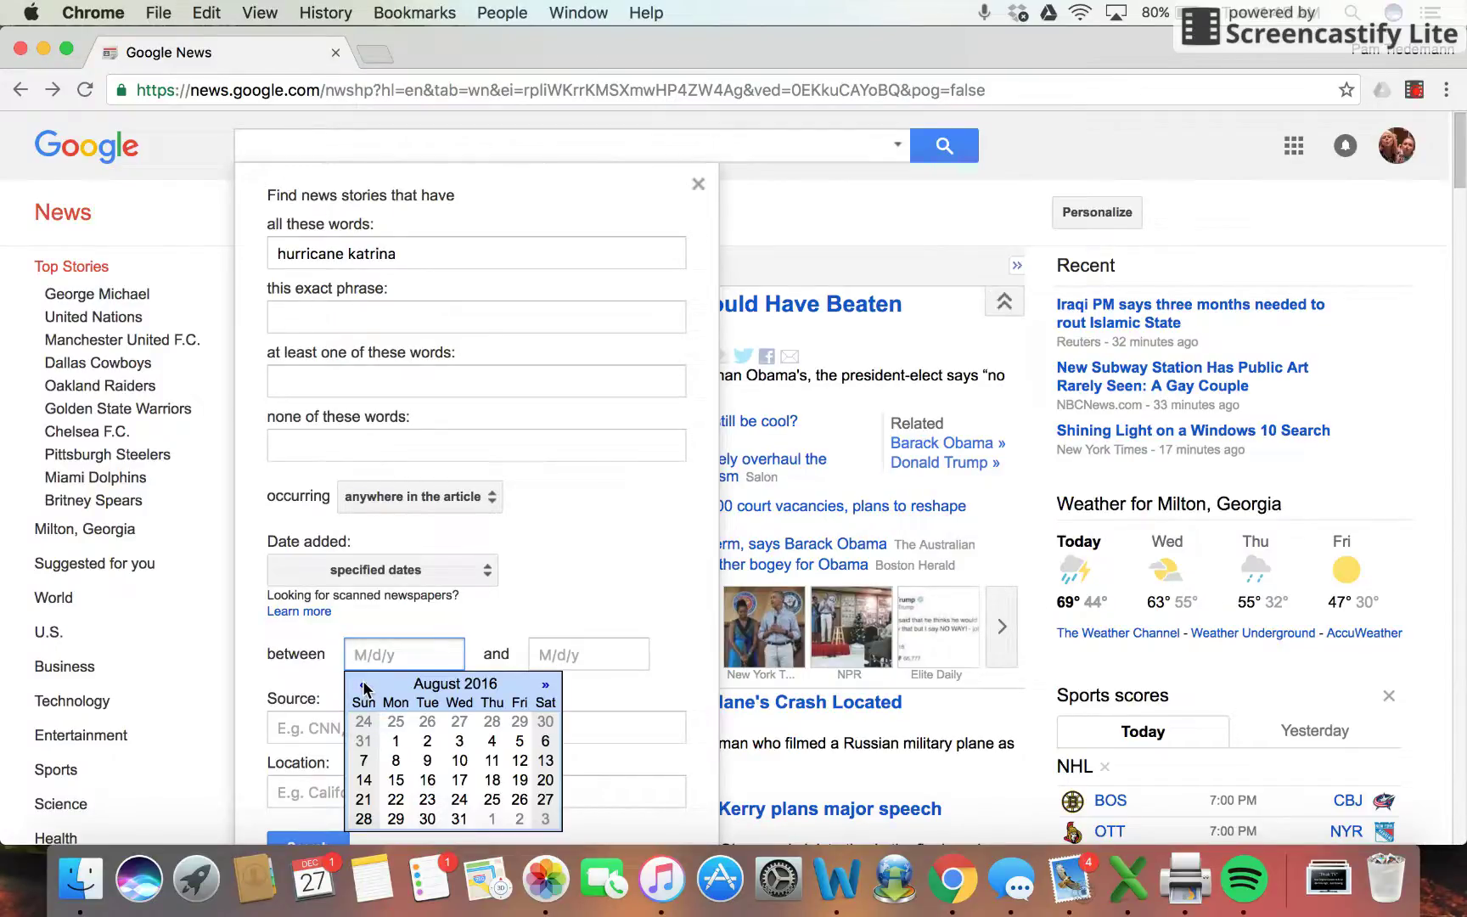
text(08/1/2005)
Set the end of the date range to 01/01/2006 and run the advanced search
click(585, 651)
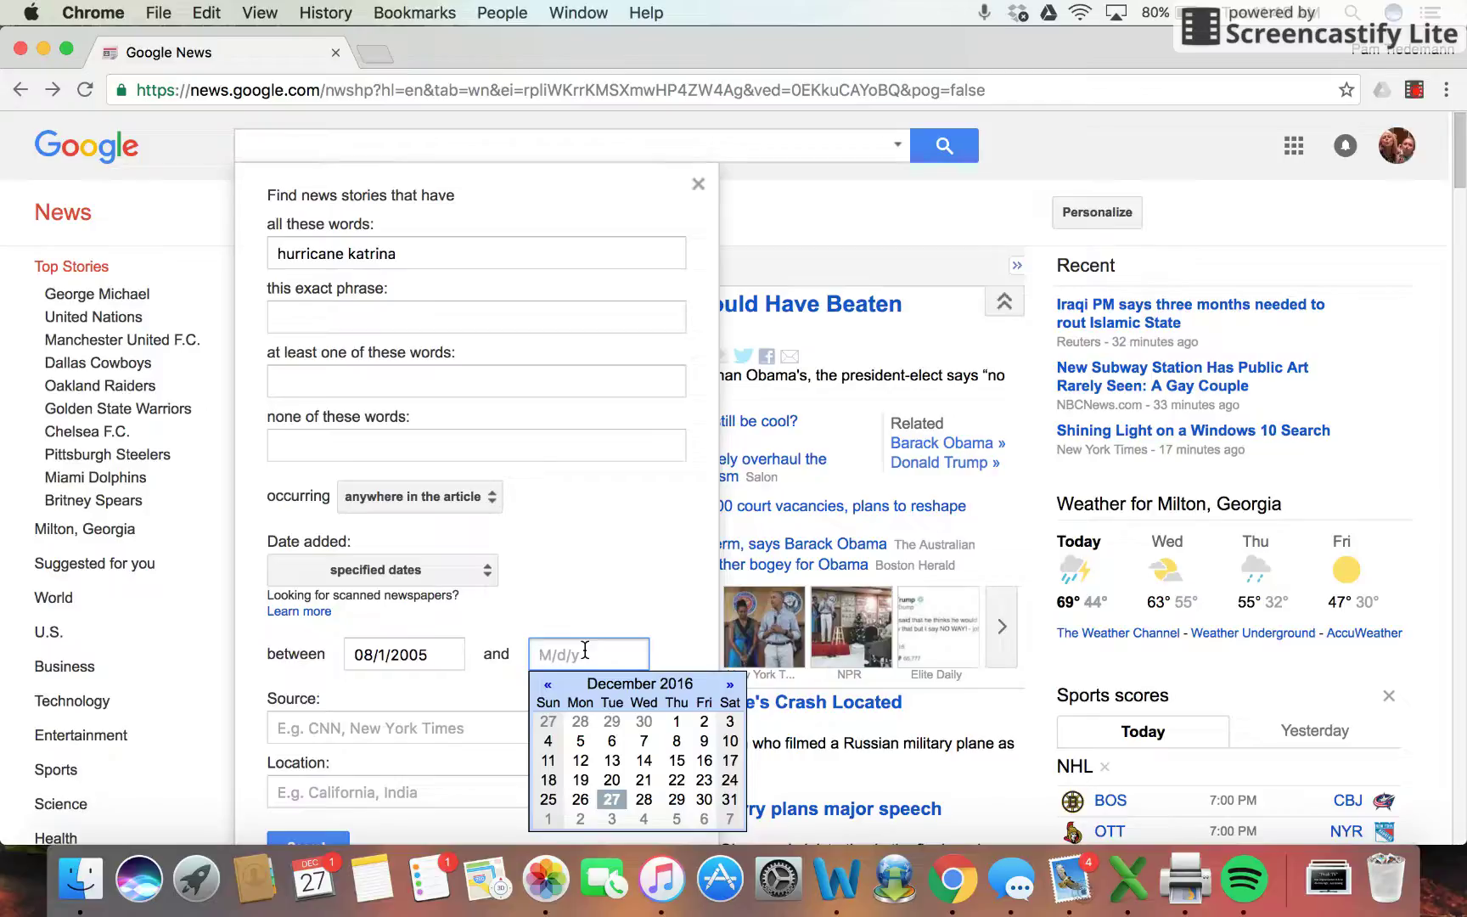
text(01/01/2006)
scroll(406, 735, down, 3)
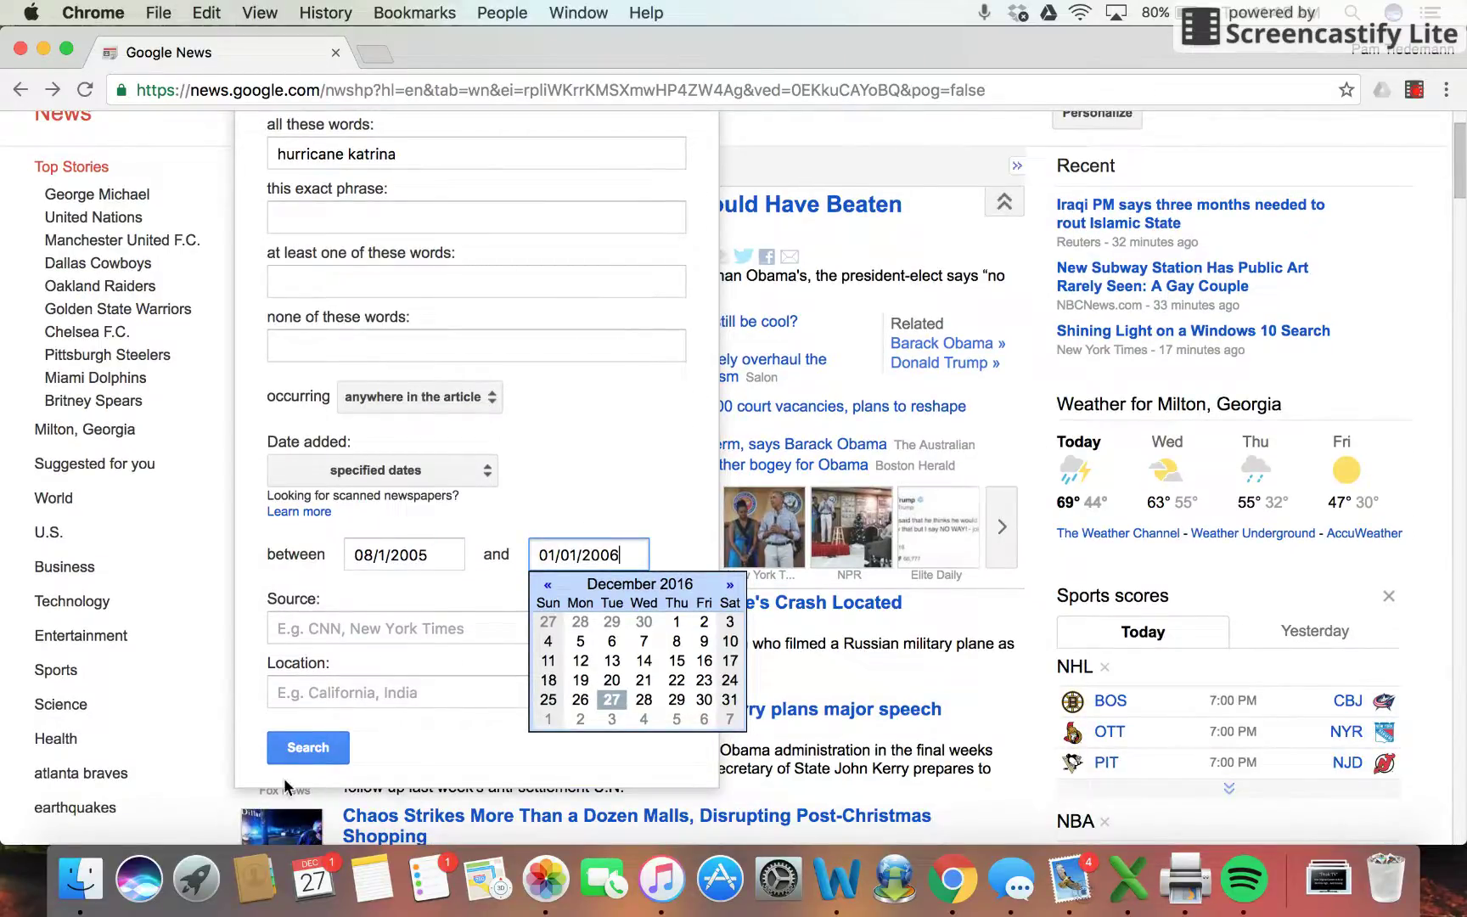
click(299, 751)
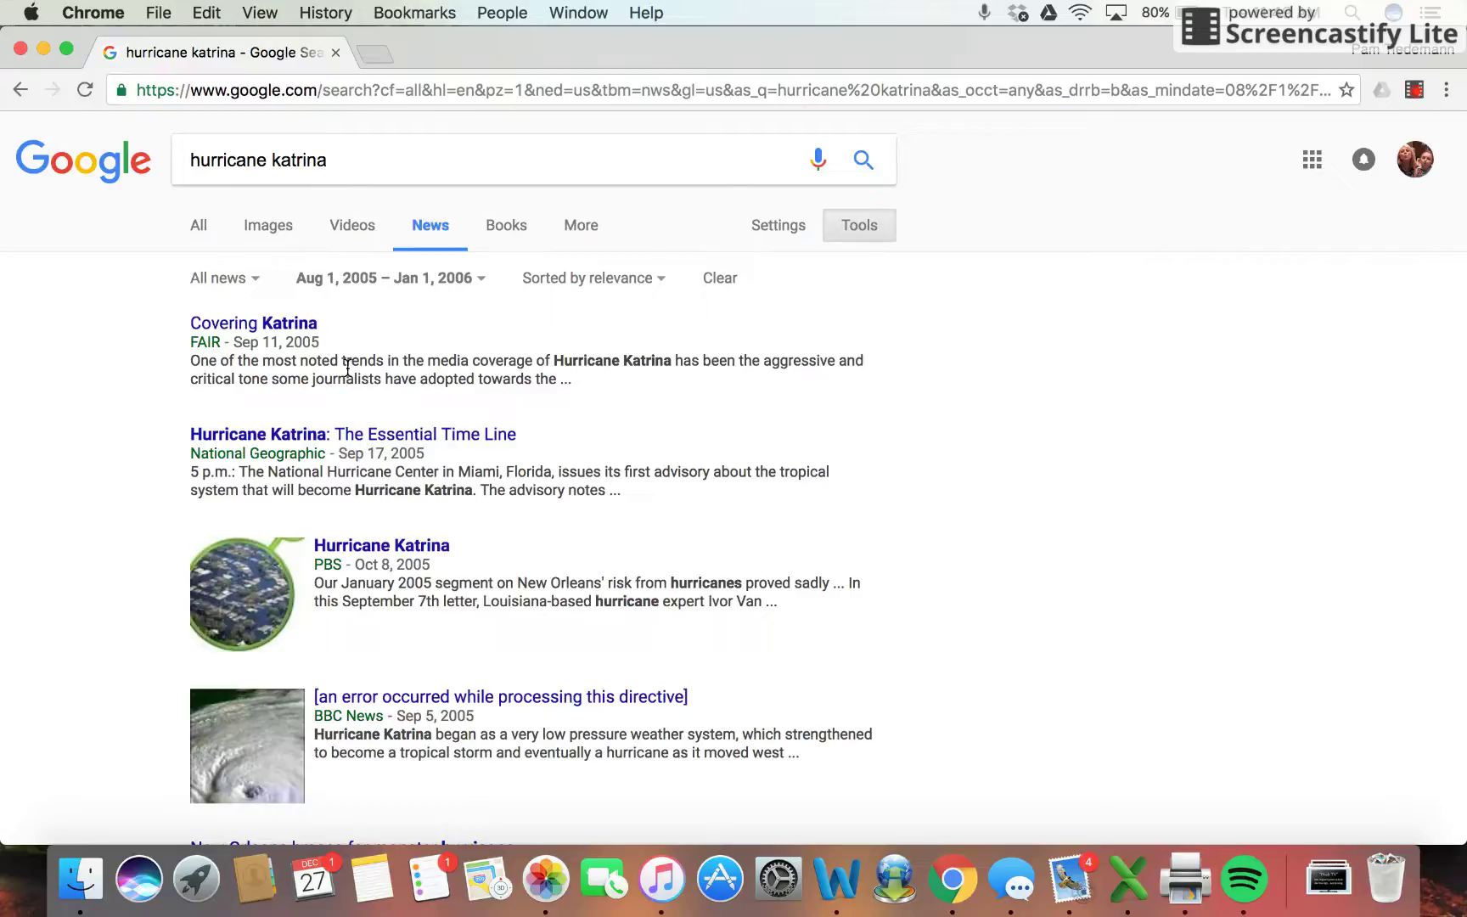
Open the FAIR article "Covering Katrina", skim its text and return to the search results
click(293, 325)
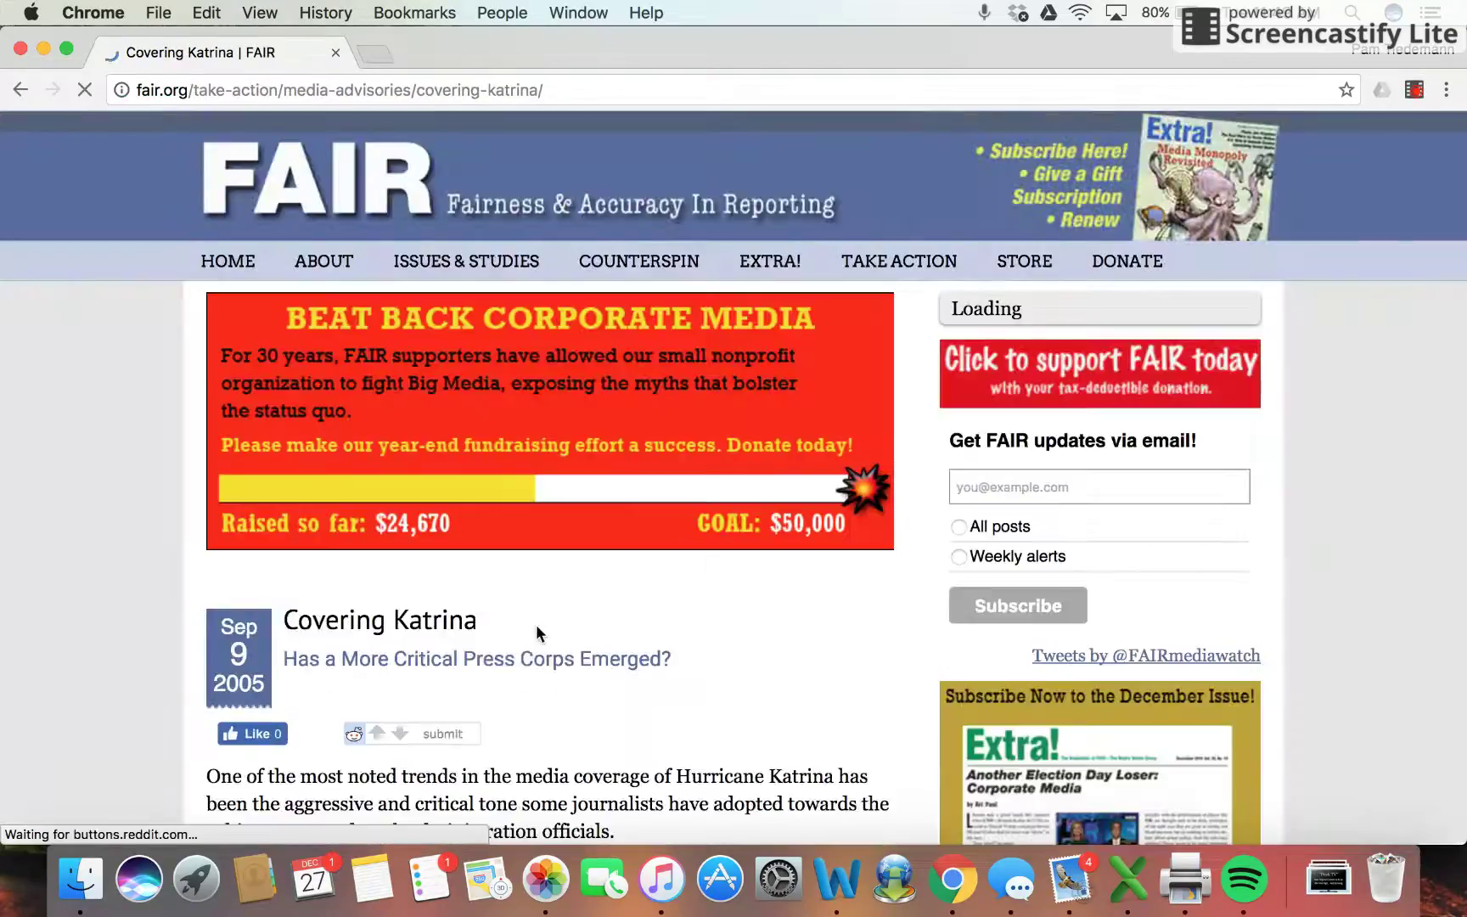
scroll(543, 632, down, 3)
scroll(546, 633, down, 8)
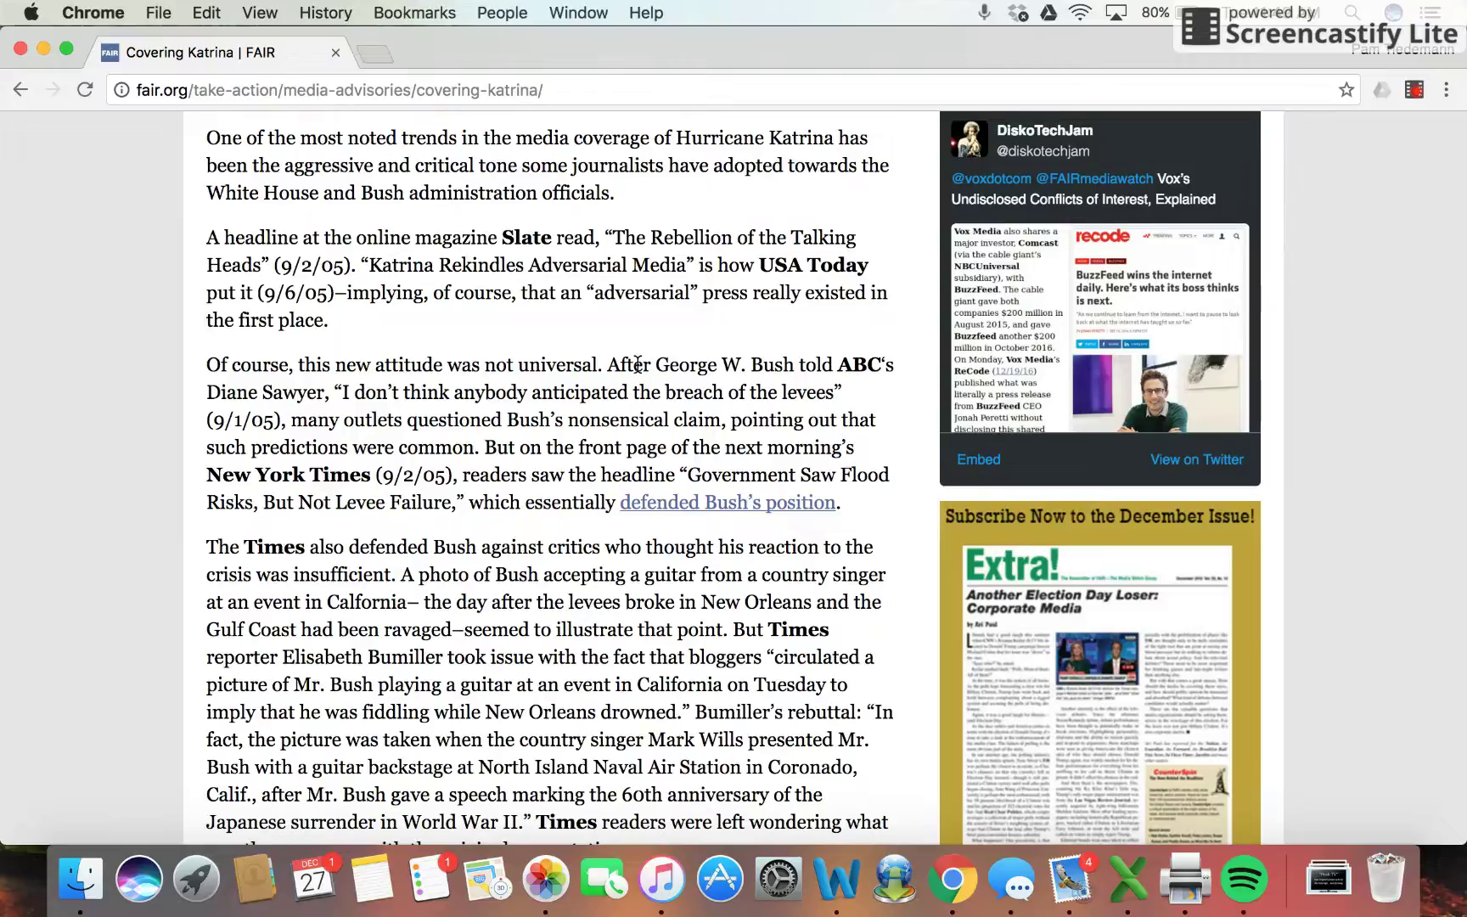
scroll(638, 365, down, 4)
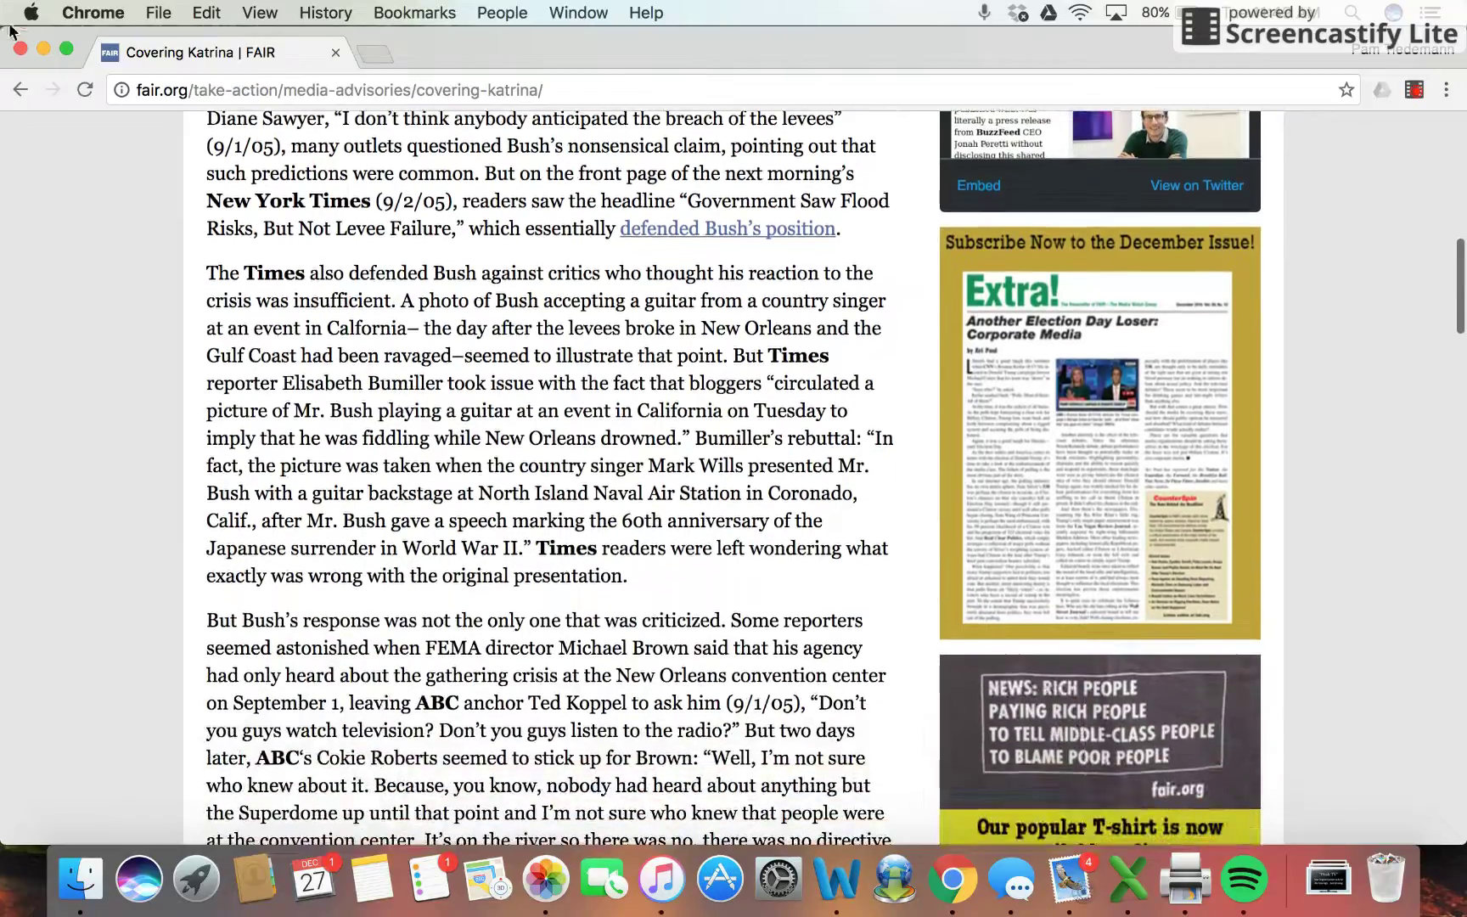
click(18, 89)
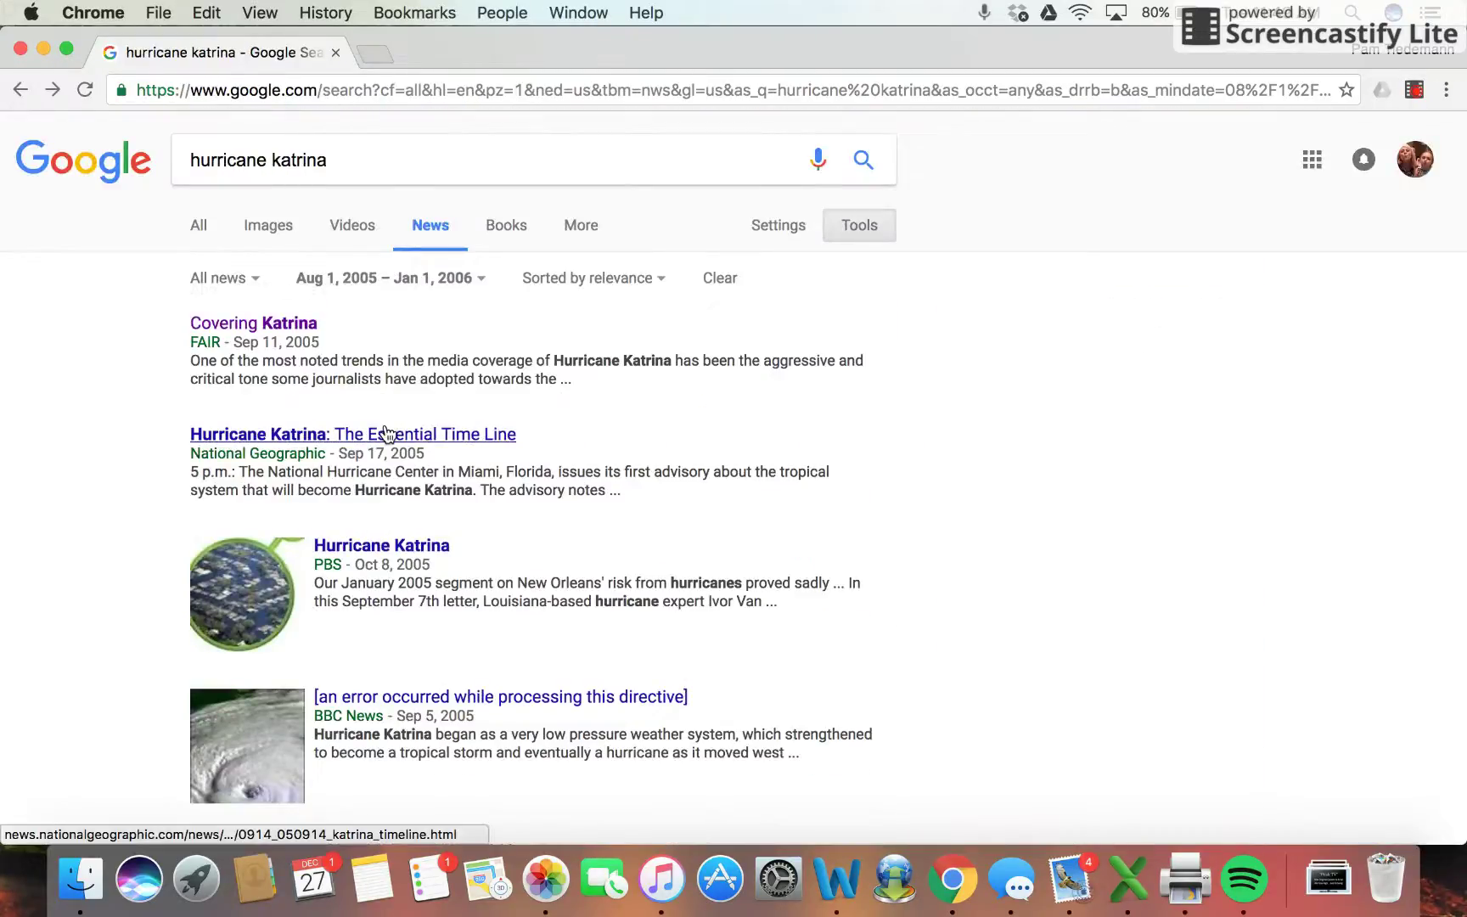
Read the National Geographic article "Hurricane Katrina: The Essential Time Line", dismissing the video overlay, and return to the search results
click(392, 427)
scroll(658, 577, down, 10)
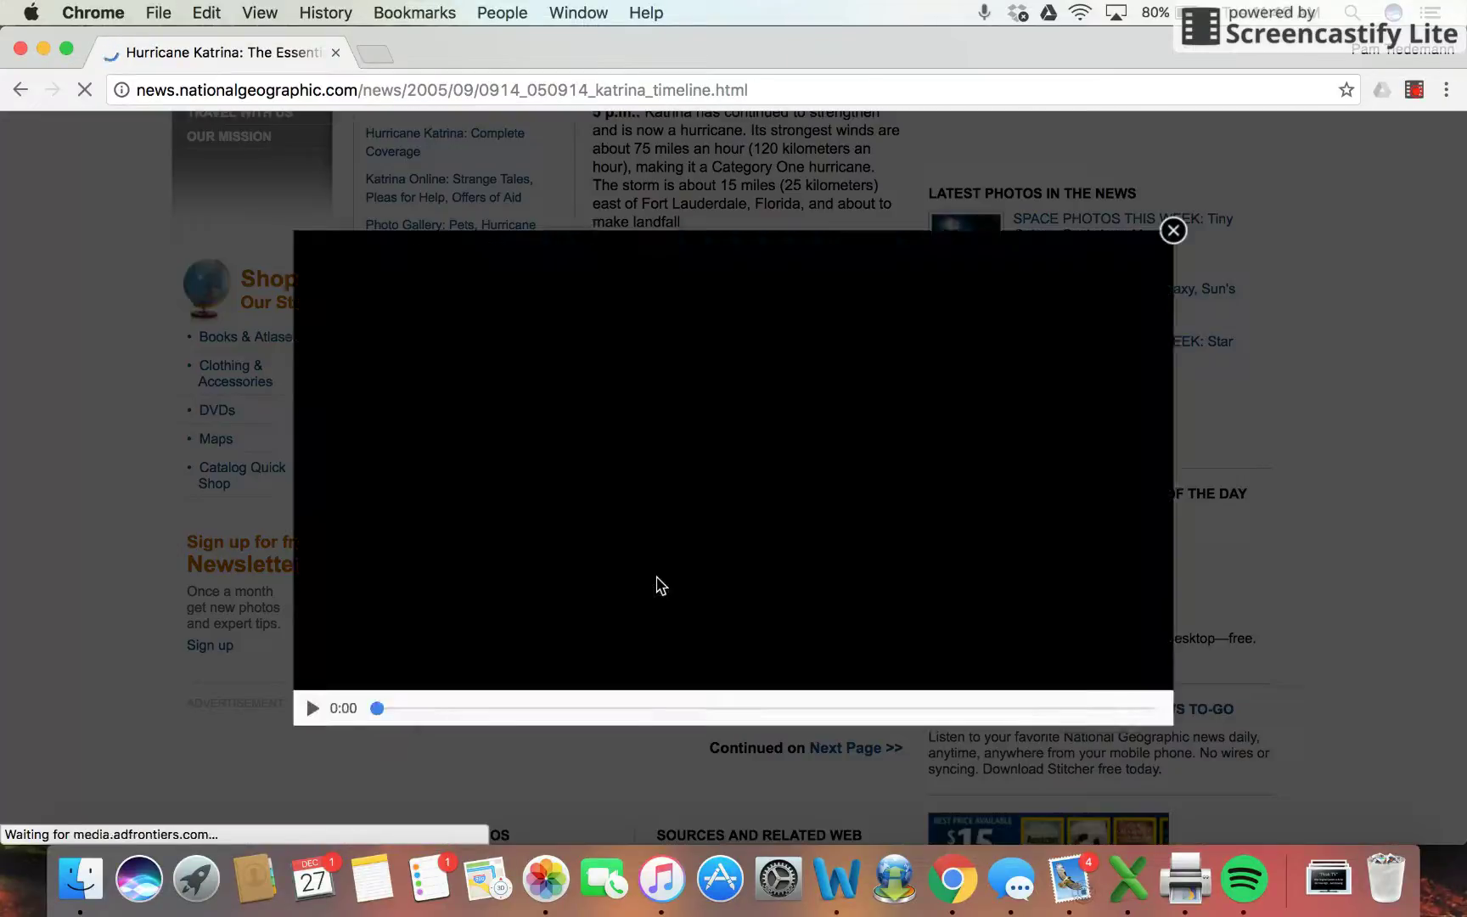
click(1173, 232)
scroll(508, 497, down, 5)
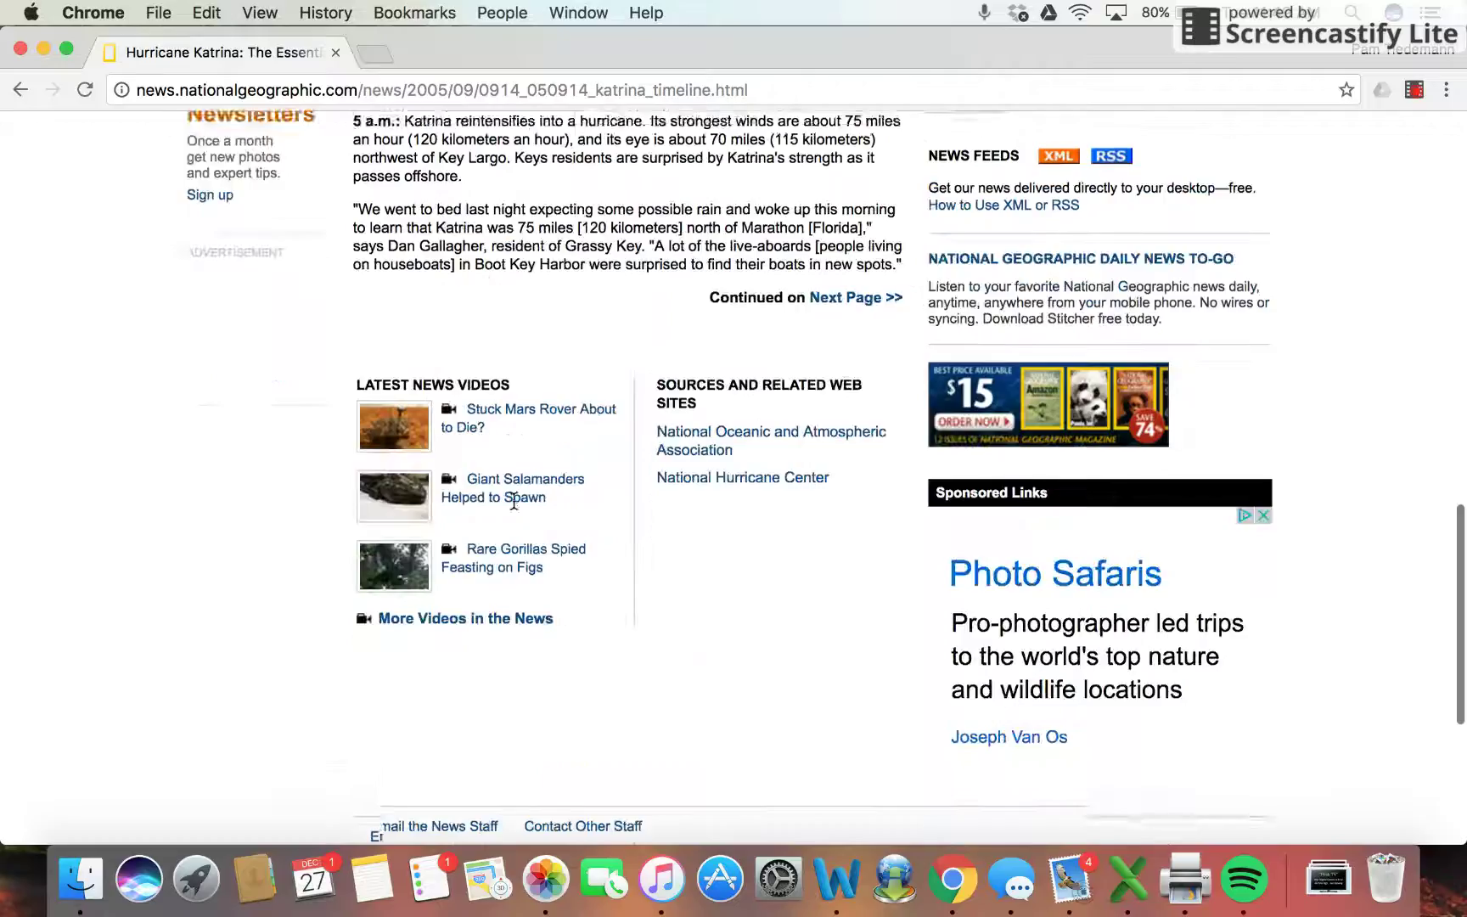
scroll(513, 507, up, 4)
scroll(512, 500, up, 6)
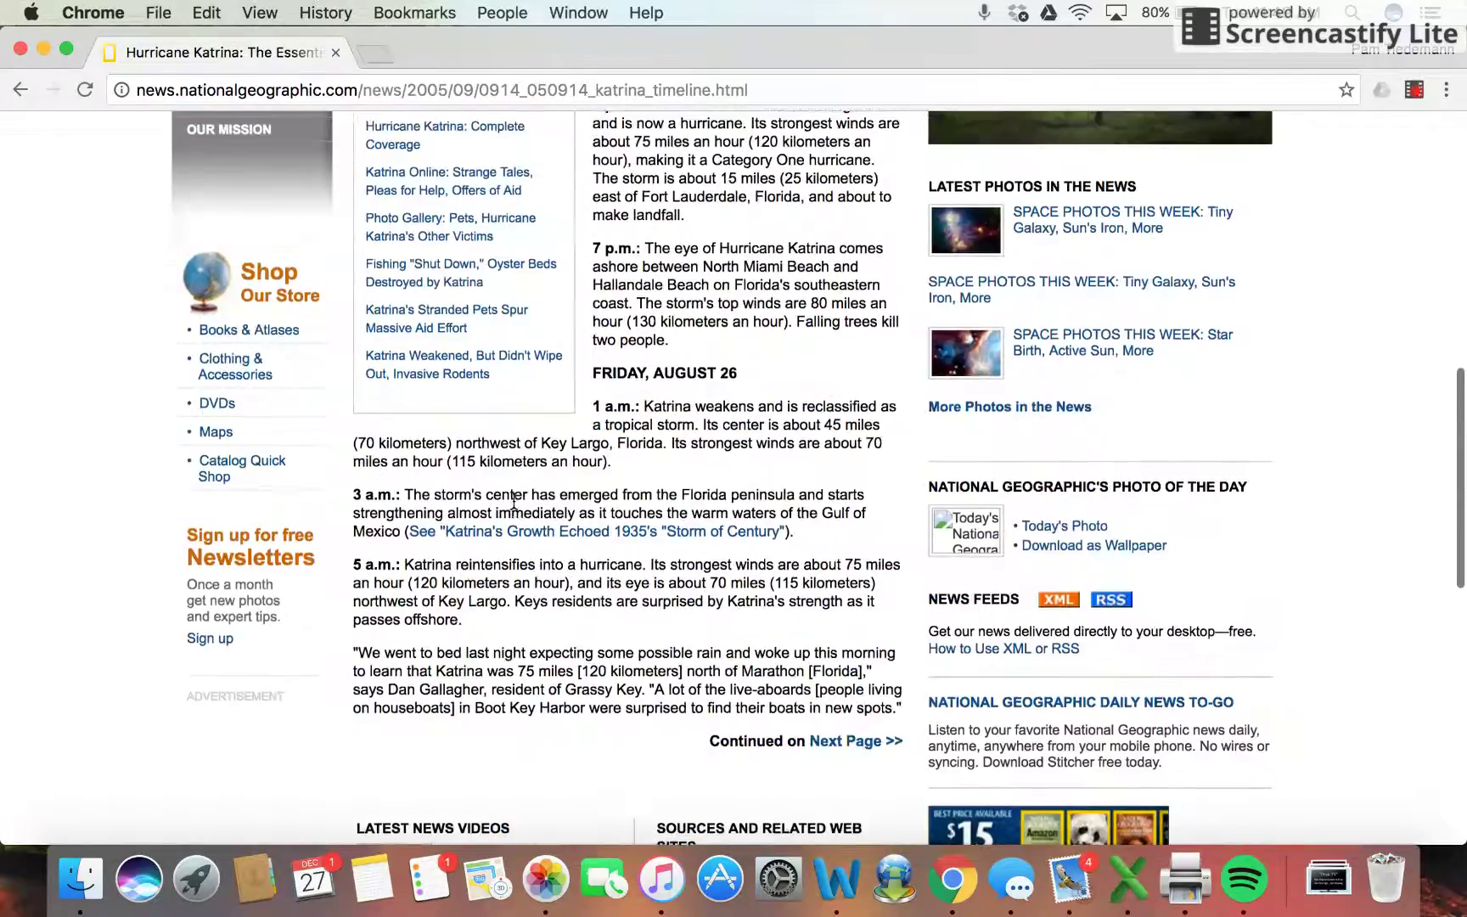
scroll(513, 504, up, 1)
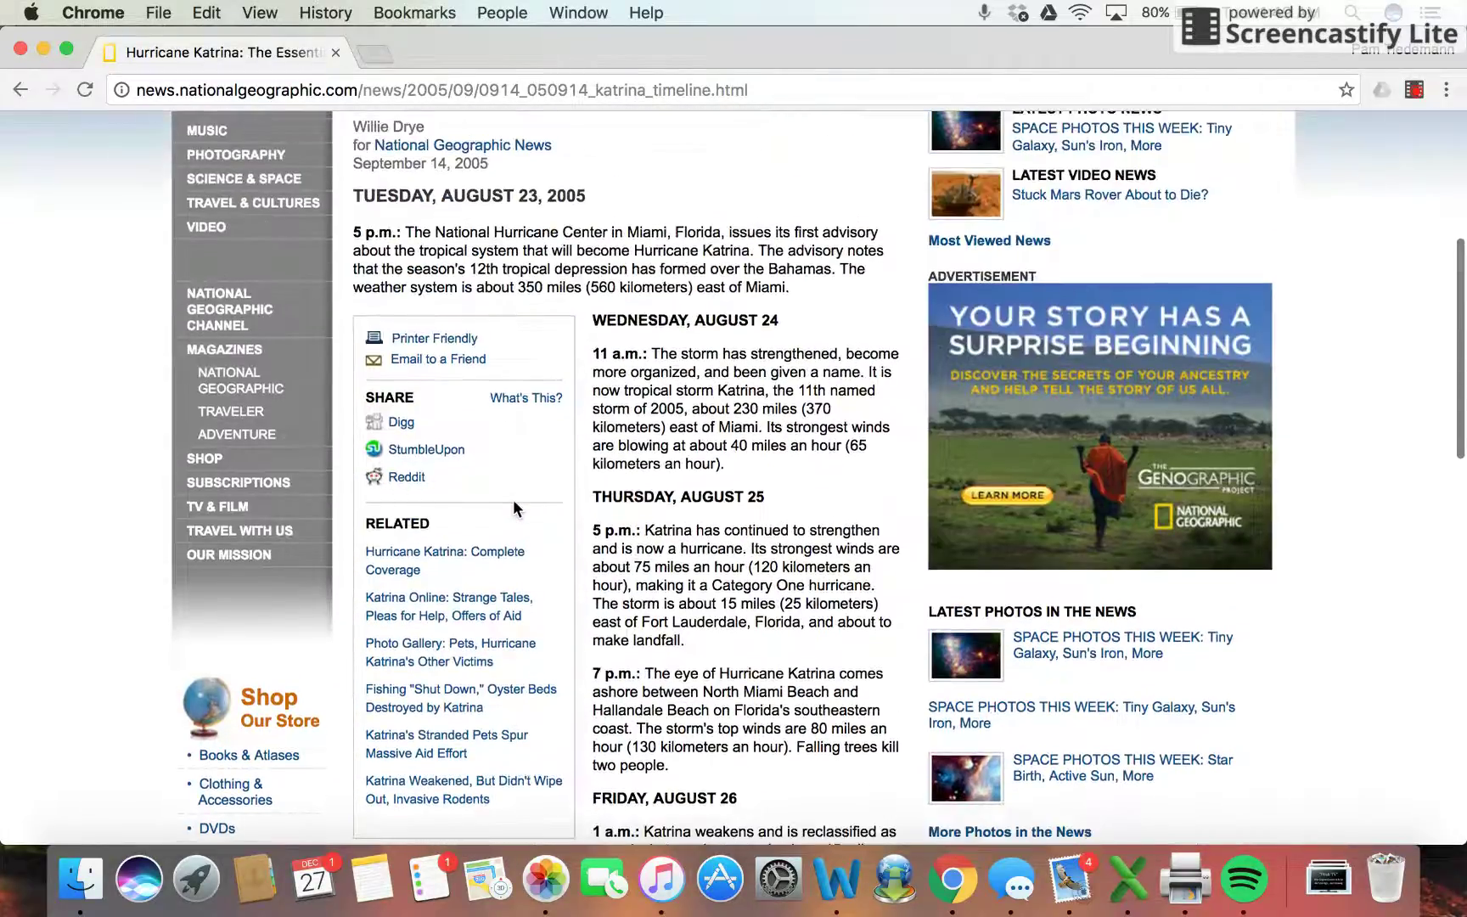
click(19, 90)
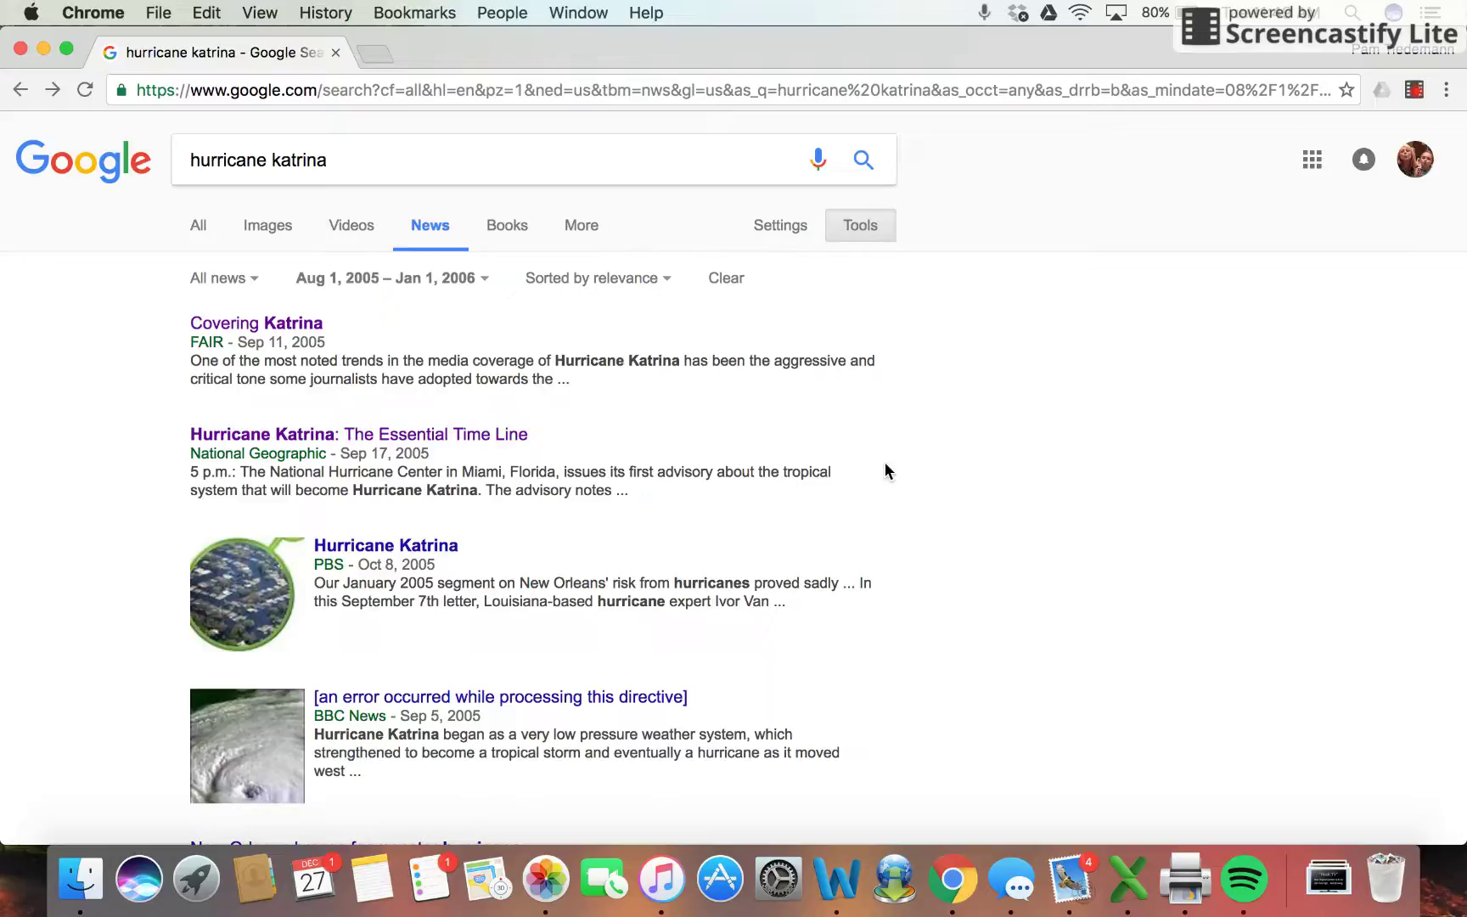
Return to the Google News front page and look through the sports scores, local news and Editors' Picks sections
click(12, 93)
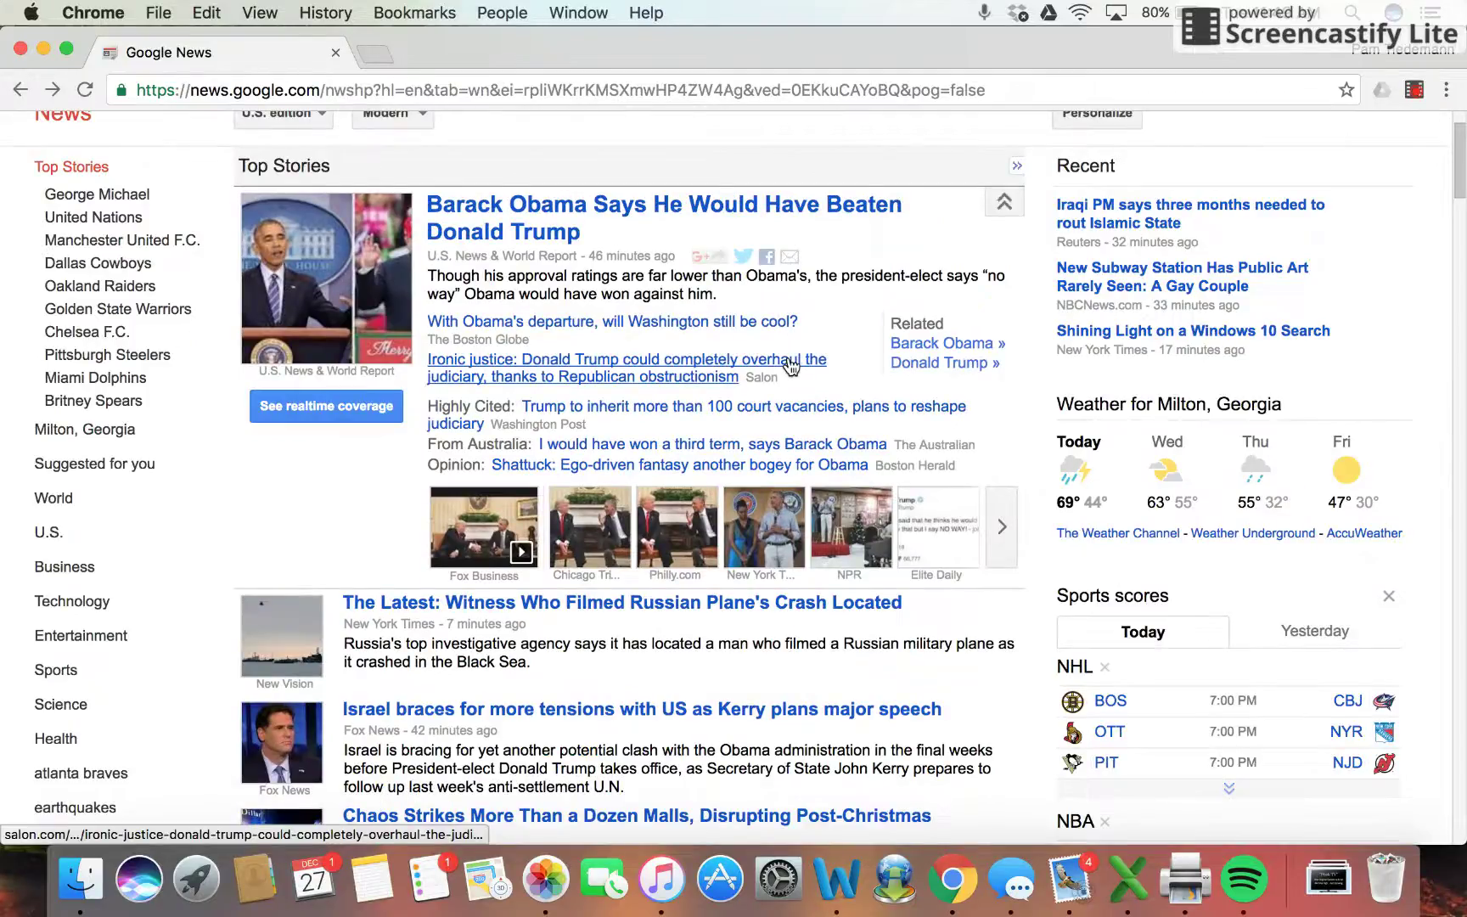
scroll(791, 366, down, 5)
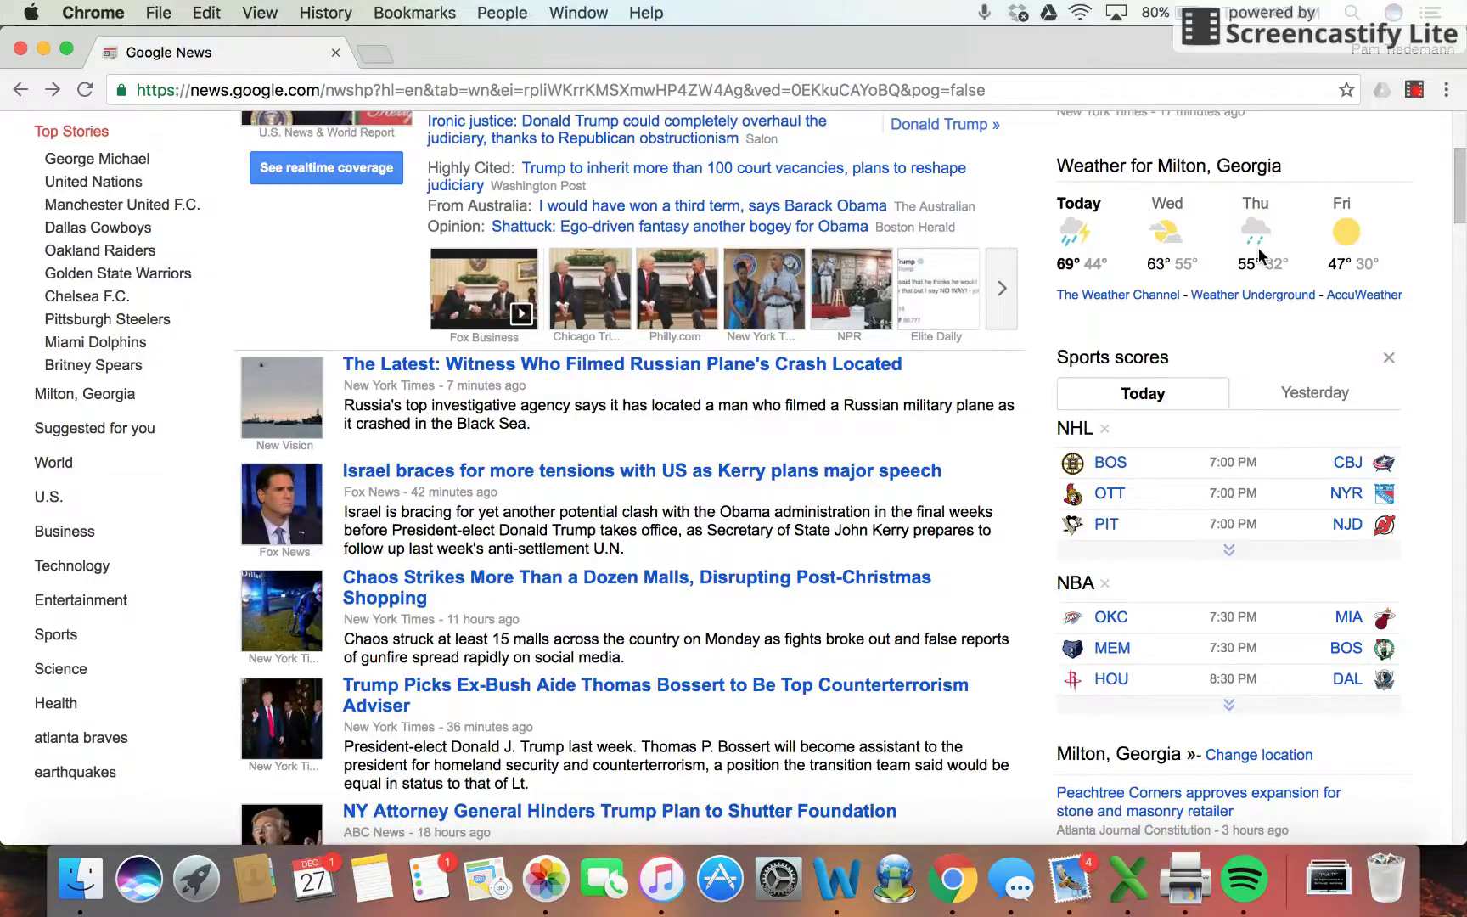
scroll(1259, 254, down, 10)
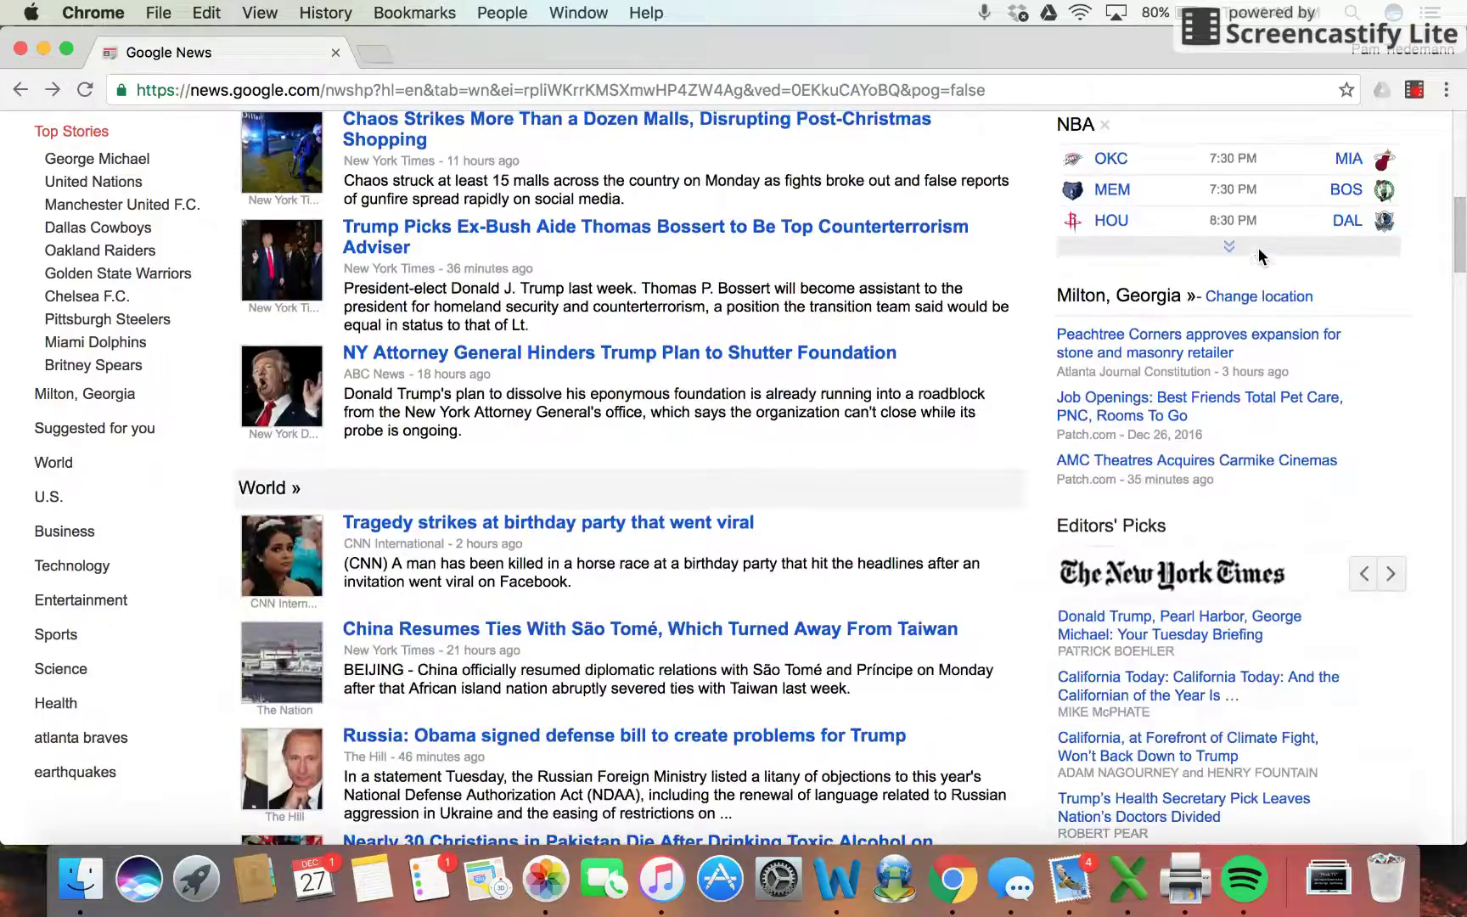
scroll(1223, 490, down, 7)
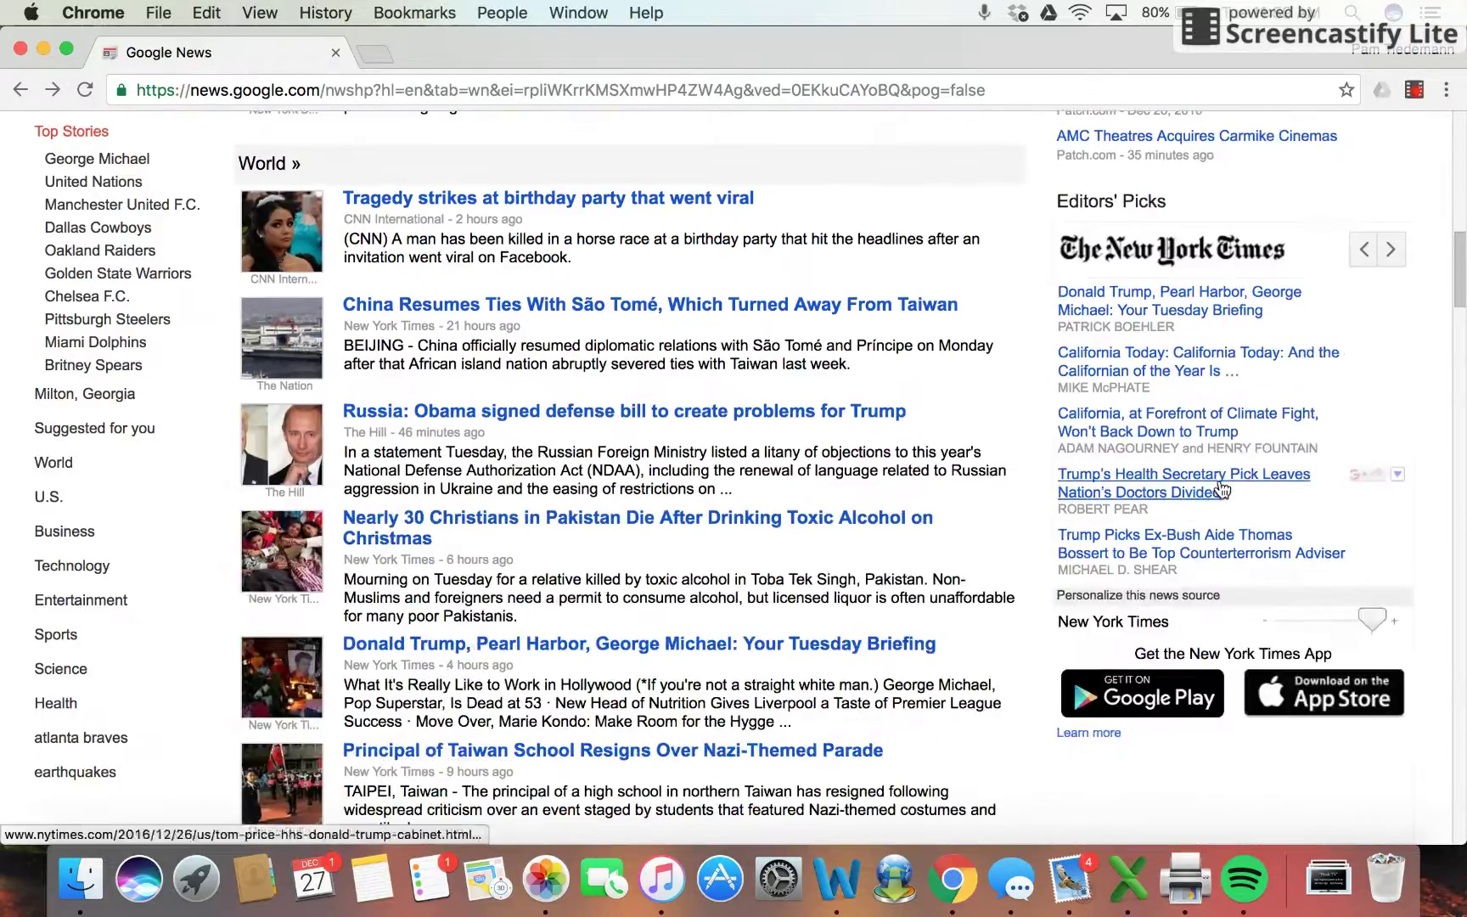
Page through the Editors' Picks sources, from National Geographic and CBS News to TechNewsWorld, NBC News and The Seattle Times
click(1391, 252)
click(1391, 251)
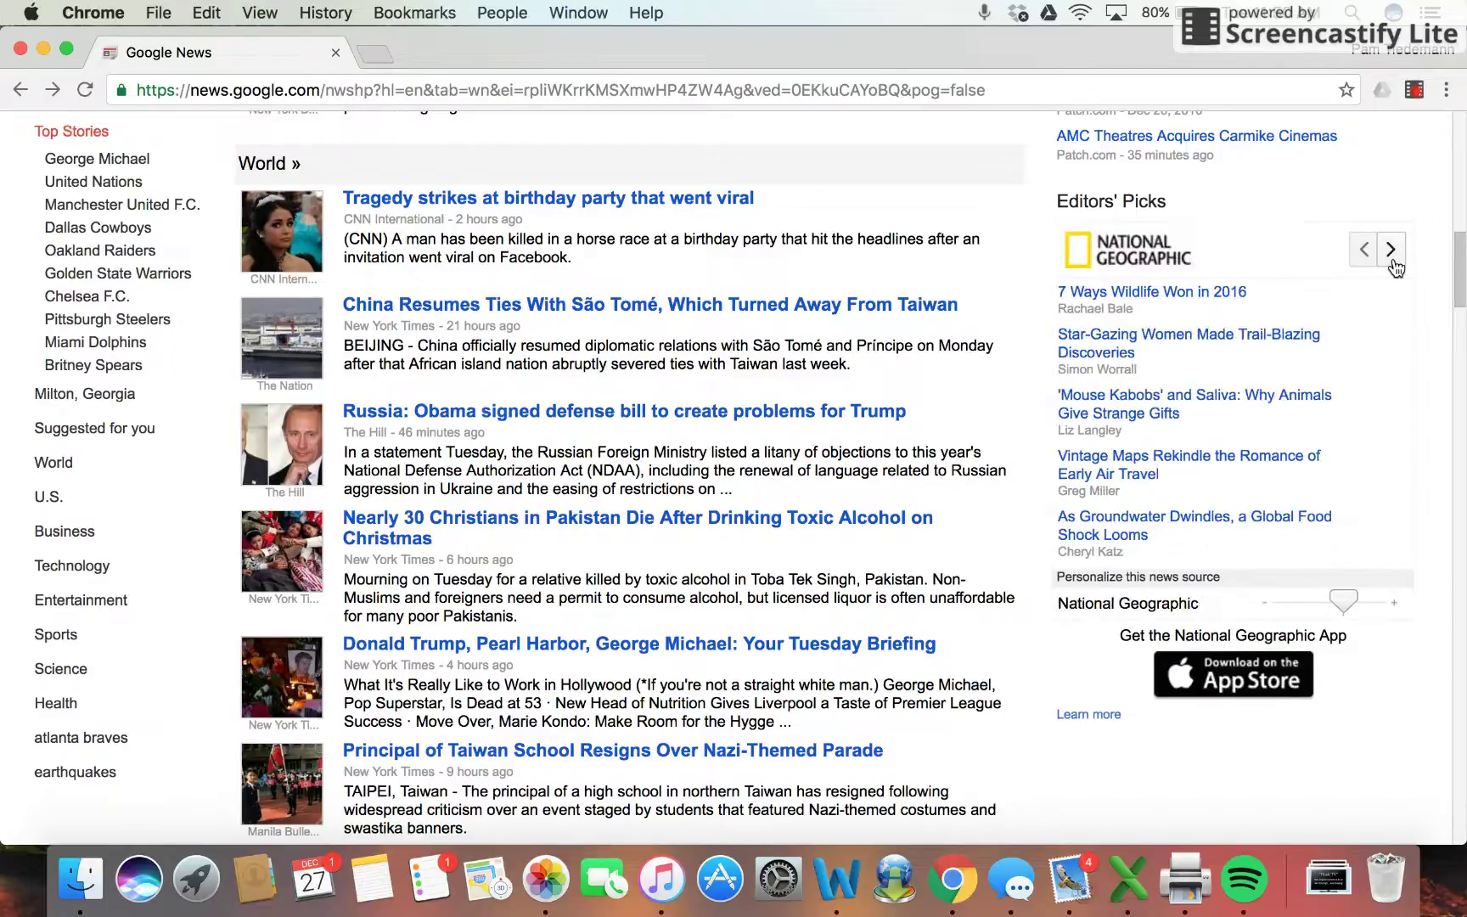
click(1392, 260)
click(1391, 260)
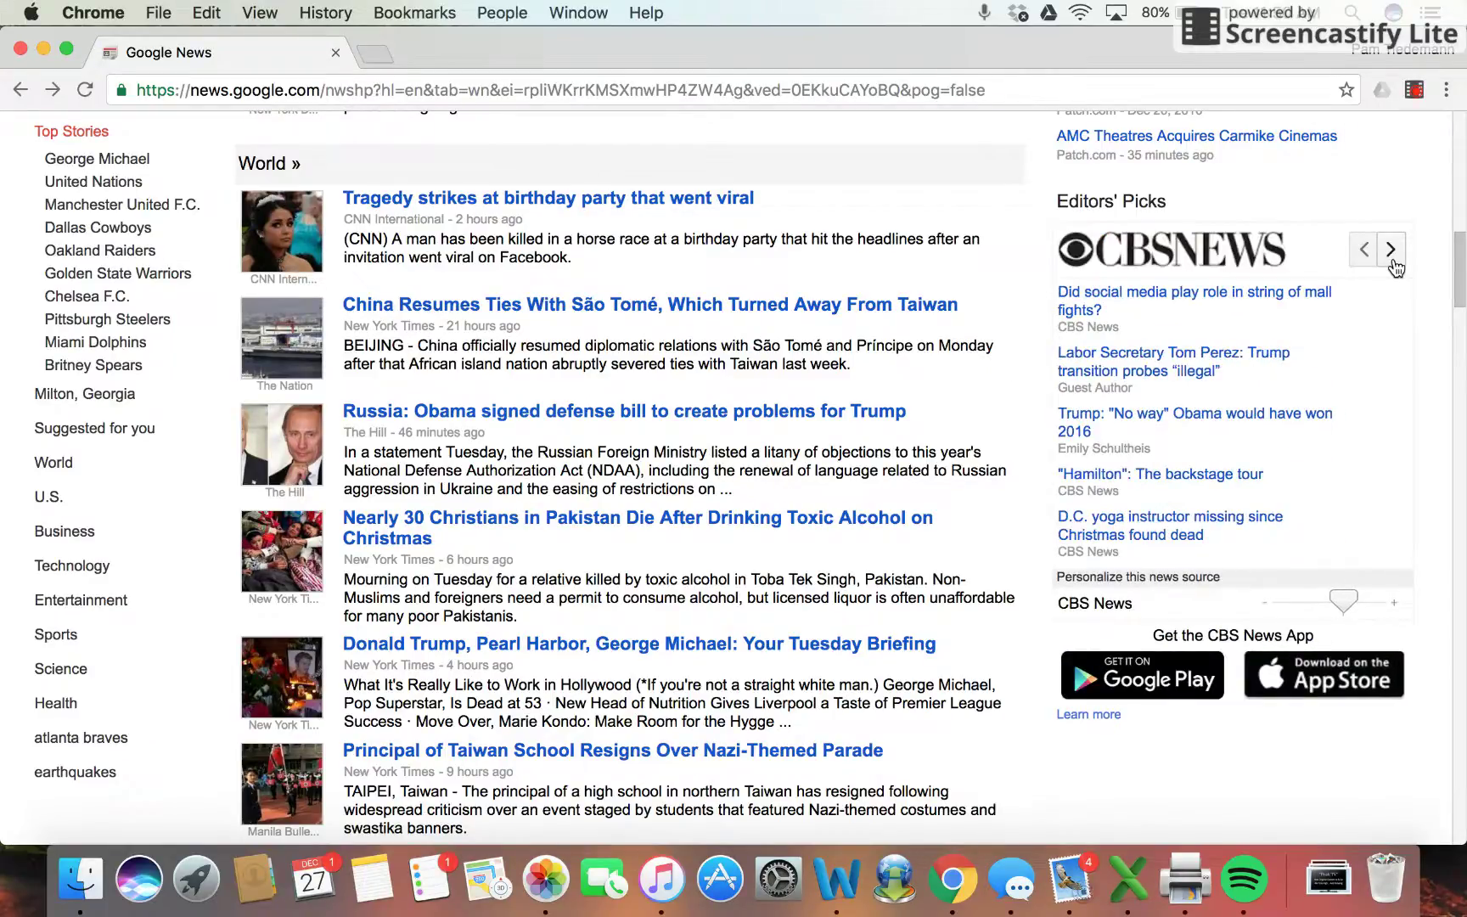
click(1391, 252)
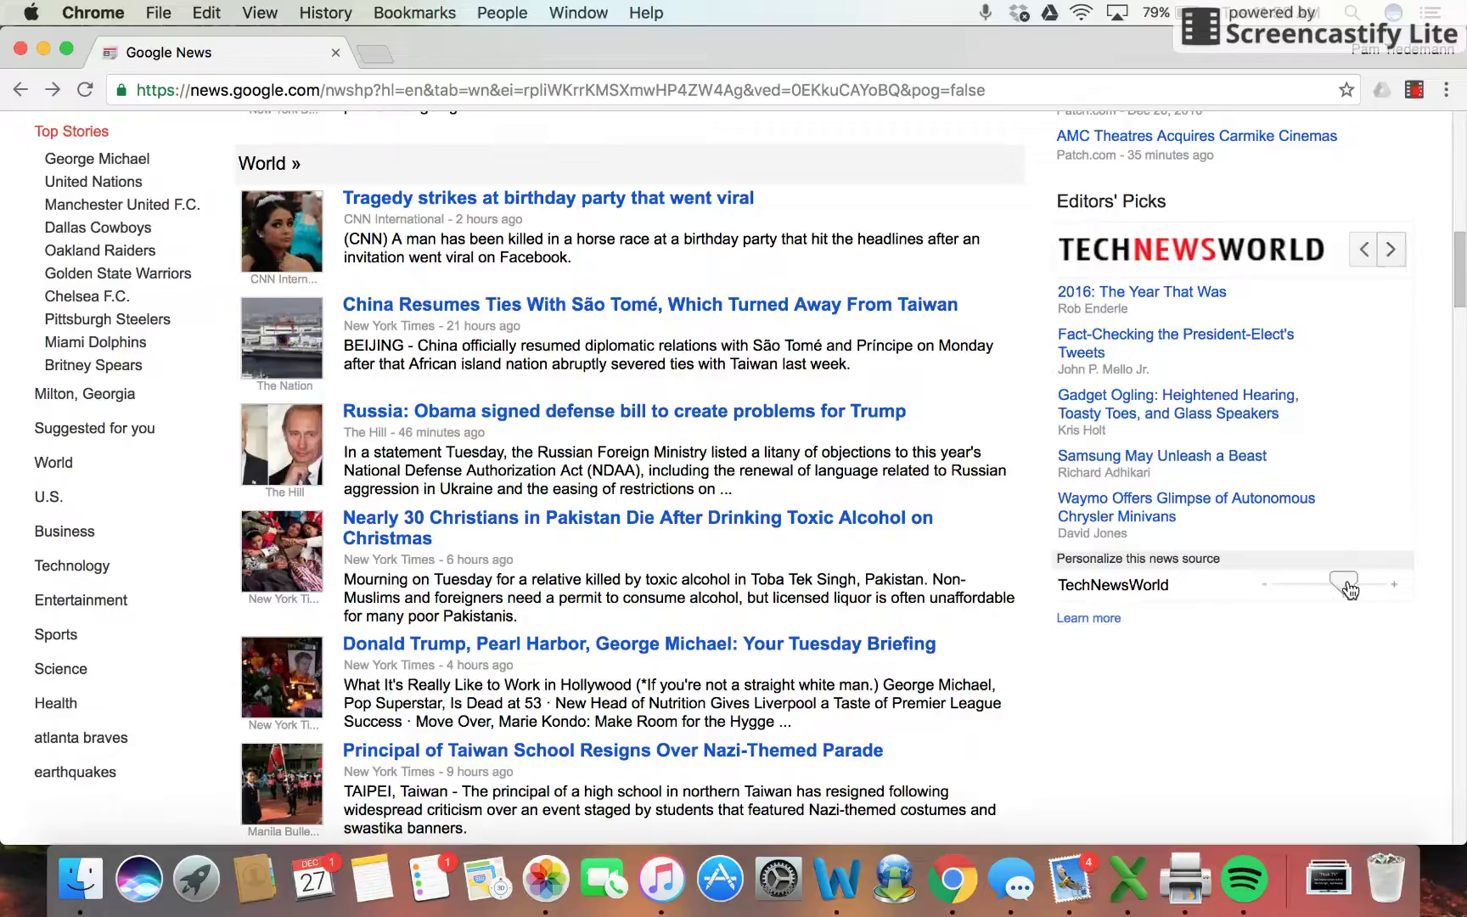
click(1391, 255)
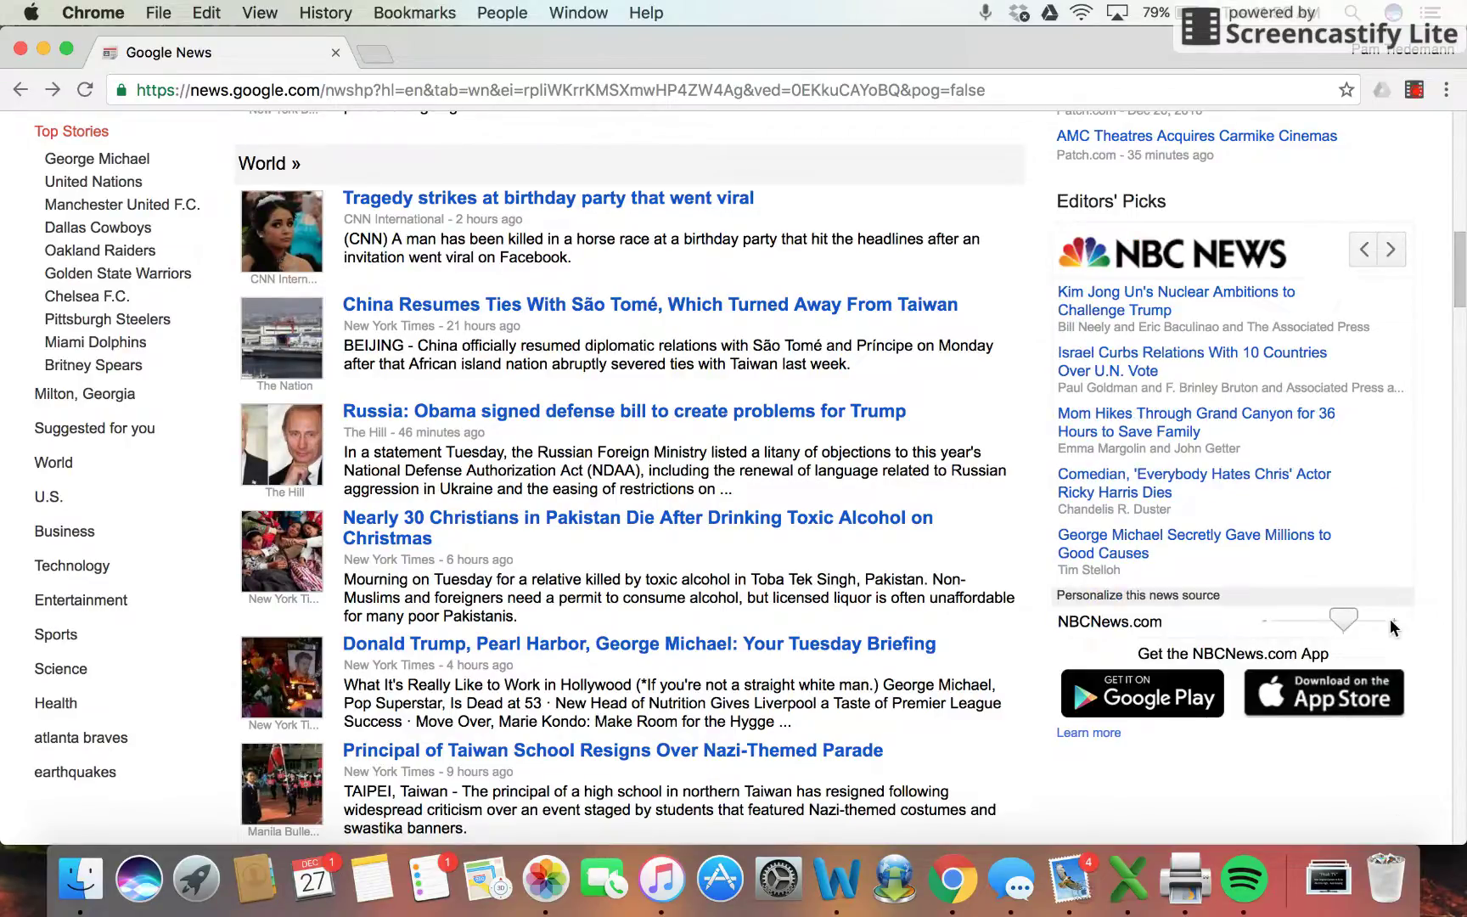
click(1386, 251)
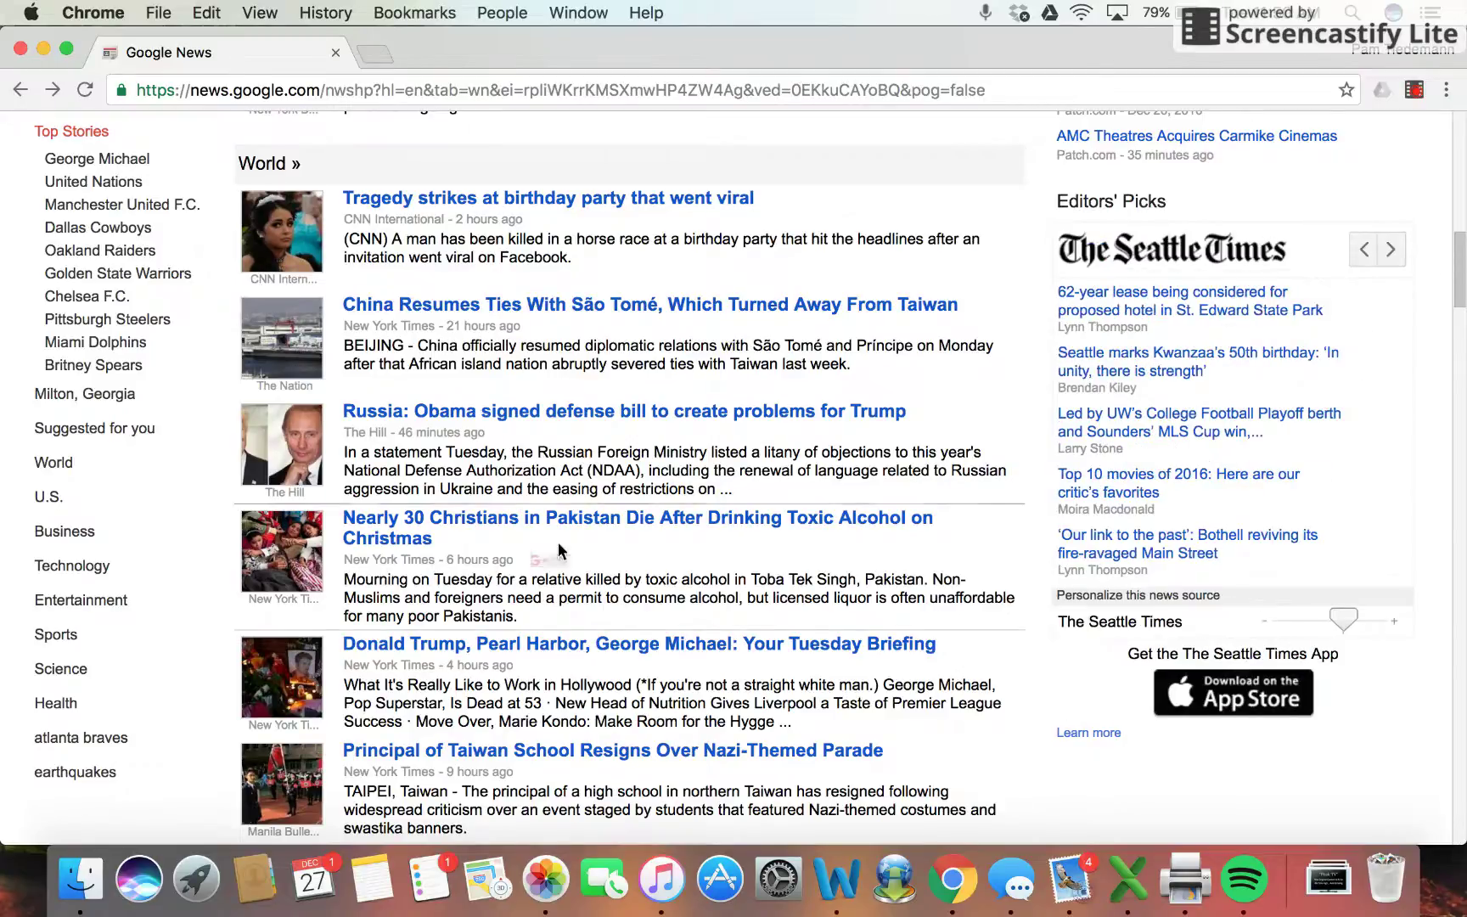
Look through the front page's news sections from World down to Science and return to Top Stories
scroll(561, 535, down, 6)
scroll(567, 535, down, 12)
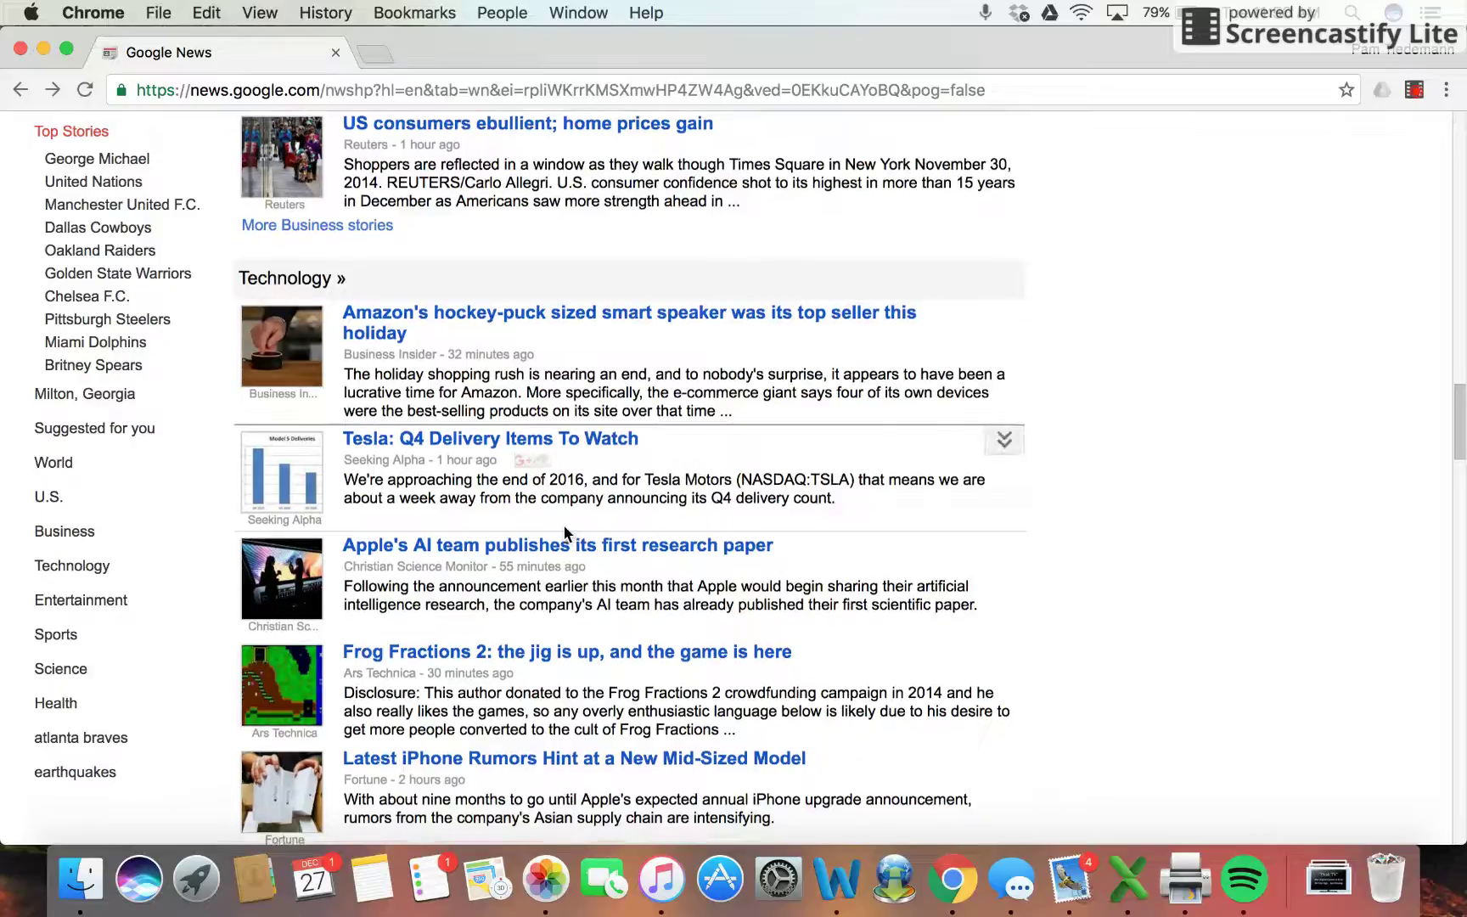
scroll(564, 534, down, 7)
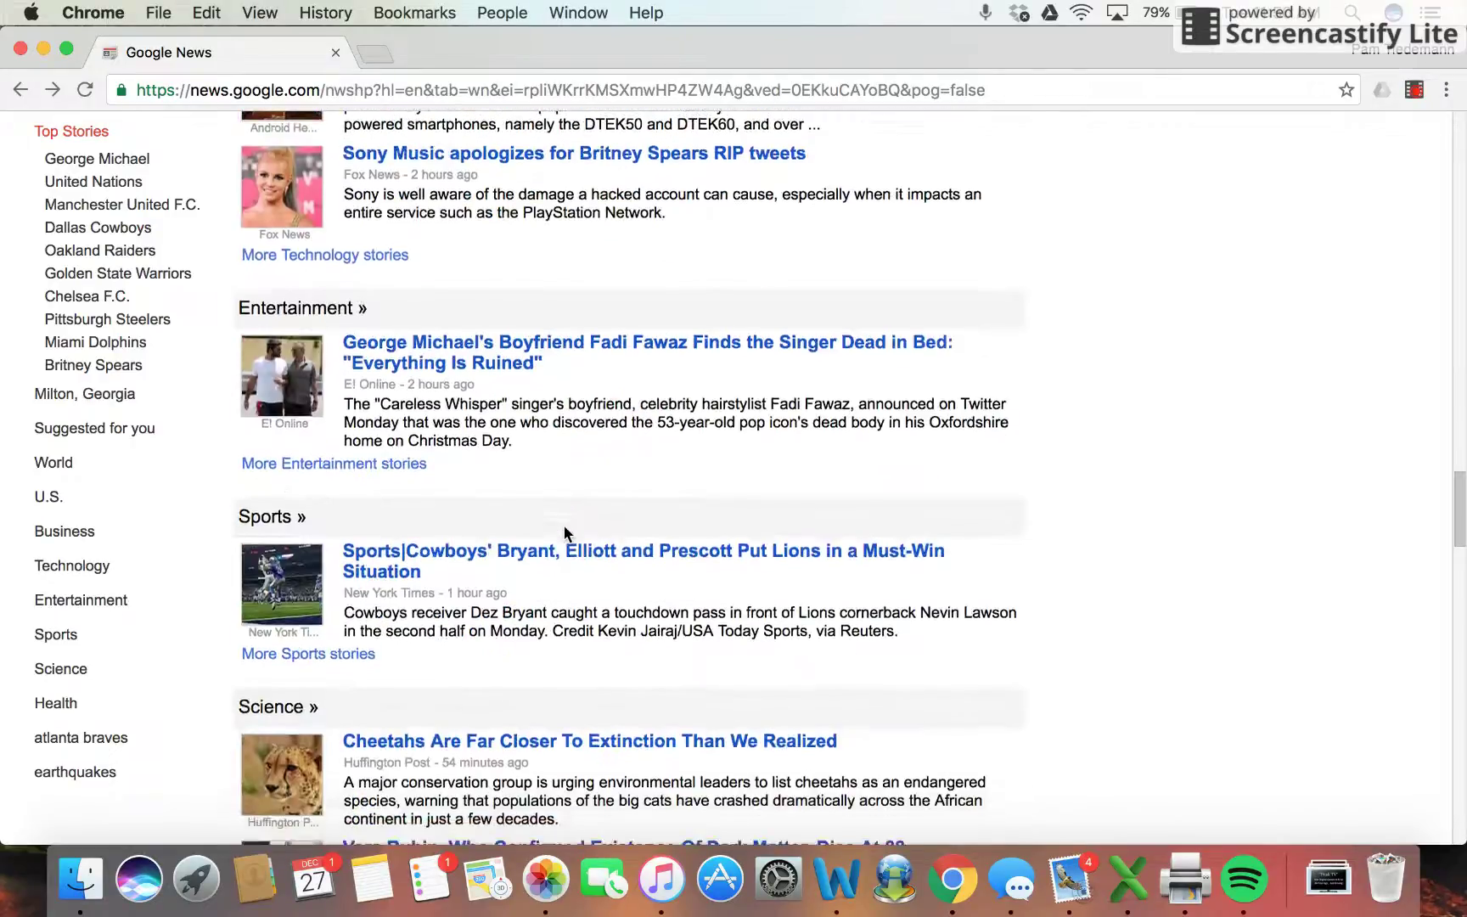
scroll(564, 533, up, 20)
scroll(566, 535, up, 8)
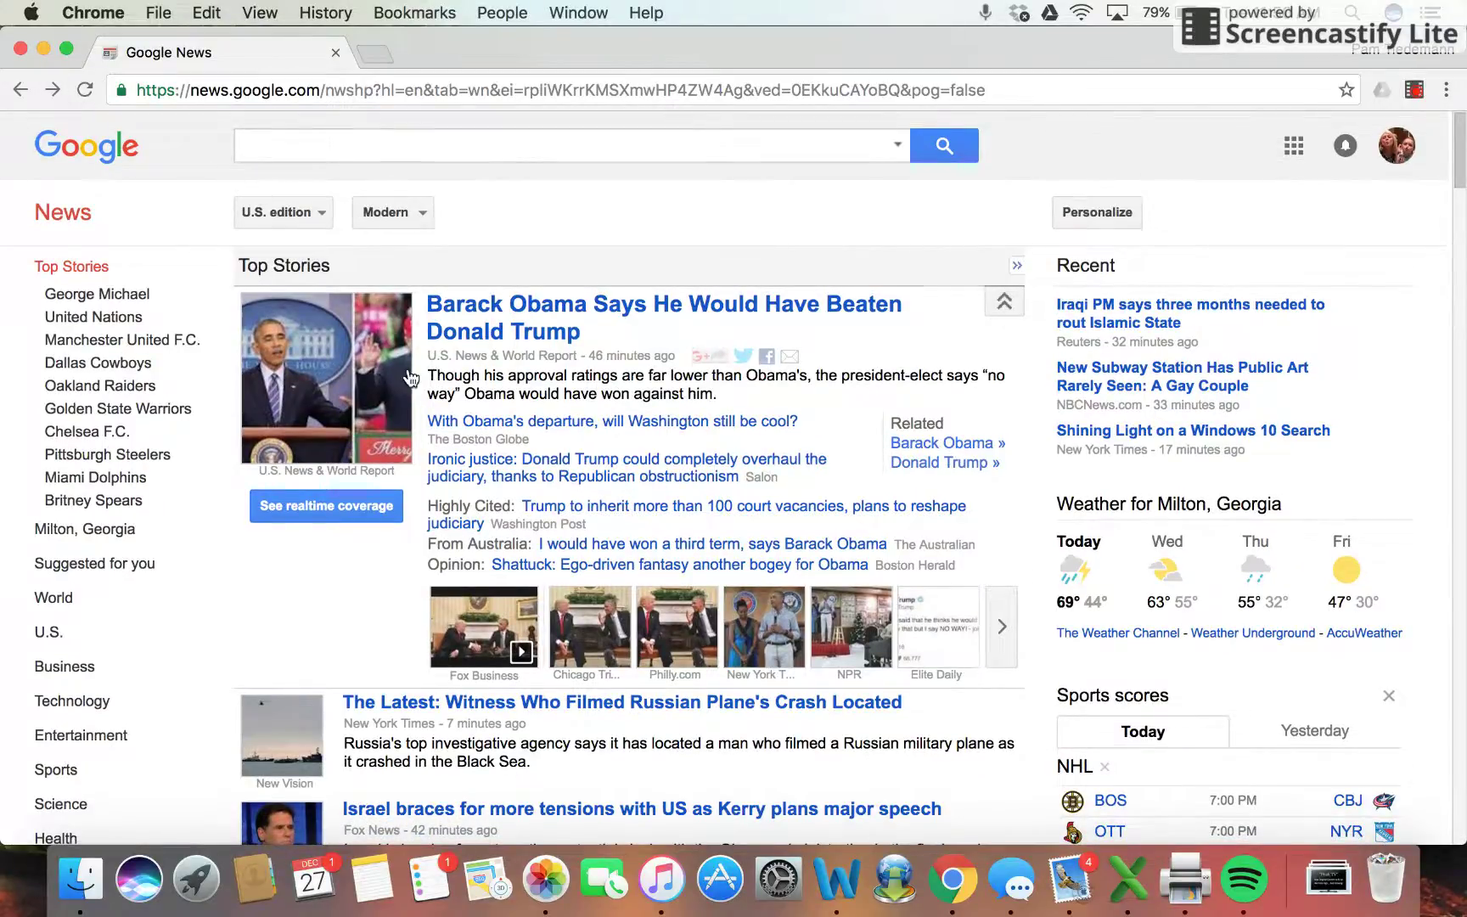
Try the Argentina edition followed by the Nederland edition of the news page, and skim the Dutch stories
click(321, 217)
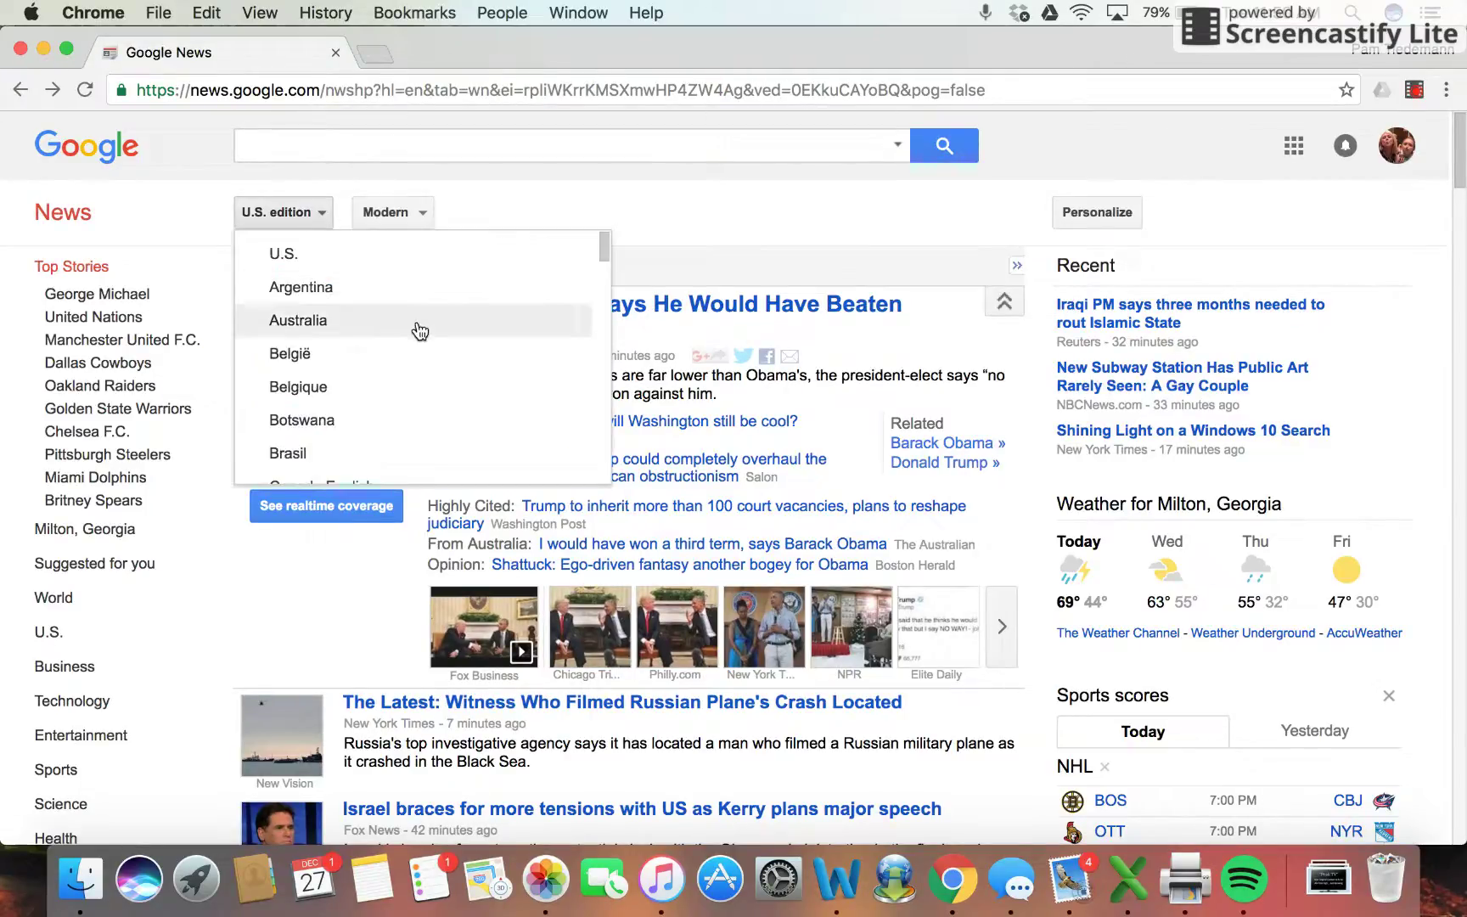
click(408, 291)
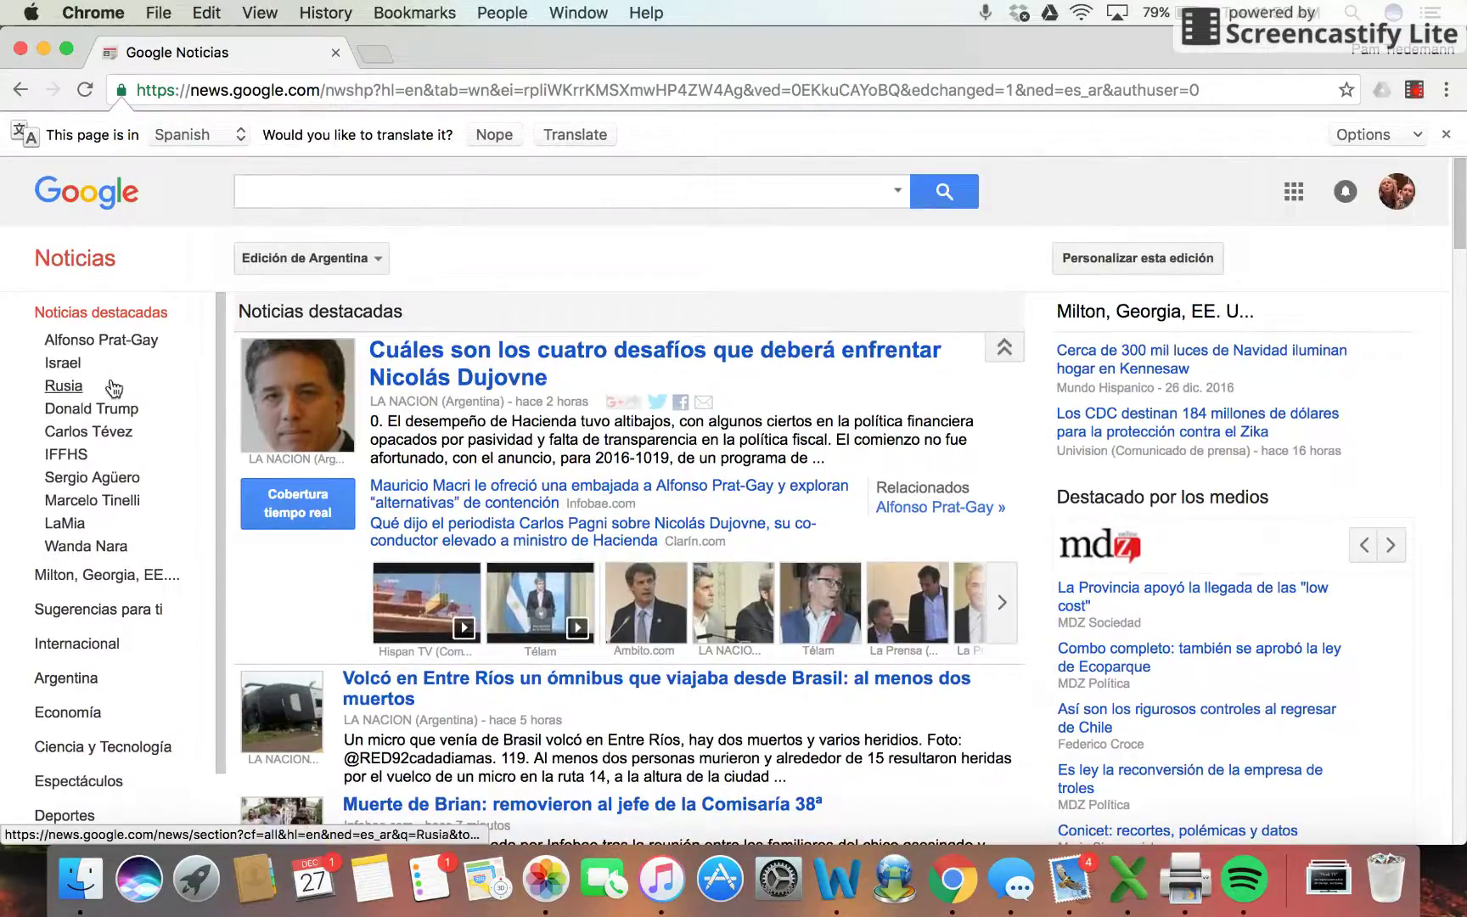
click(377, 259)
scroll(375, 390, down, 15)
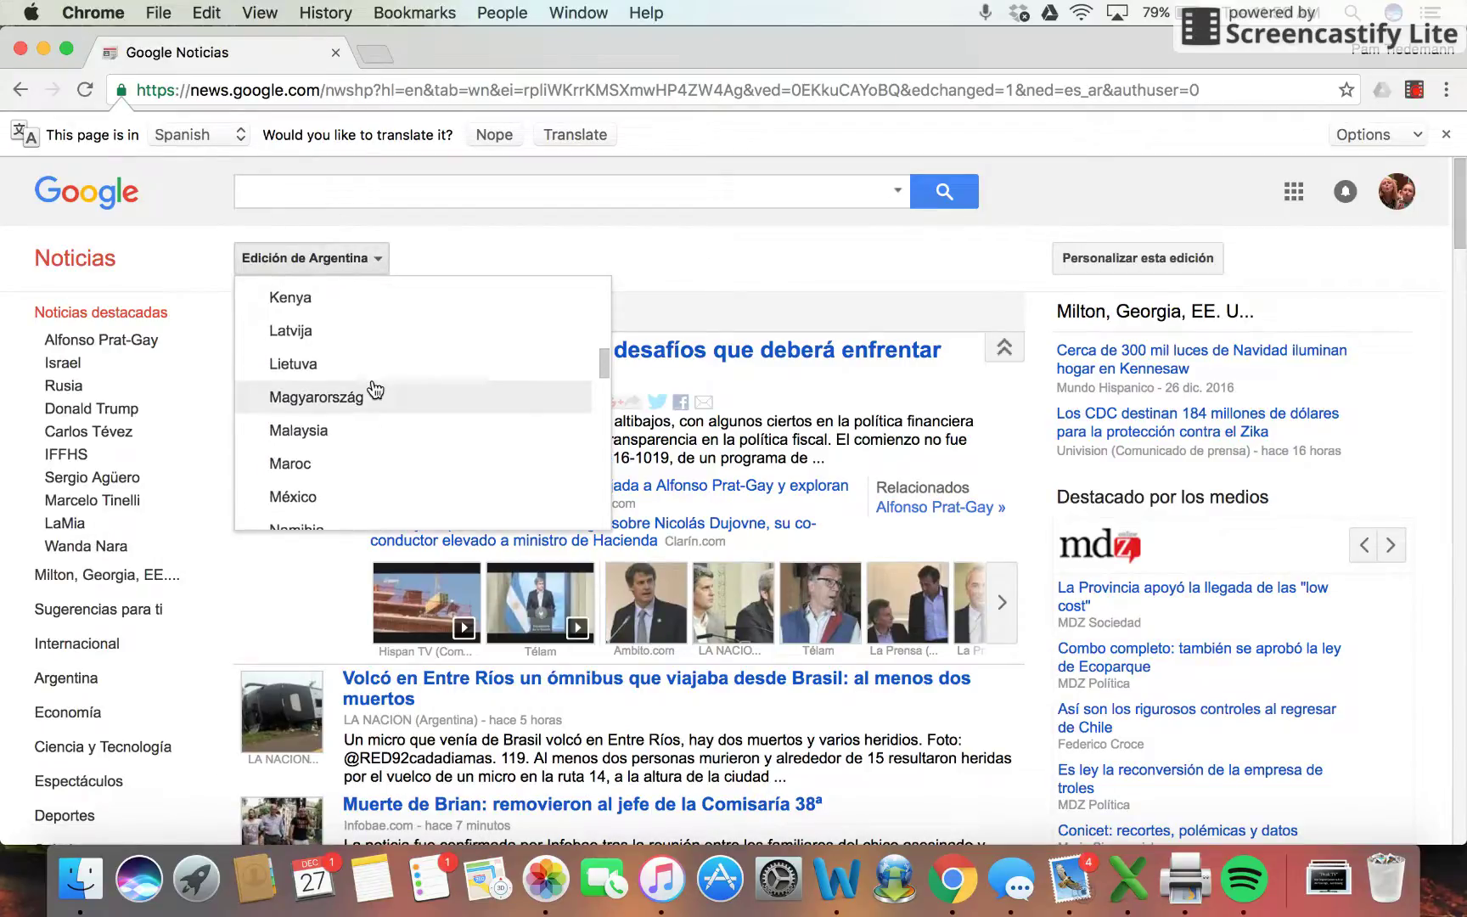
click(357, 399)
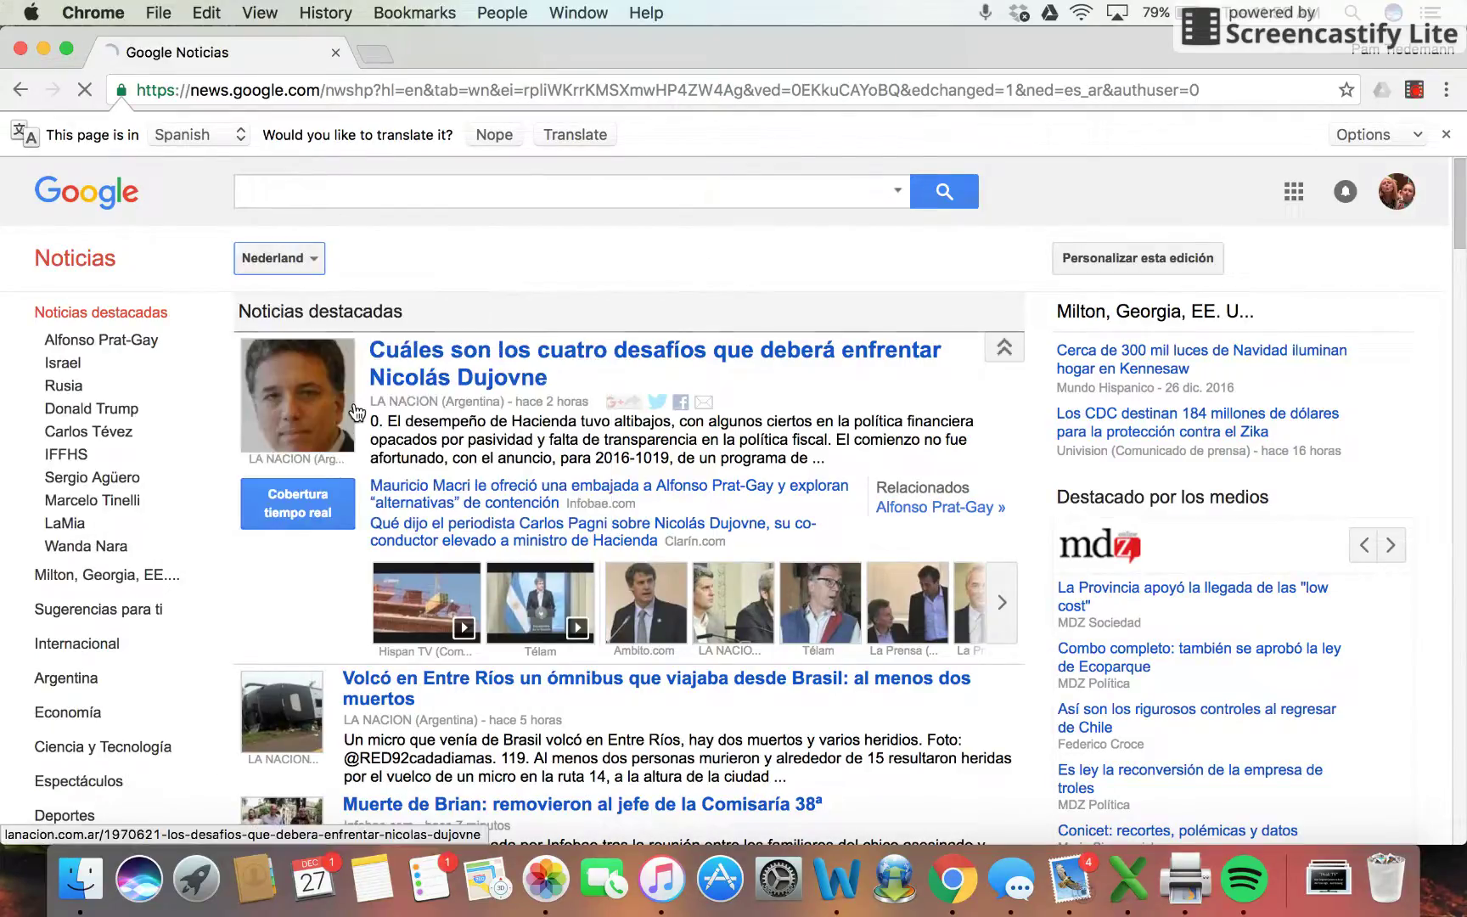
scroll(890, 439, down, 5)
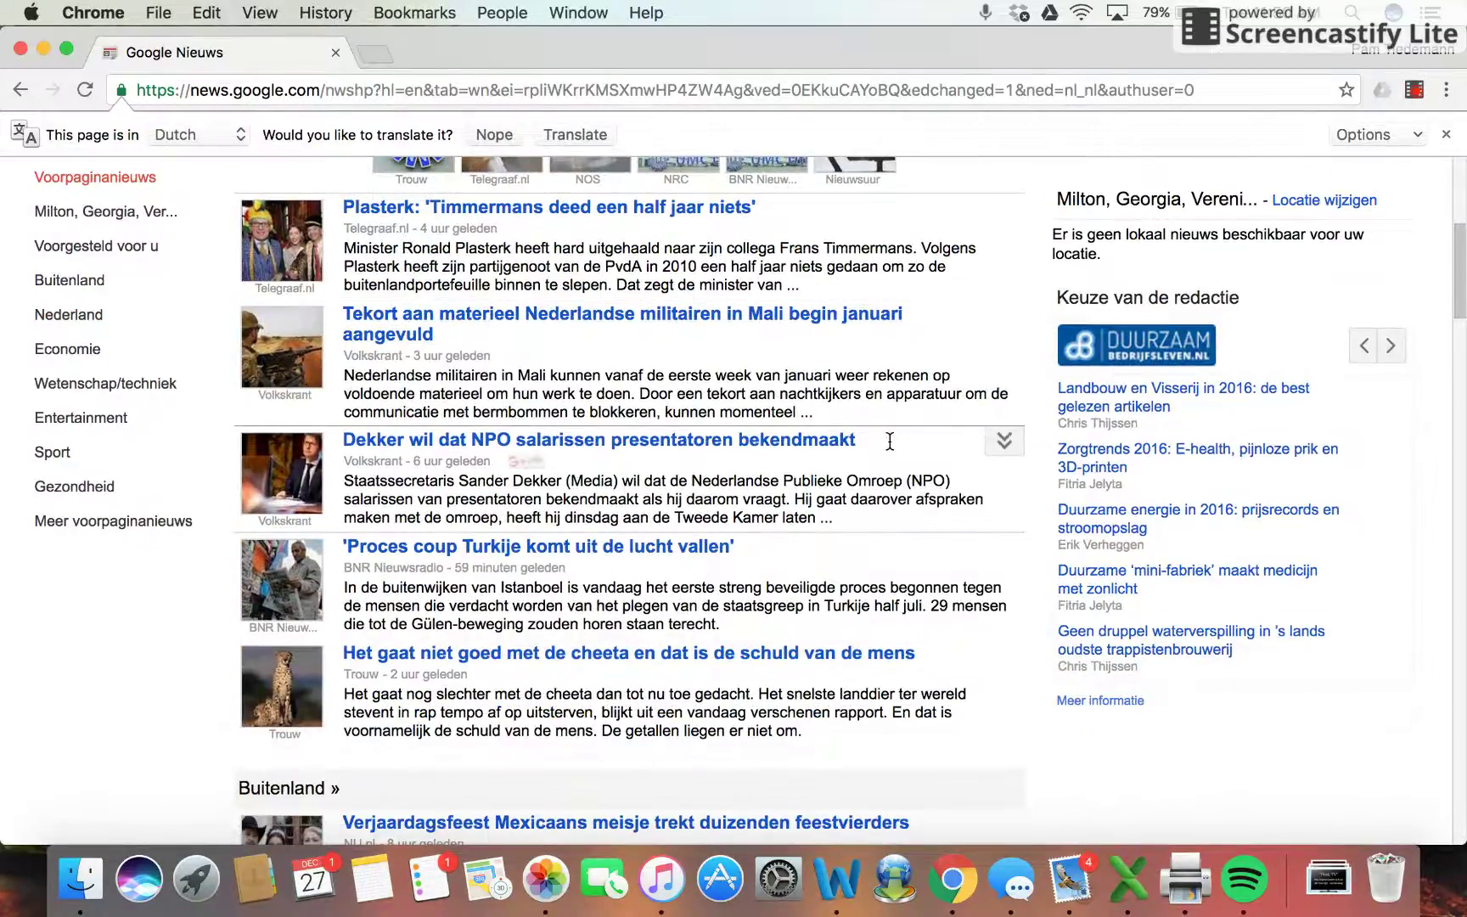
scroll(890, 440, up, 5)
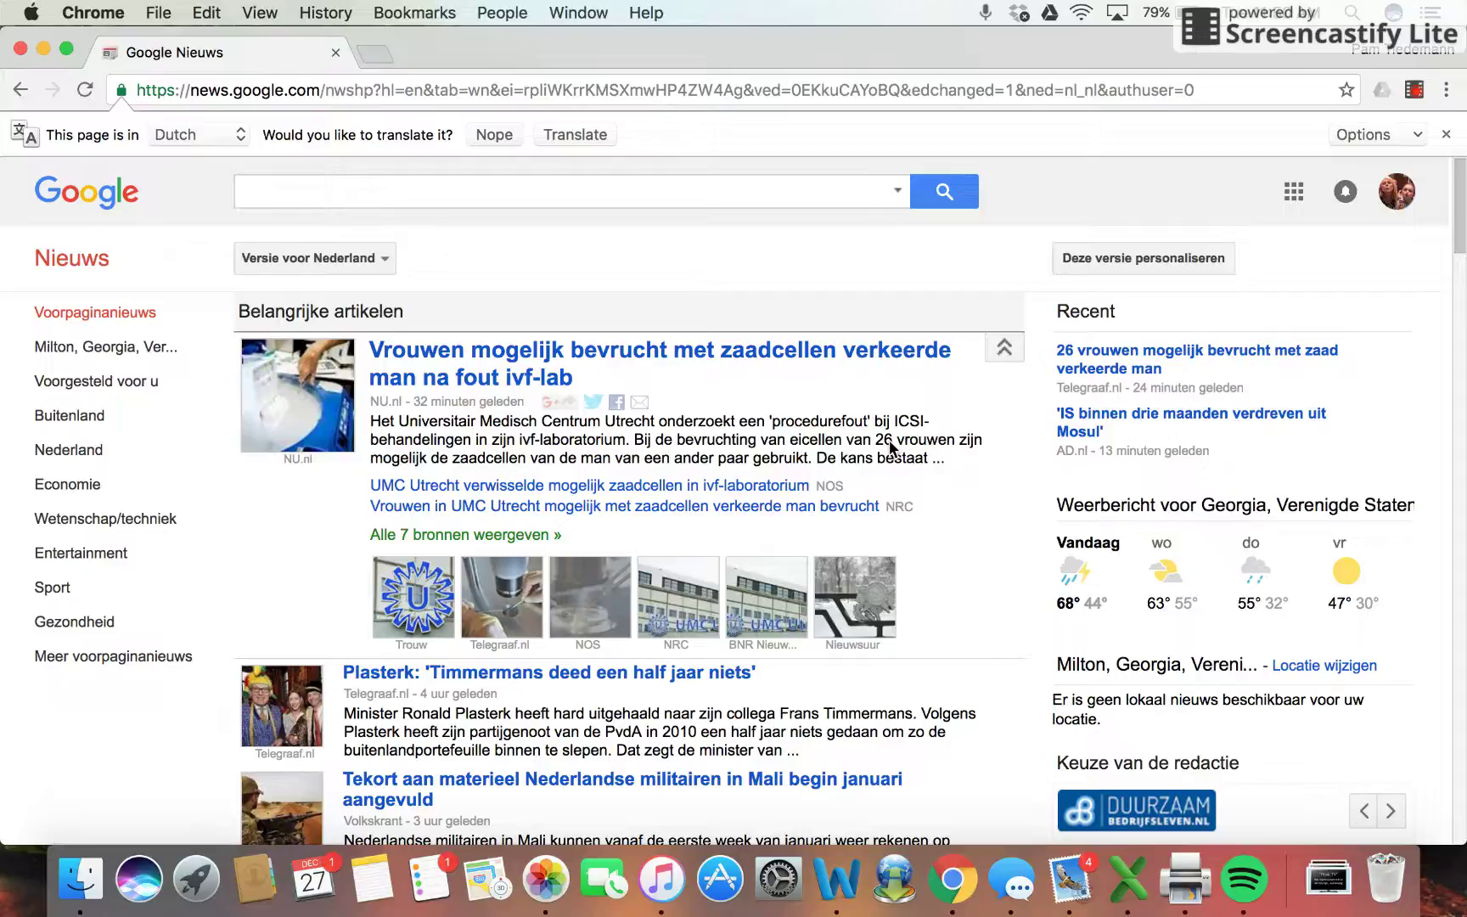
click(372, 258)
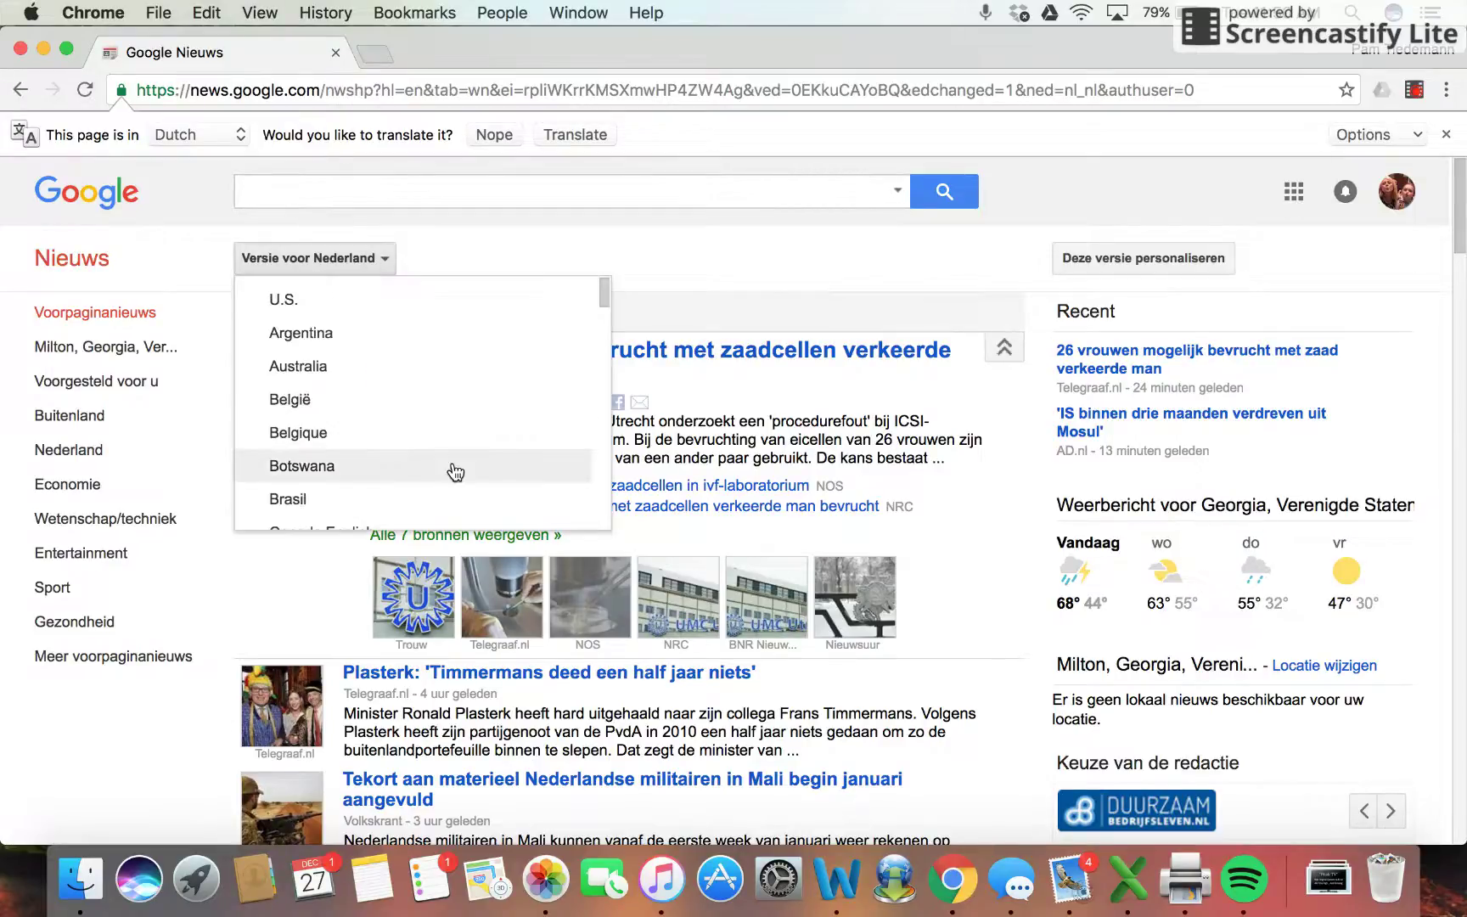
scroll(456, 473, down, 3)
scroll(456, 473, down, 2)
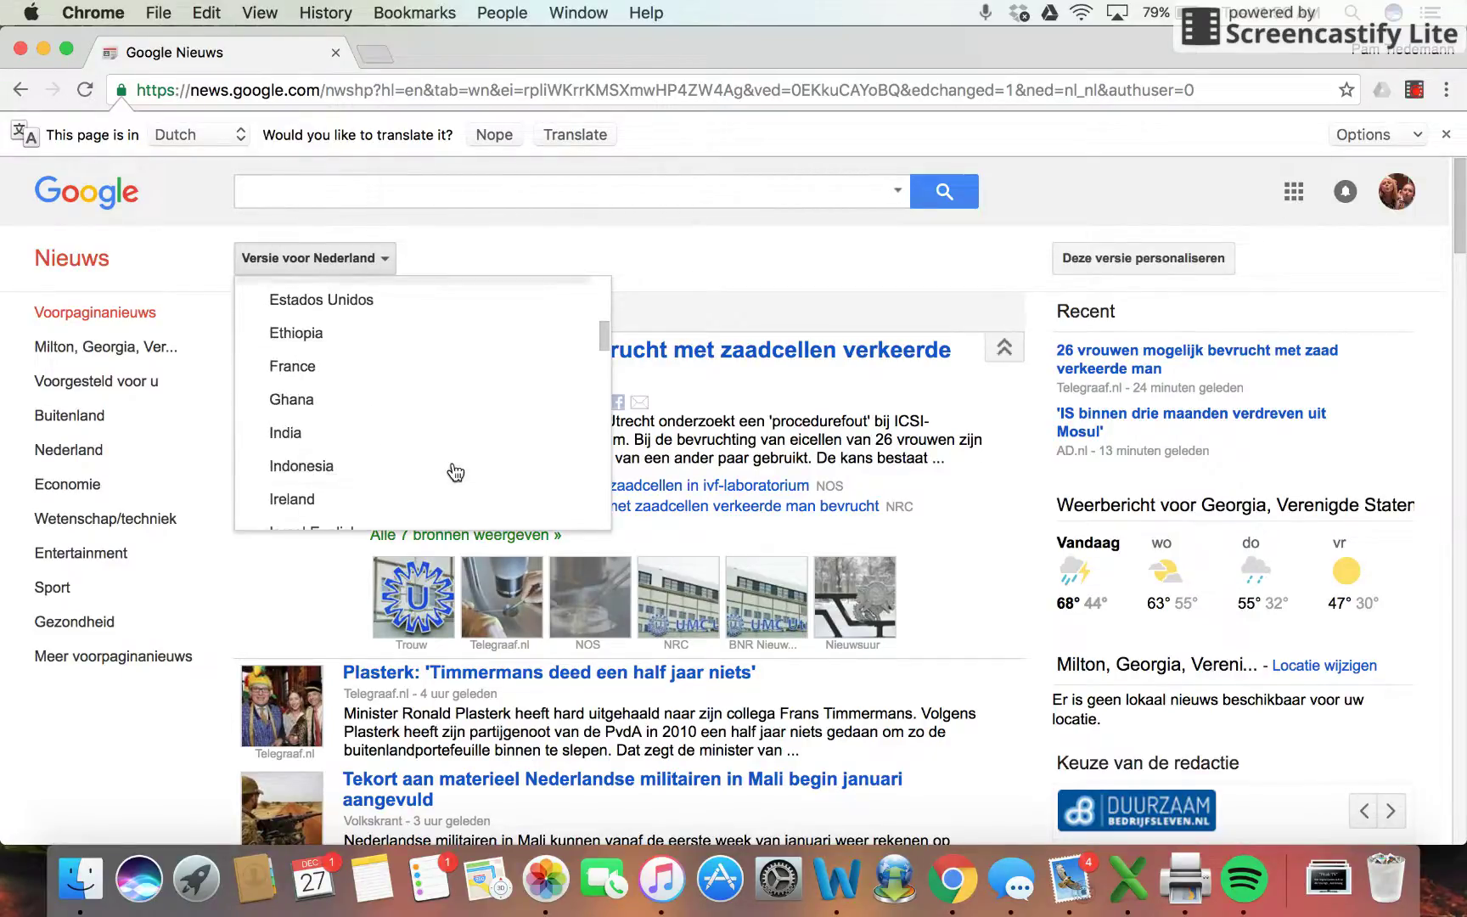
scroll(454, 472, down, 2)
click(753, 242)
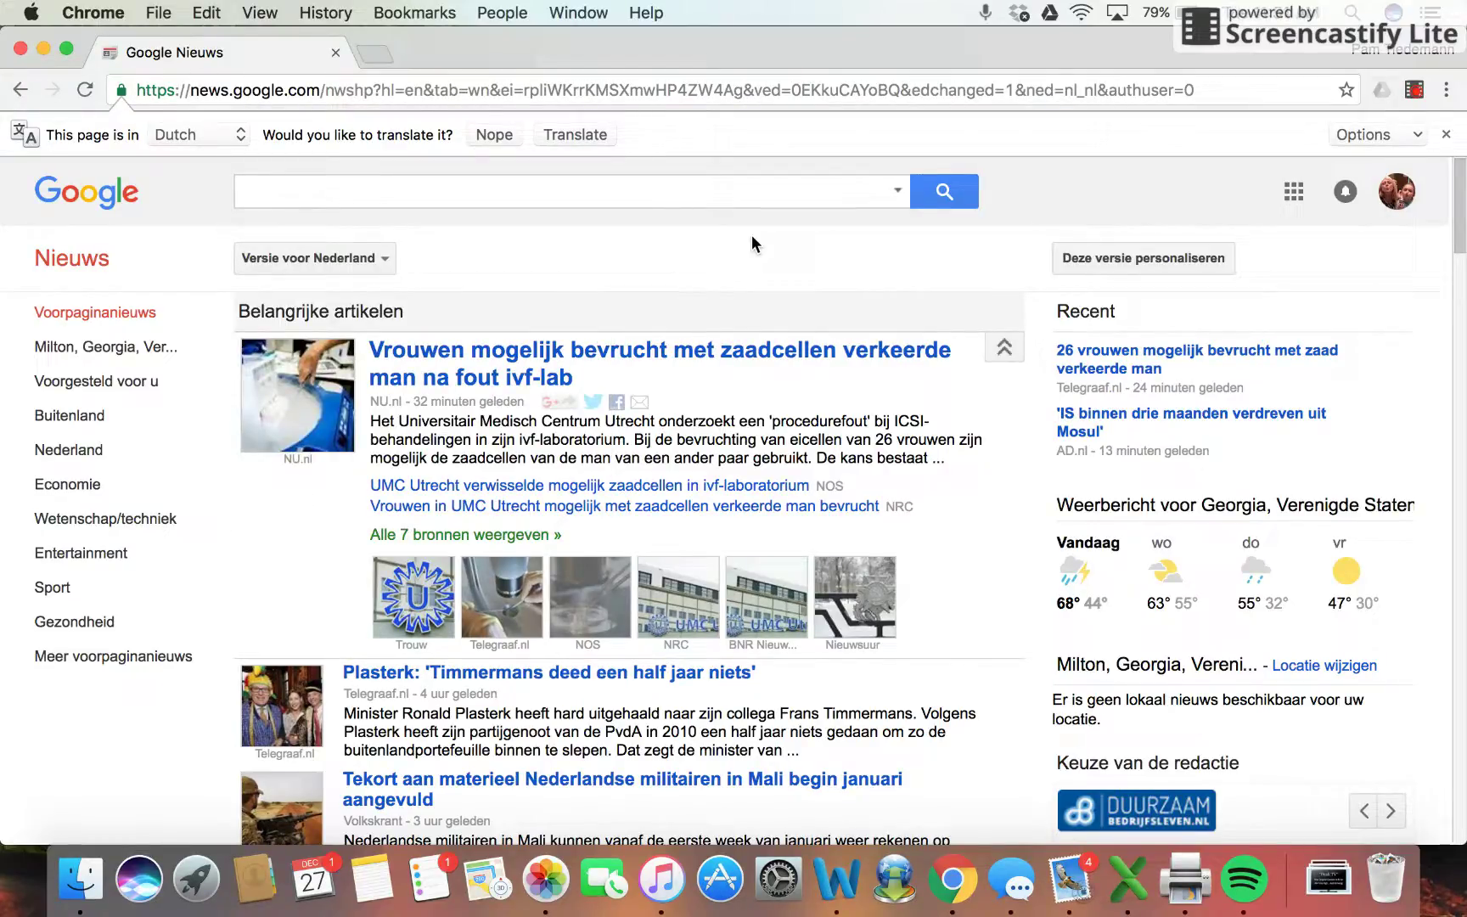
Switch the news edition back to U.S
click(376, 253)
scroll(396, 364, down, 15)
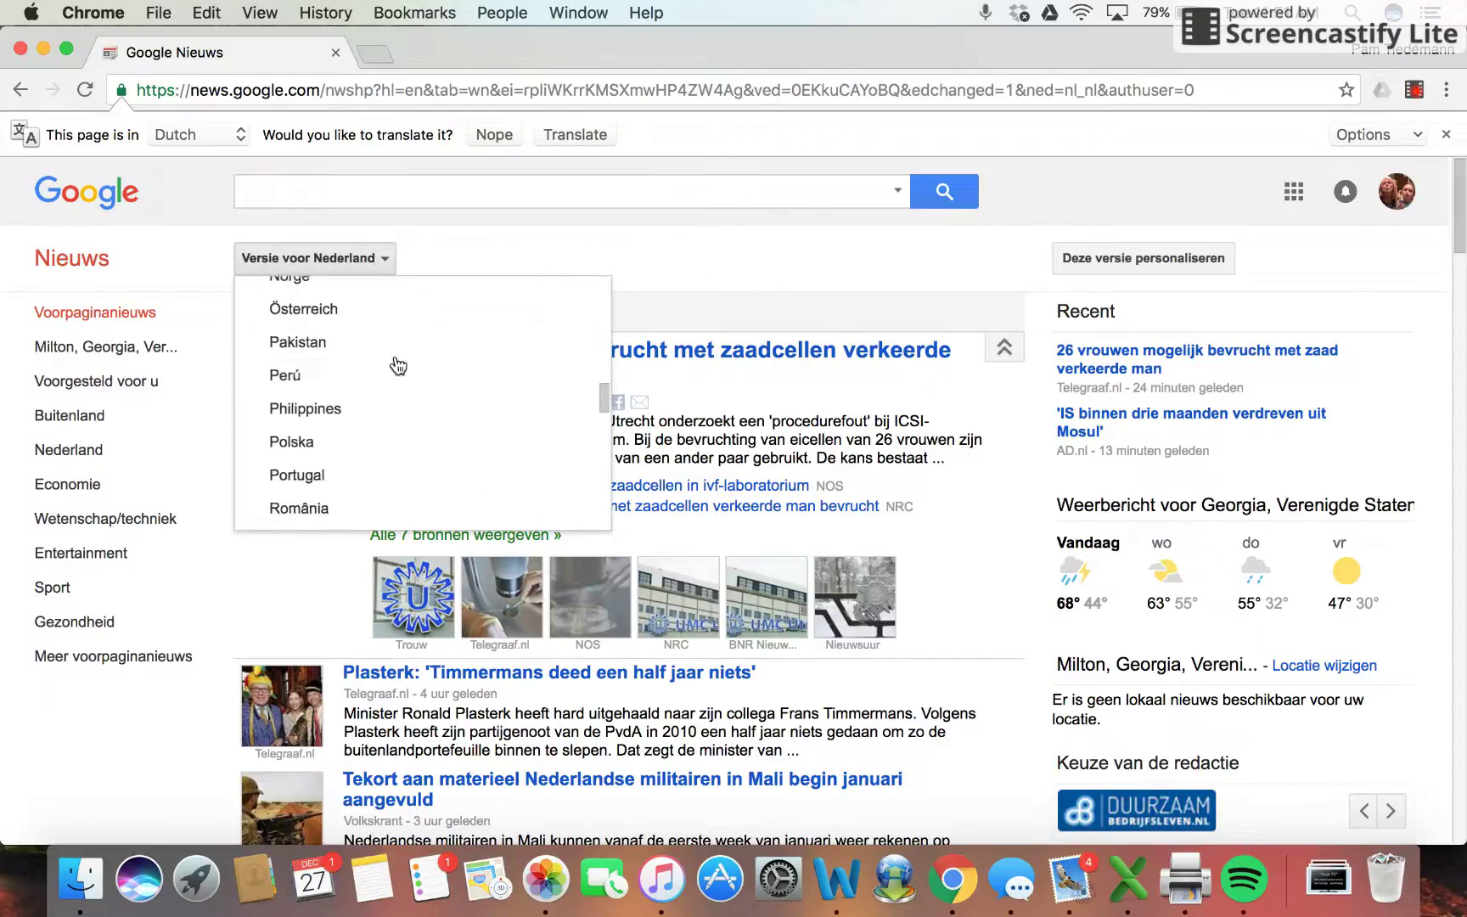
scroll(395, 365, up, 5)
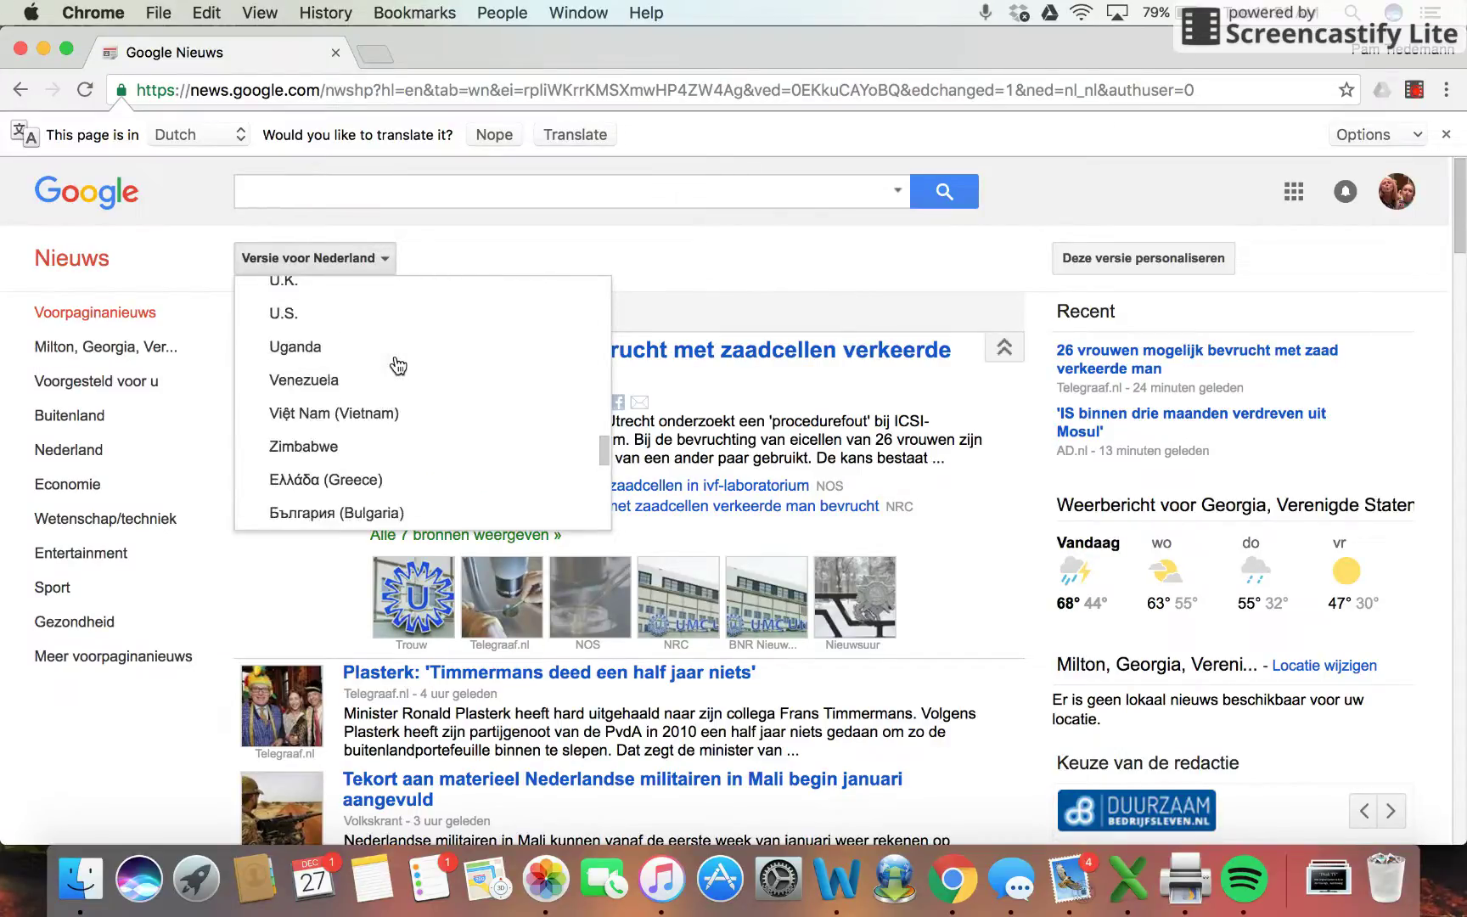
click(387, 362)
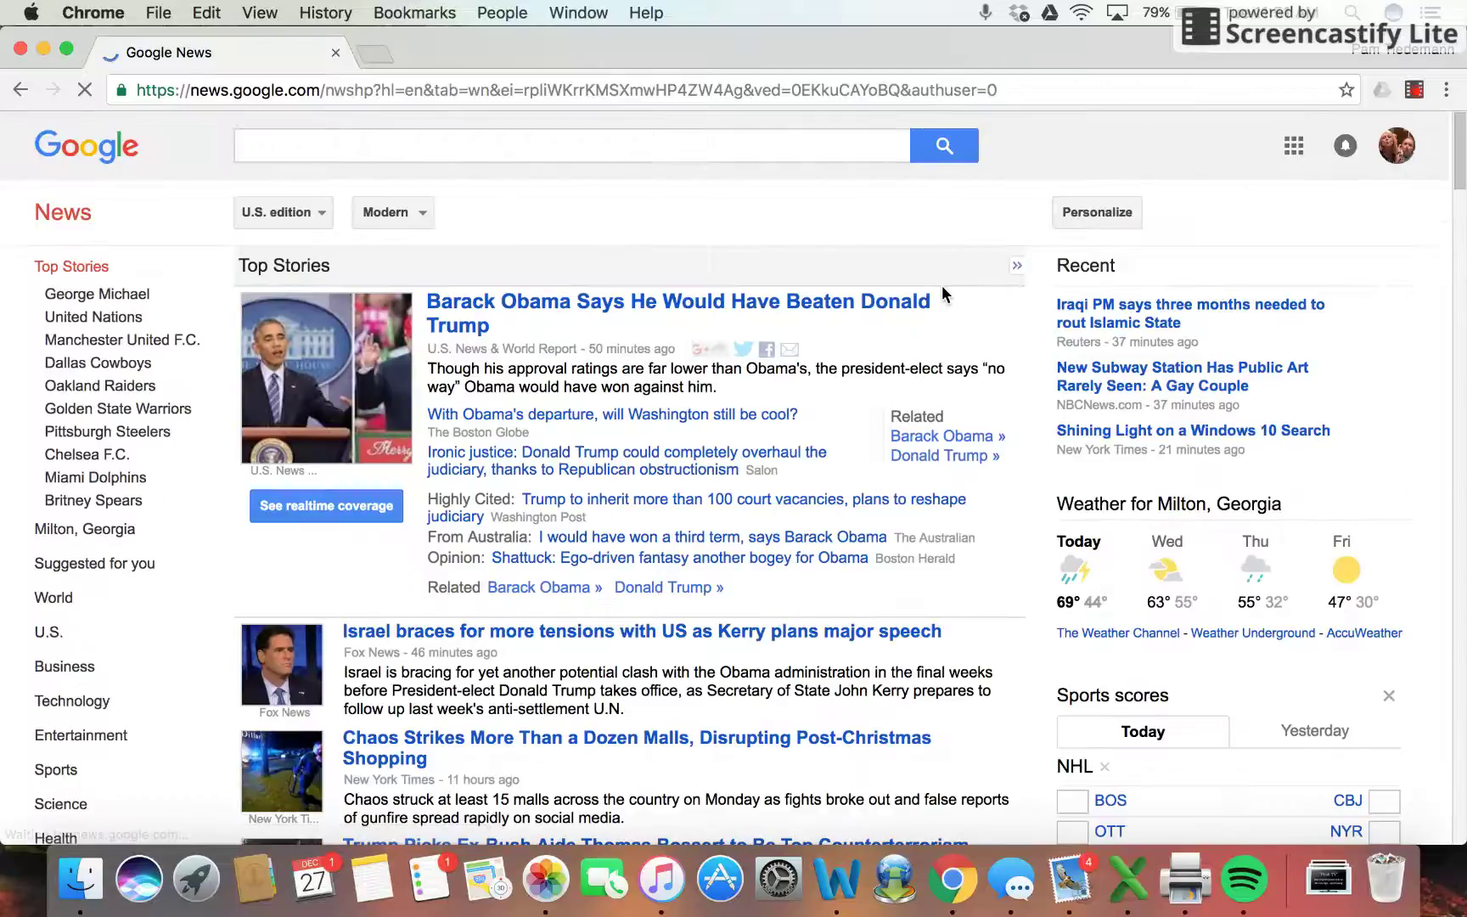
Try the Headlines, Compact and Classic news views one after another
click(389, 212)
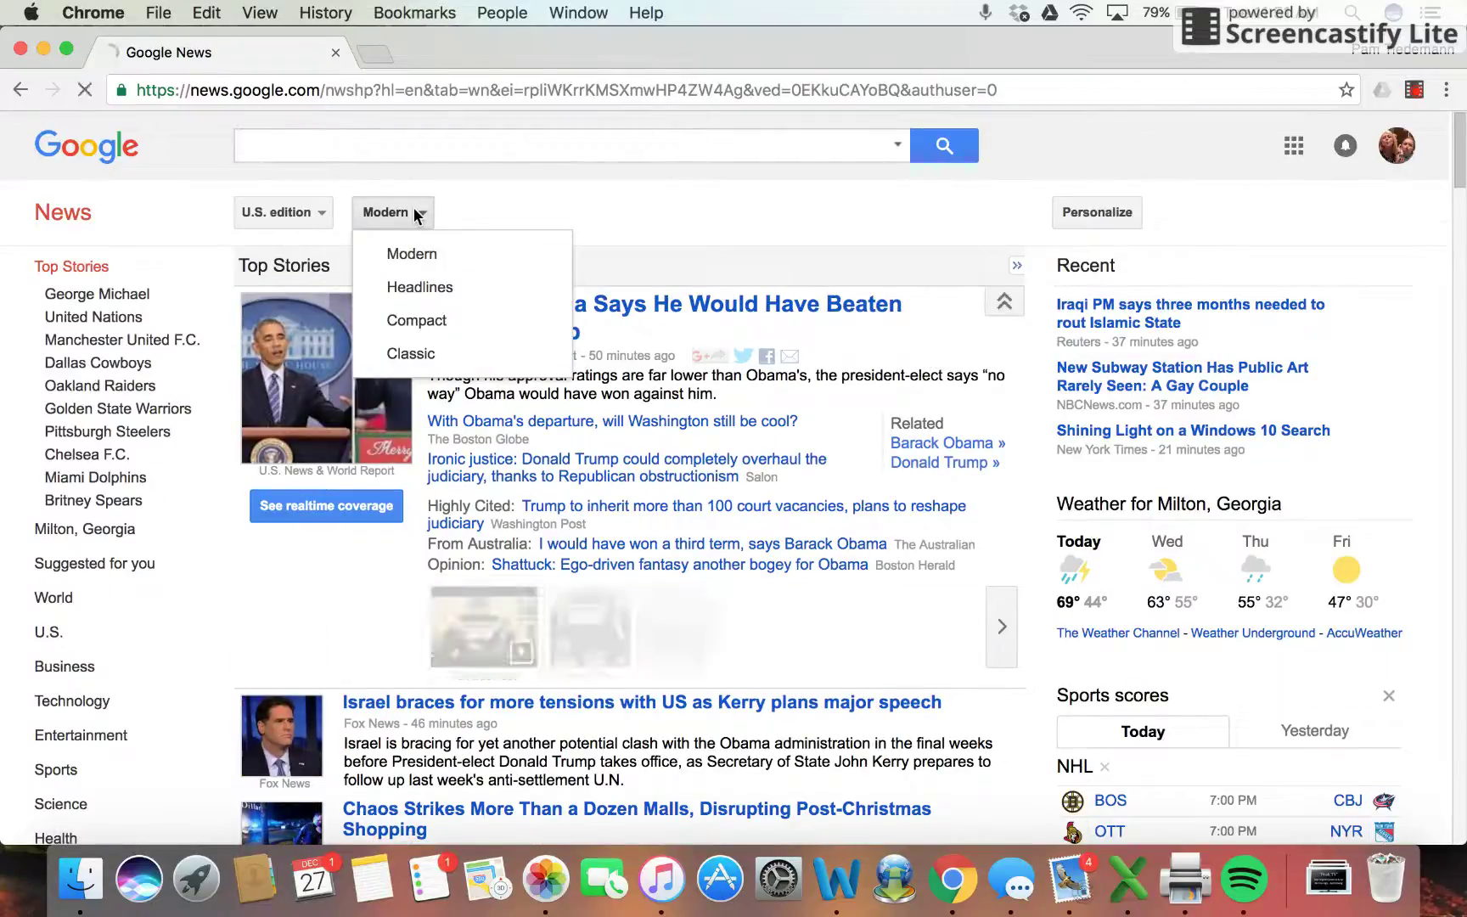
click(484, 288)
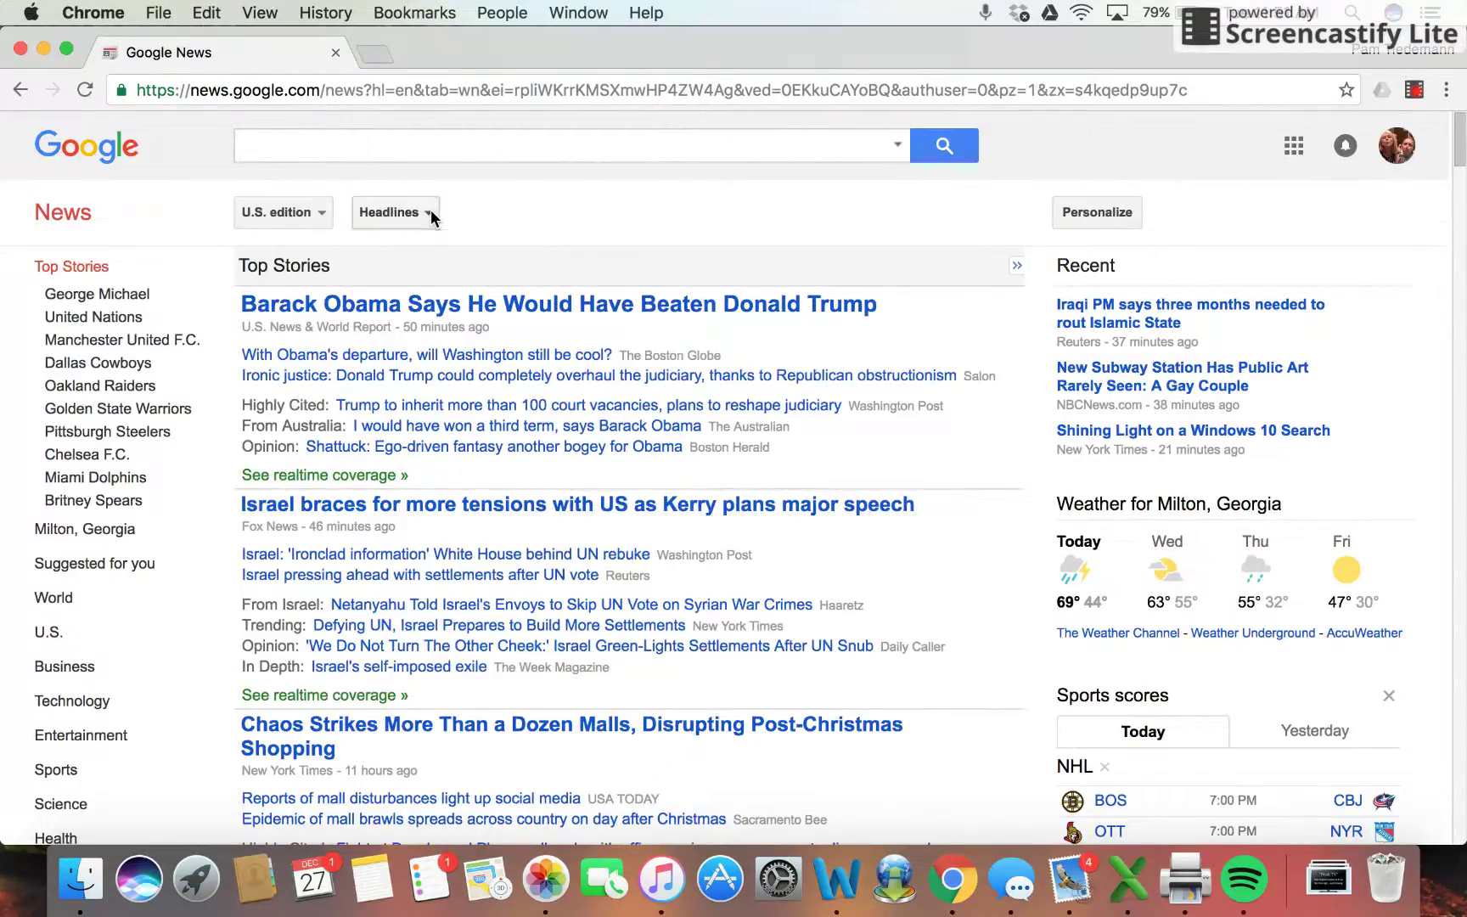
click(431, 217)
click(394, 320)
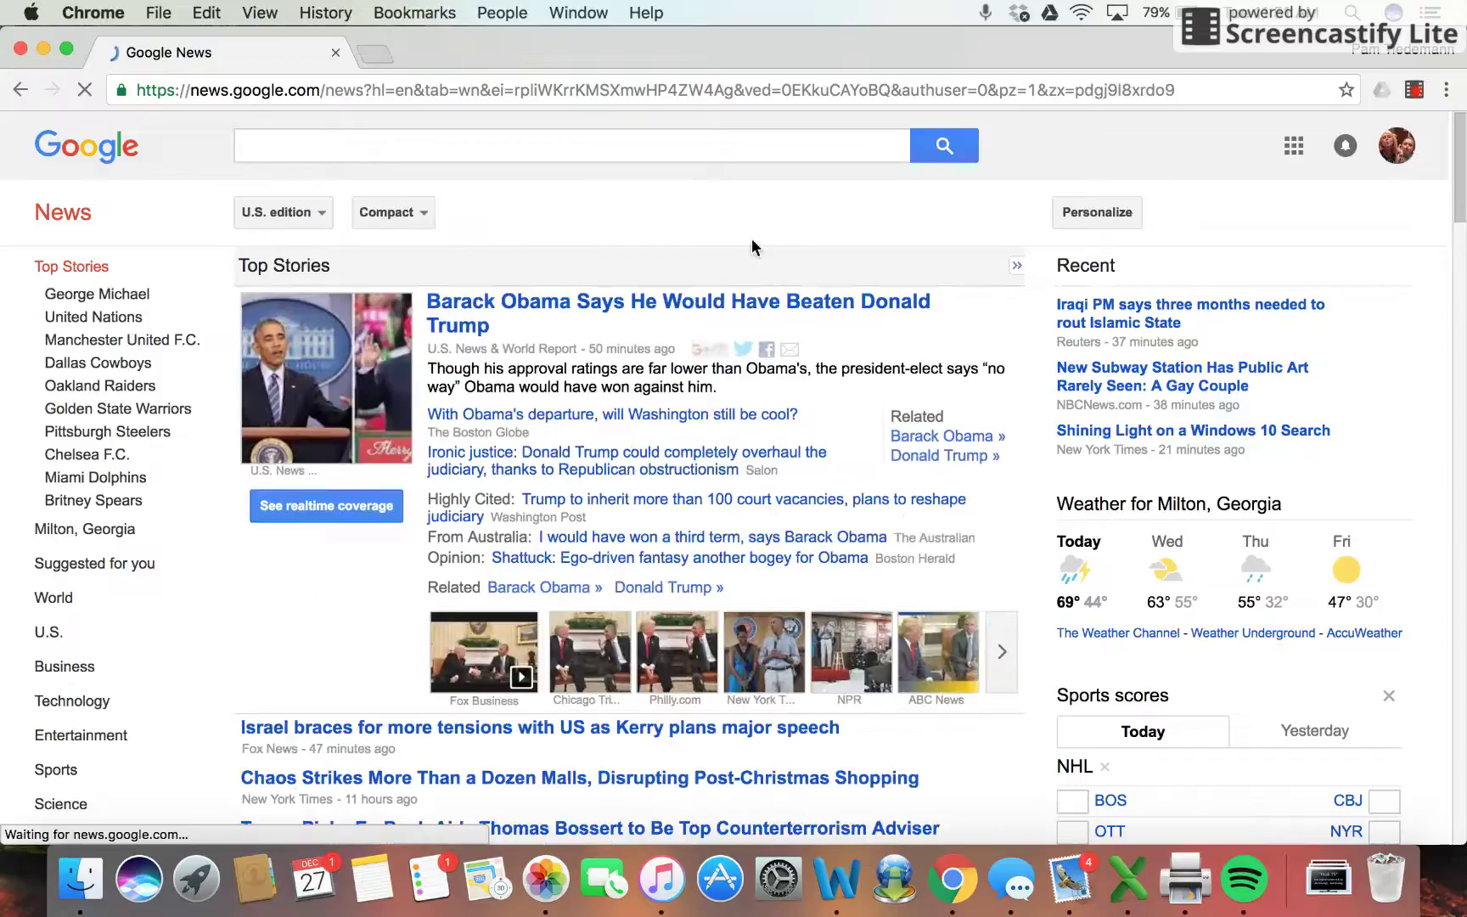
click(416, 212)
click(448, 352)
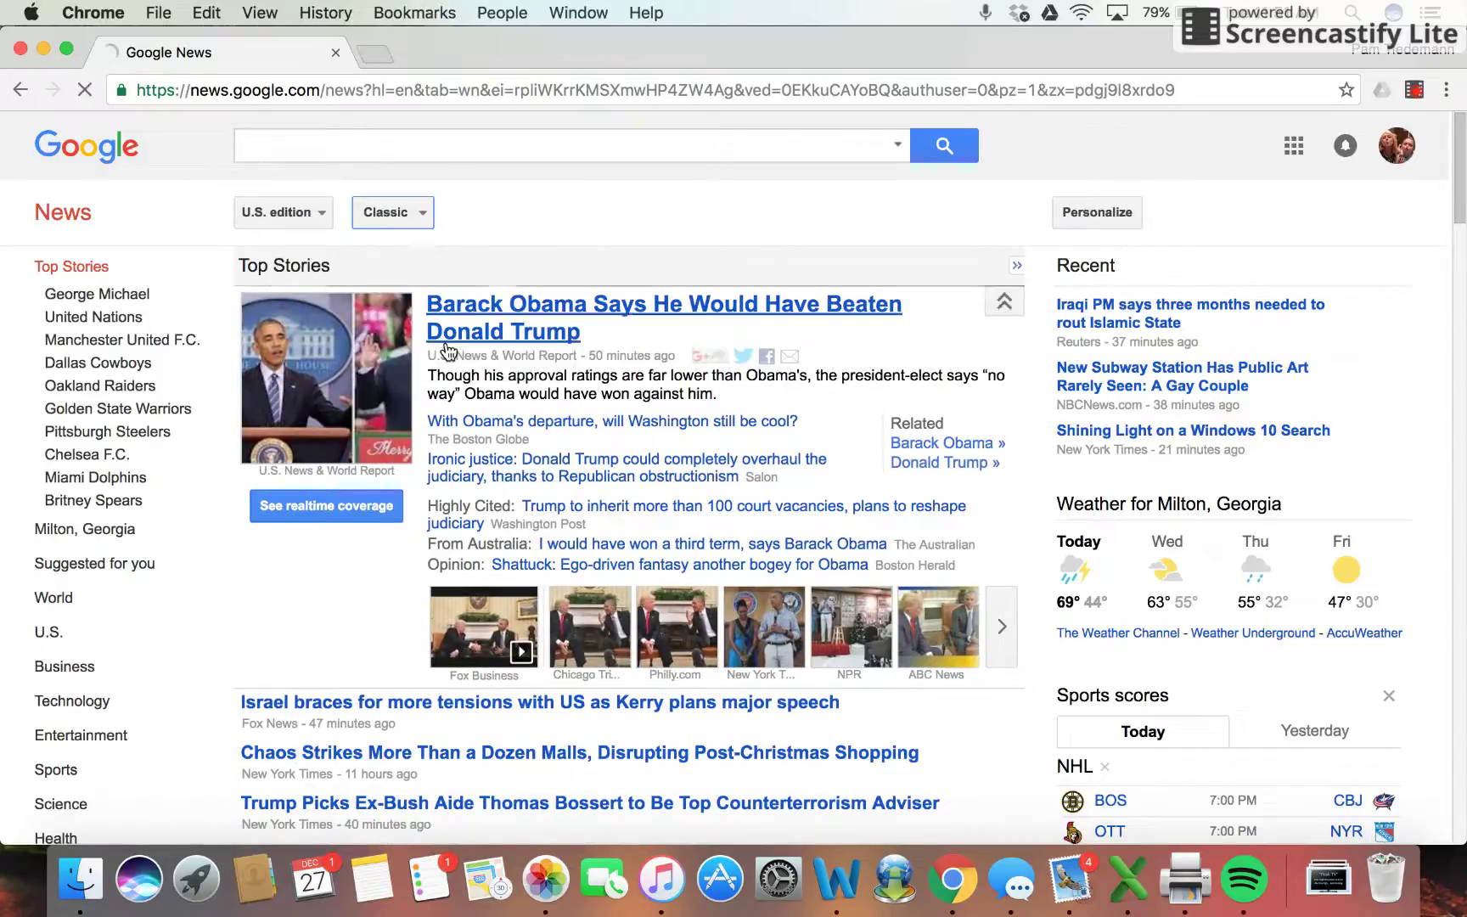
Set the news view back to Modern and skim the Top Stories, World and U.S. sections
click(415, 217)
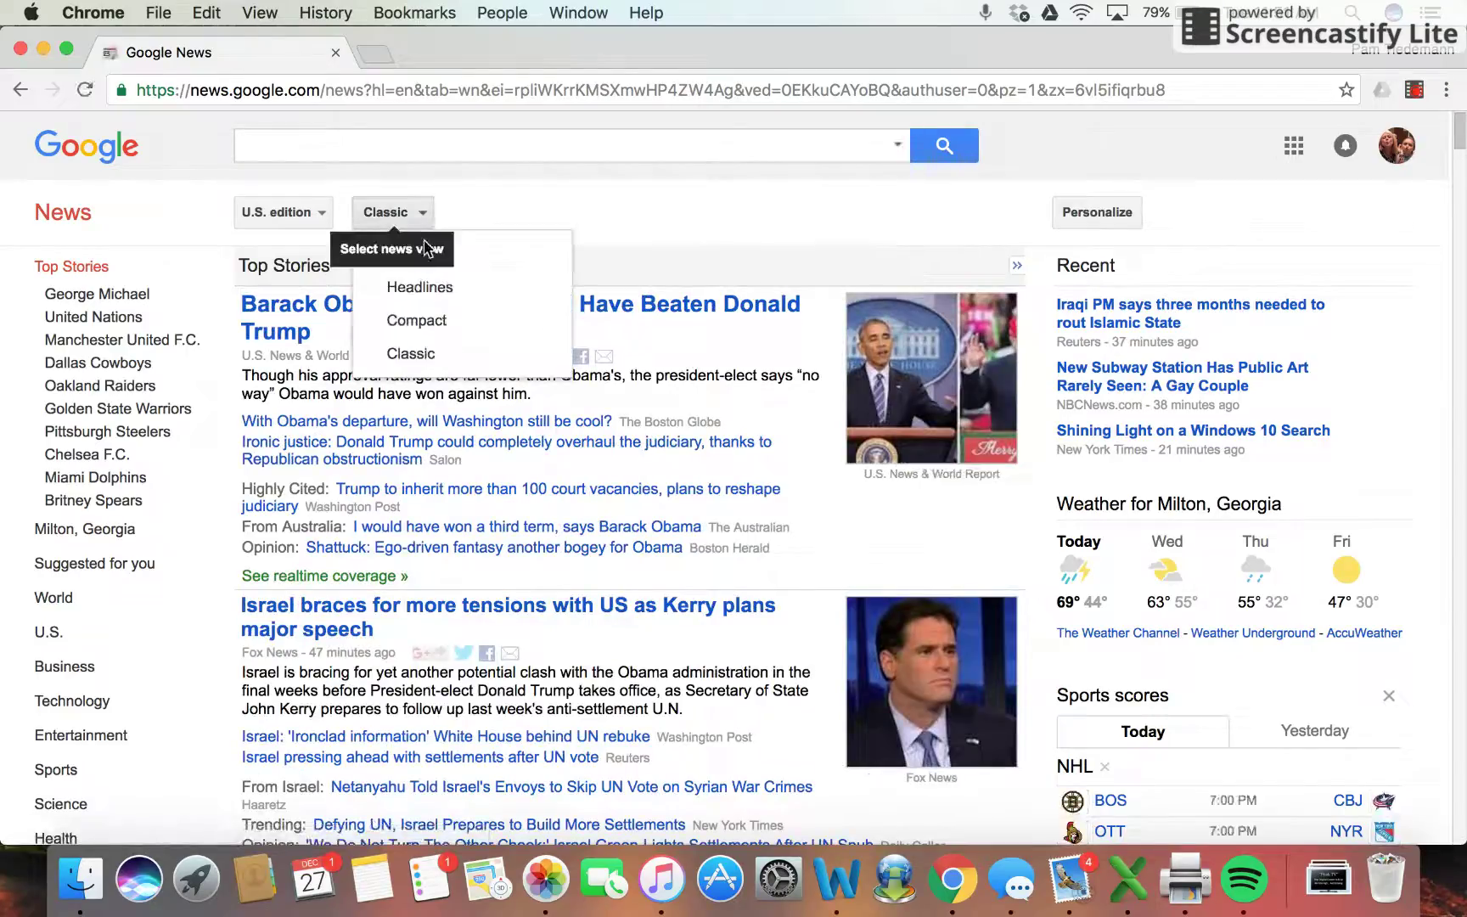
click(429, 248)
click(410, 216)
click(440, 249)
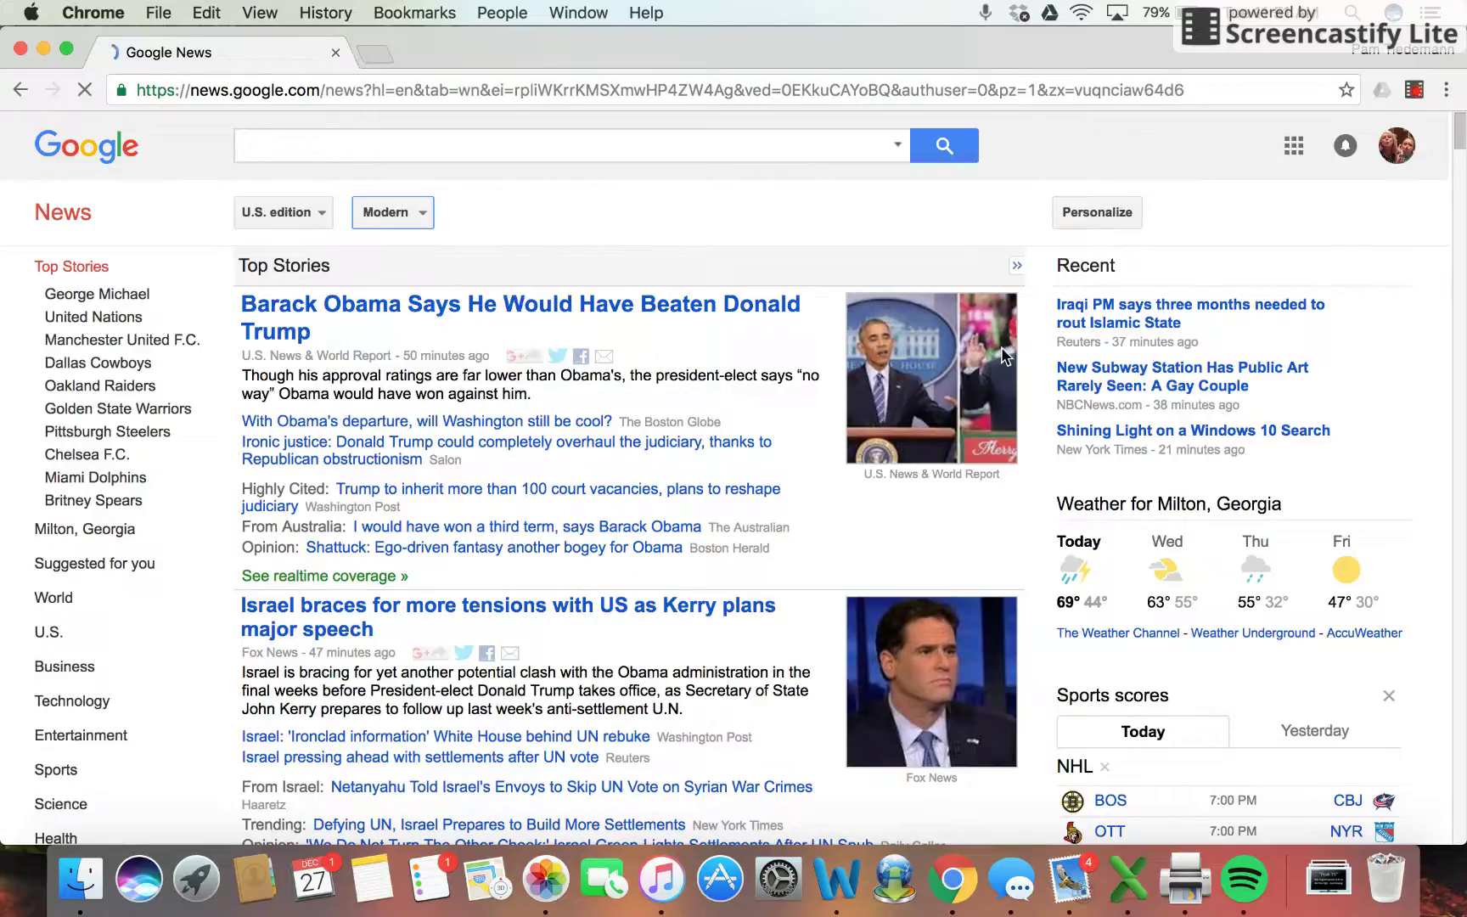
scroll(795, 160, down, 15)
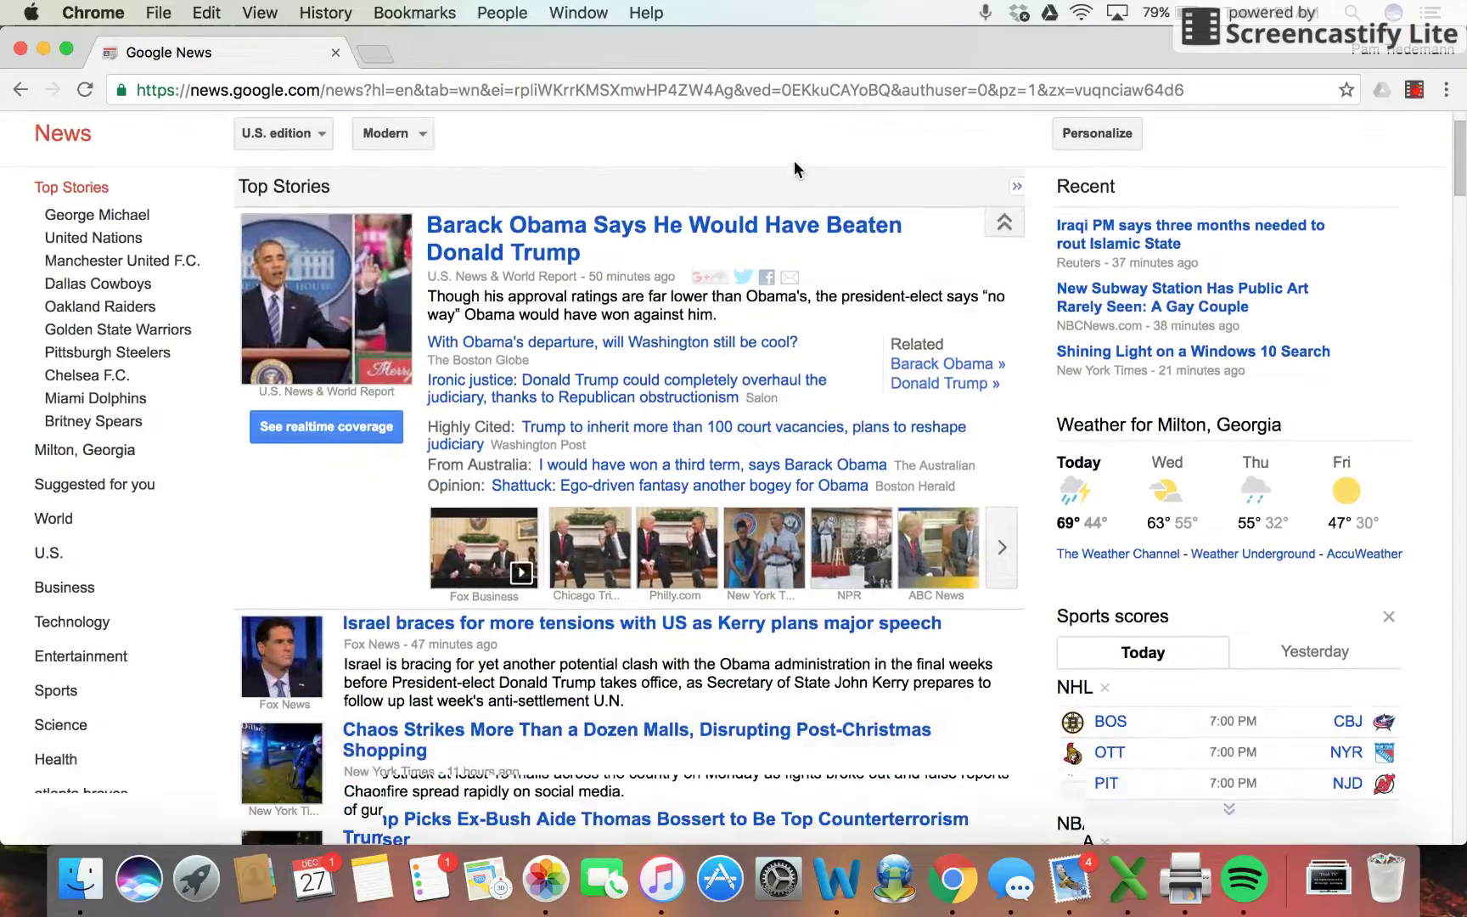
scroll(794, 159, down, 13)
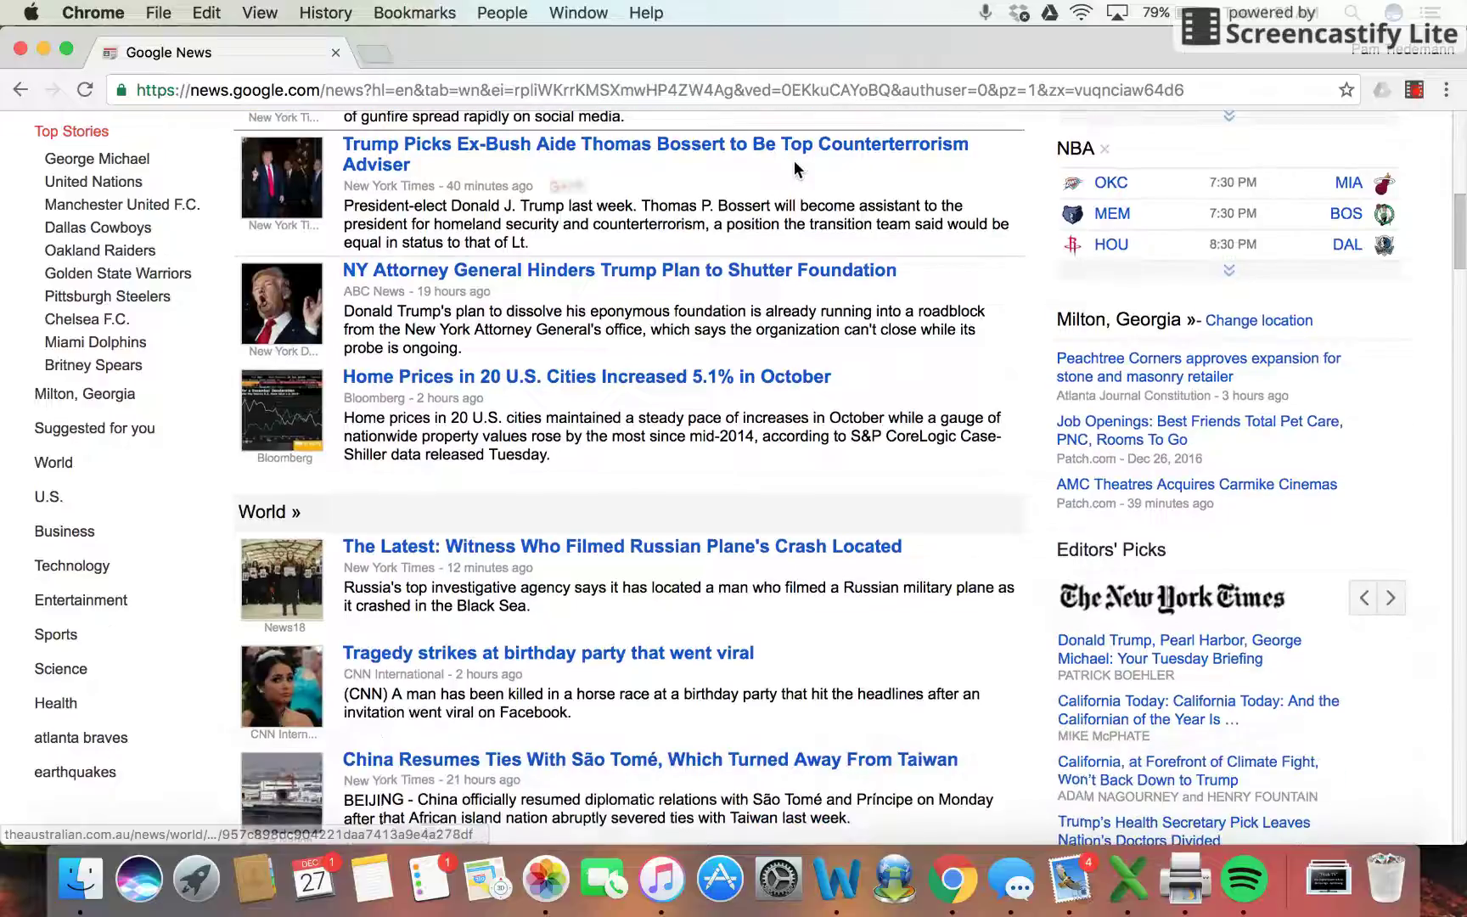
scroll(795, 160, down, 18)
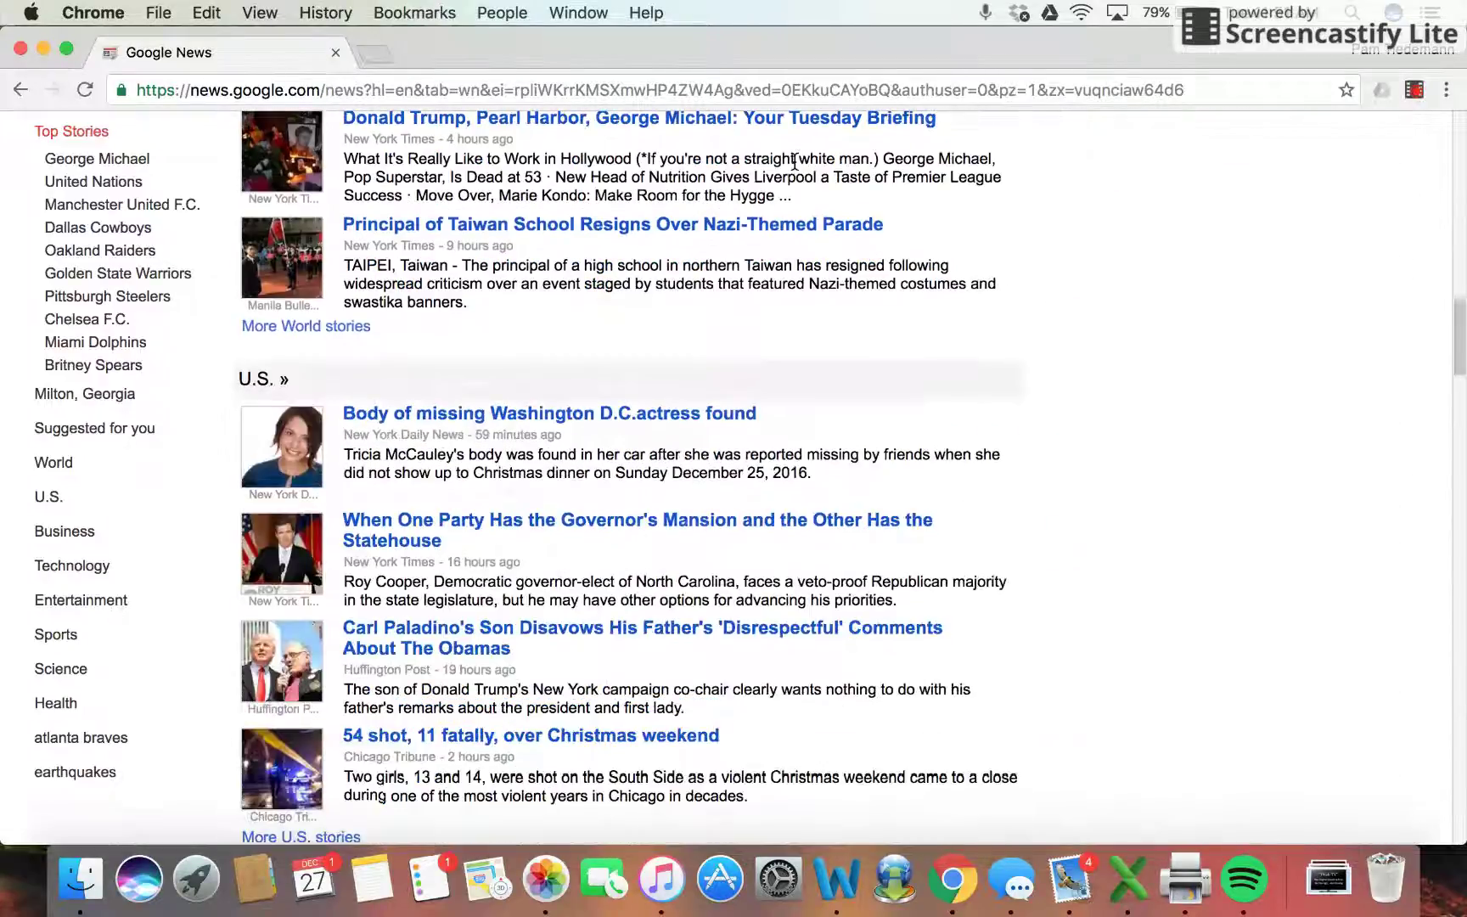
scroll(794, 160, up, 20)
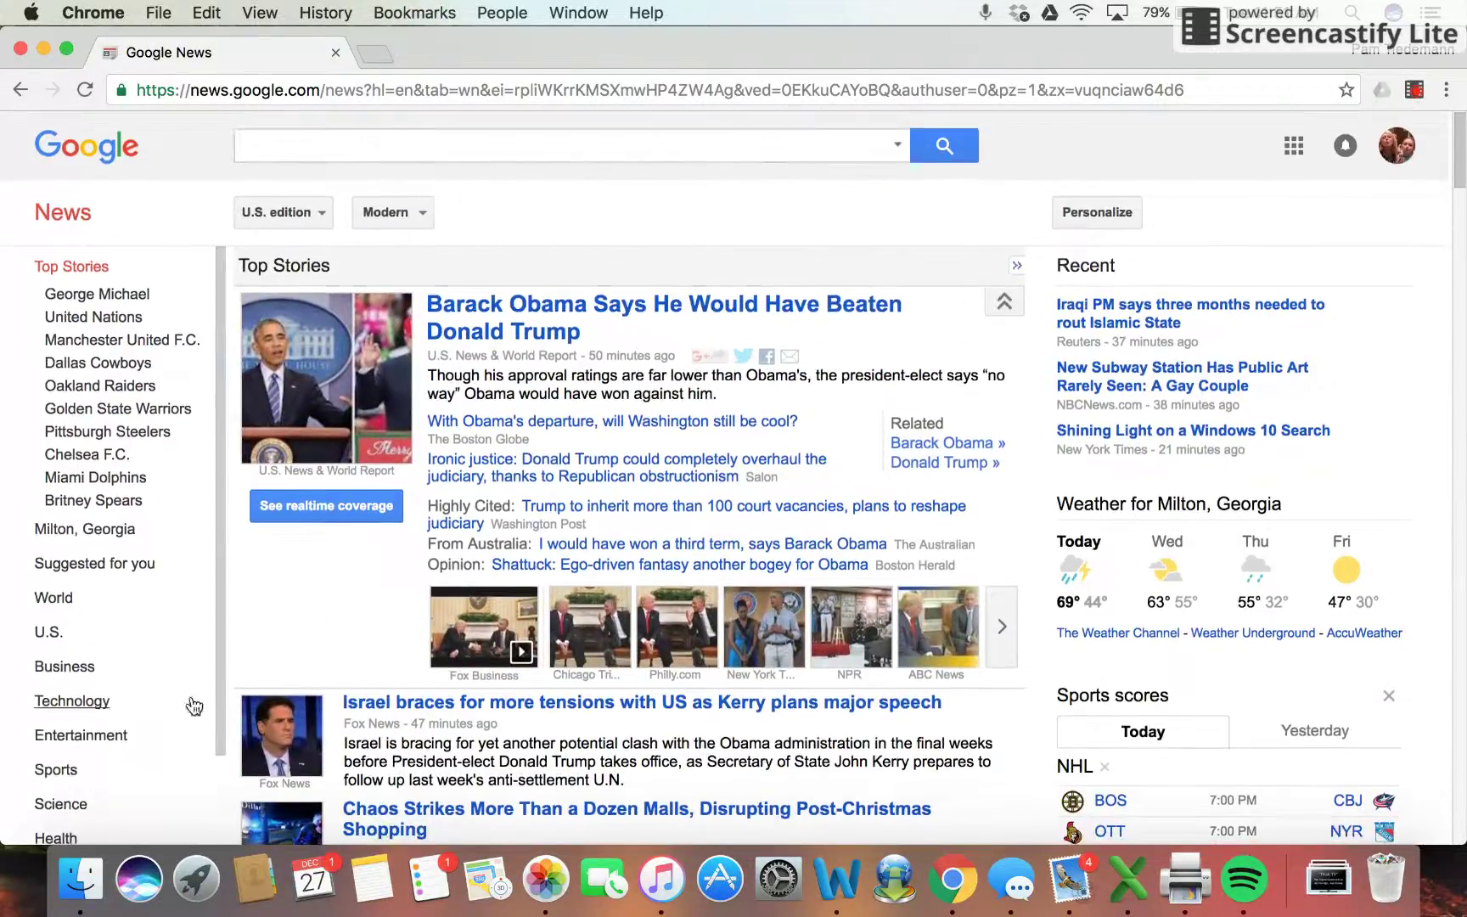